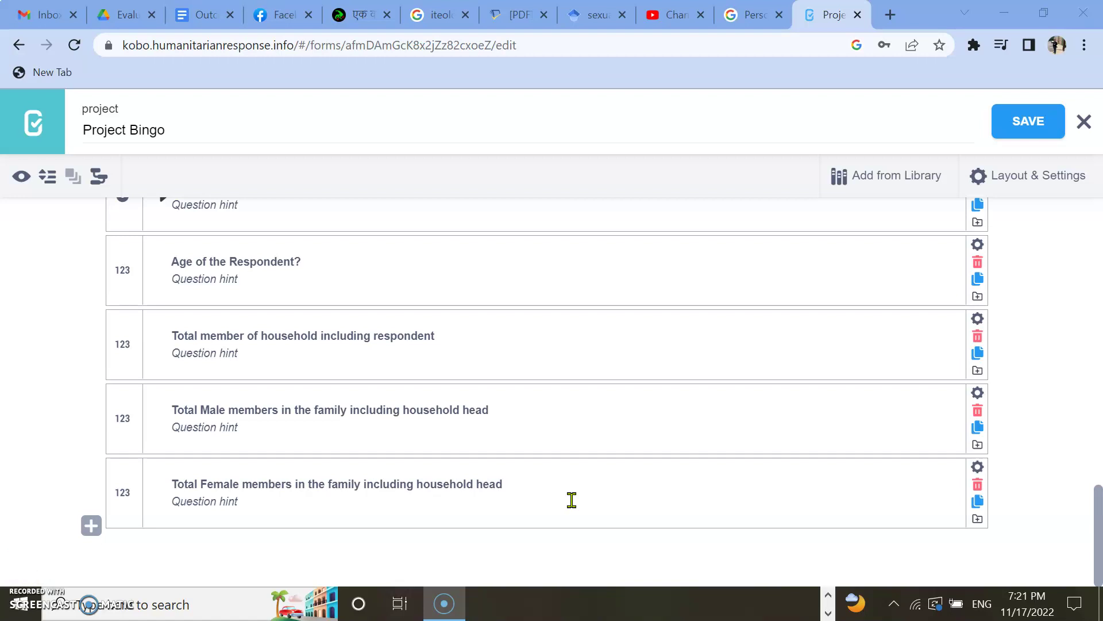
# Scroll to the end of the form and open a new question row below Total Female members.
pyautogui.moveTo(562, 523); pyautogui.dragTo(456, 399)
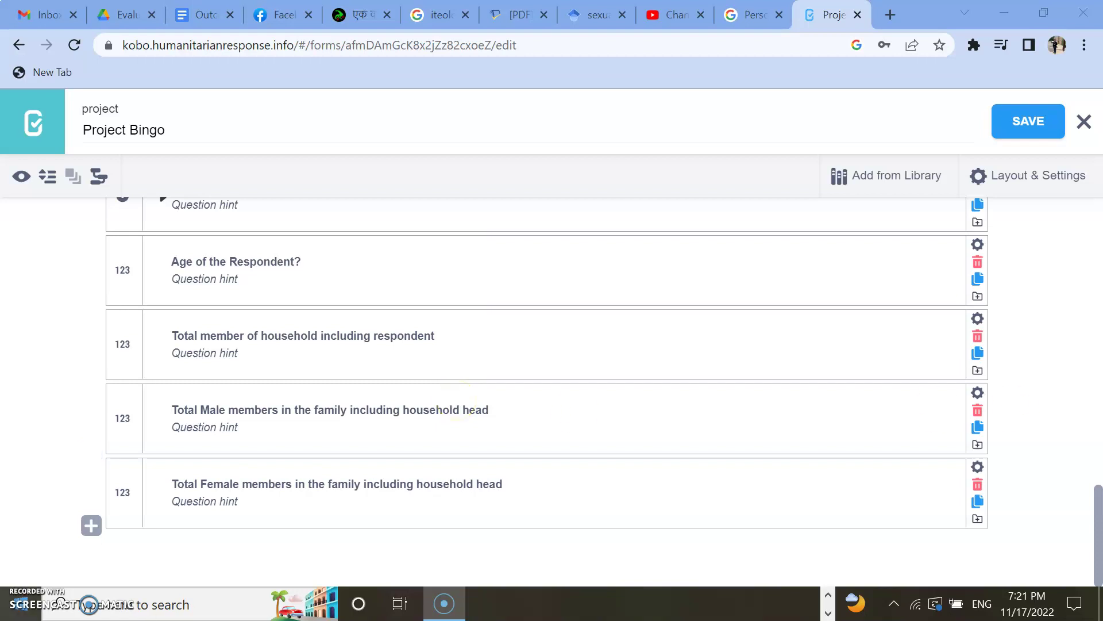
pyautogui.click(91, 526)
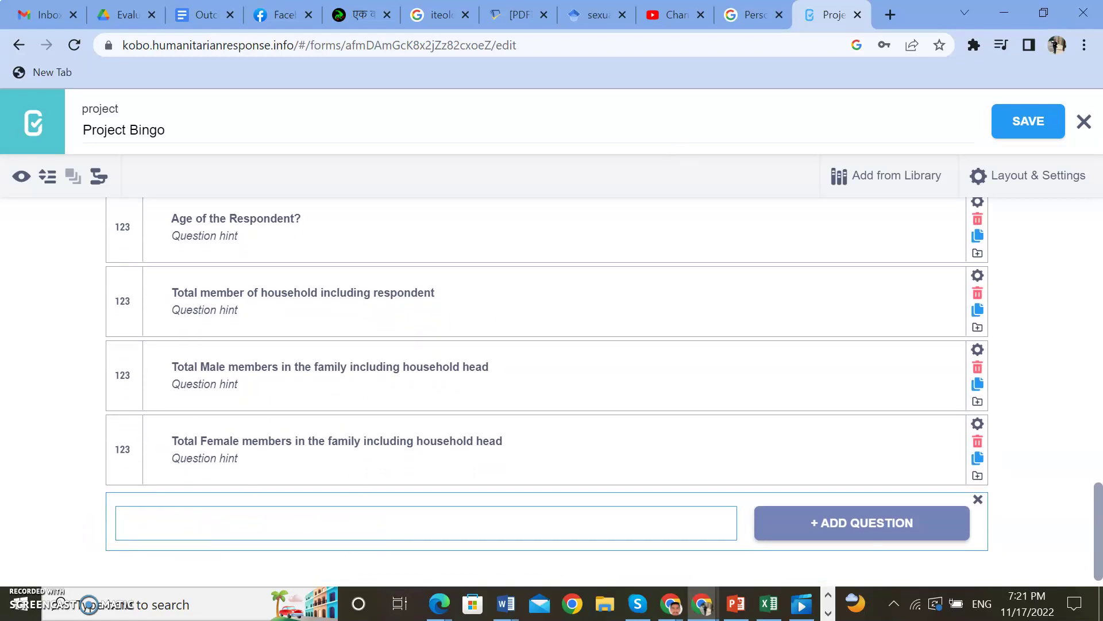
# Add a Text question 'Name of the family member' and open another empty question row below it.
pyautogui.click(670, 603)
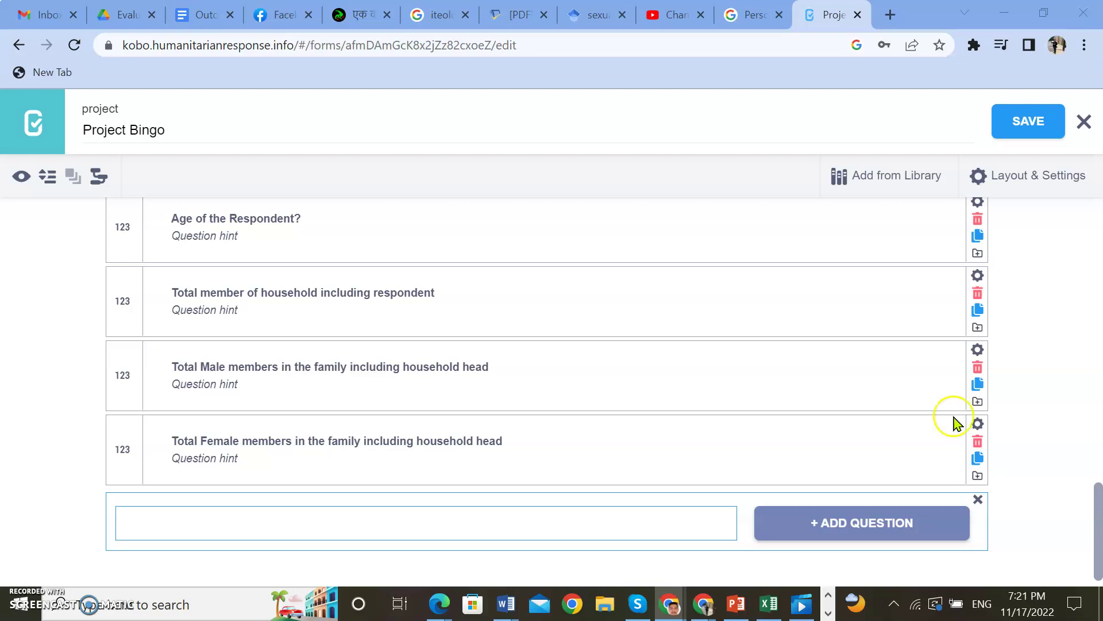
pyautogui.click(163, 527)
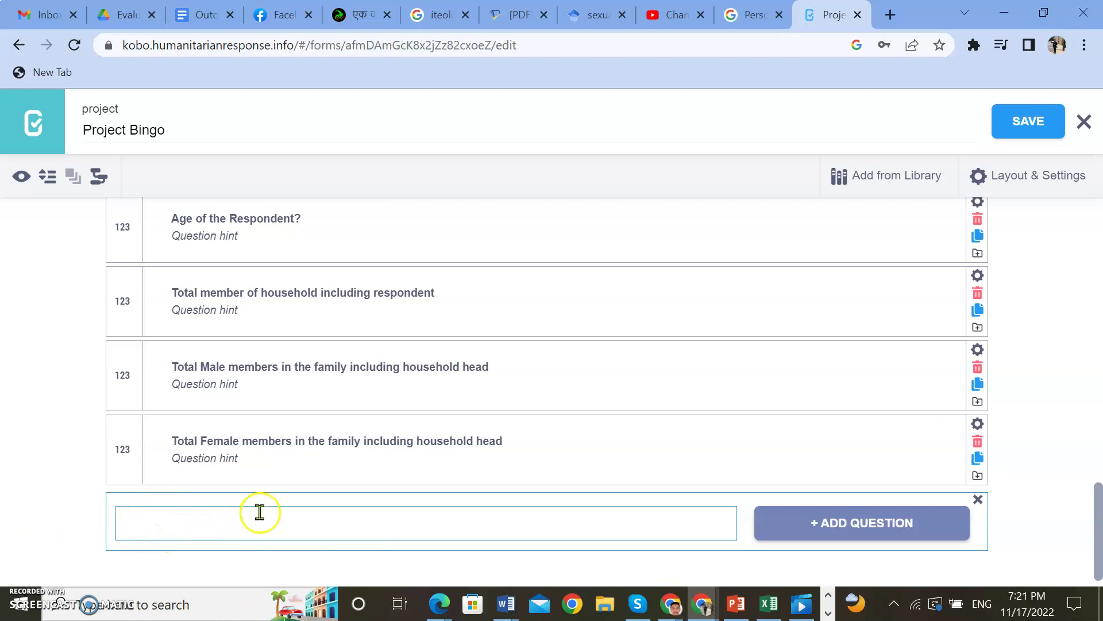
pyautogui.write('Name of the family member')
pyautogui.click(822, 535)
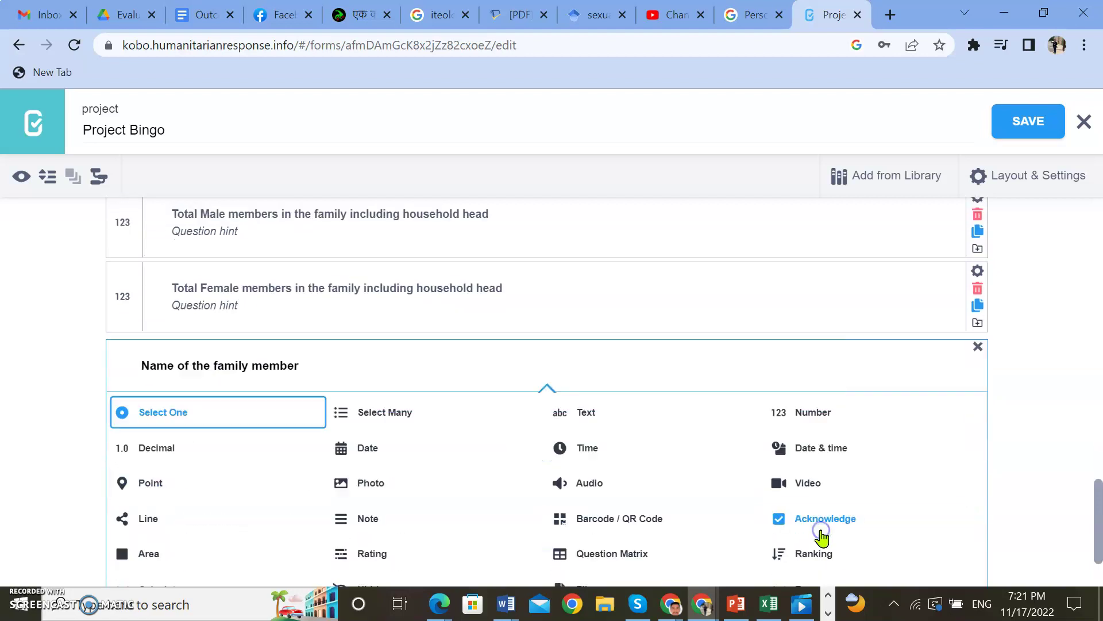
pyautogui.click(586, 382)
pyautogui.click(276, 540)
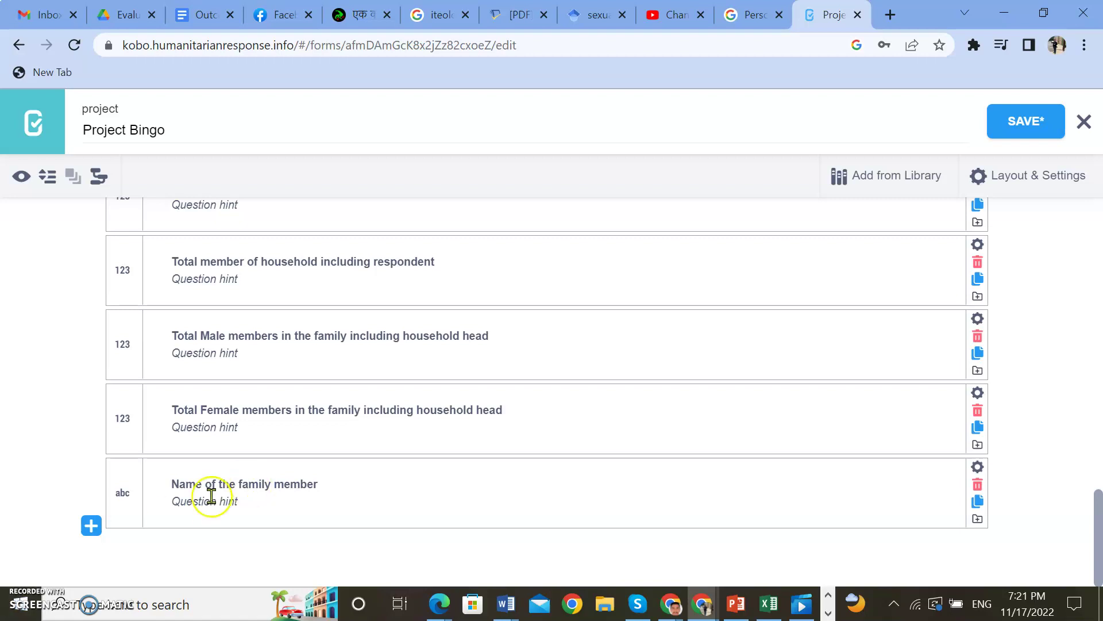
pyautogui.click(87, 528)
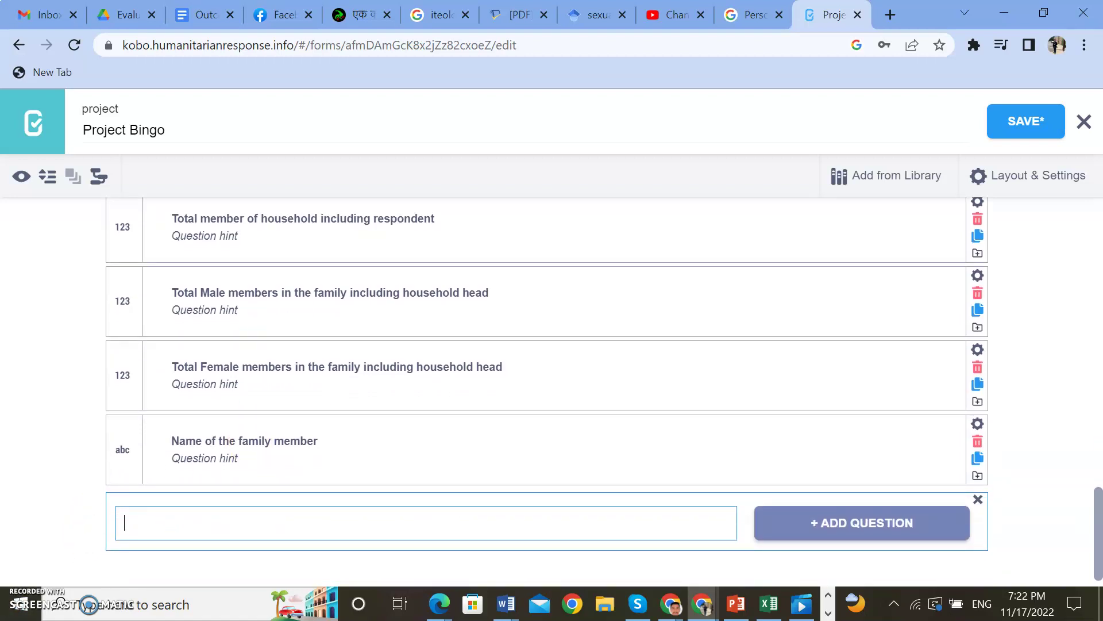
# Add a Select One question labelled 'Relationship of with Household head' below the name question.
pyautogui.hotkey('alt', 'Tab')
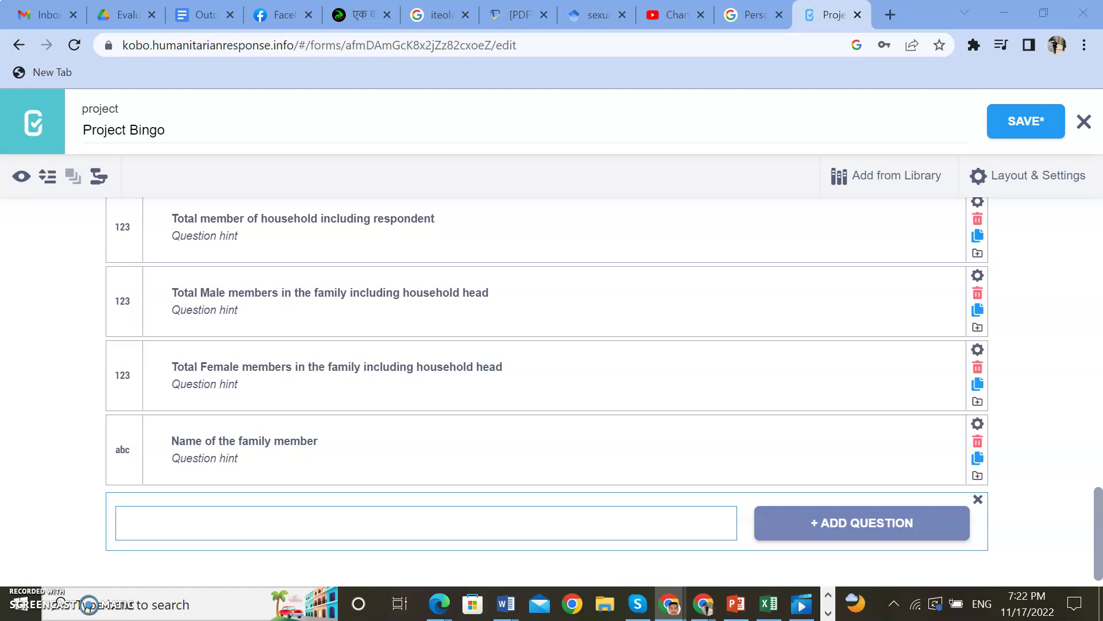
pyautogui.click(197, 529)
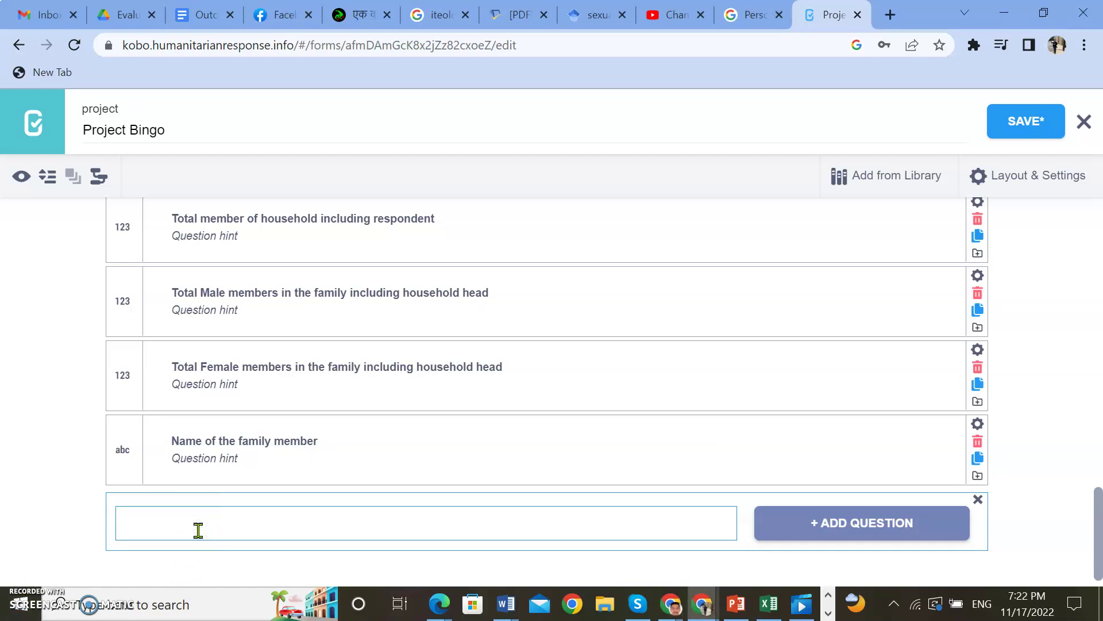
pyautogui.write('Relationship of with Household head')
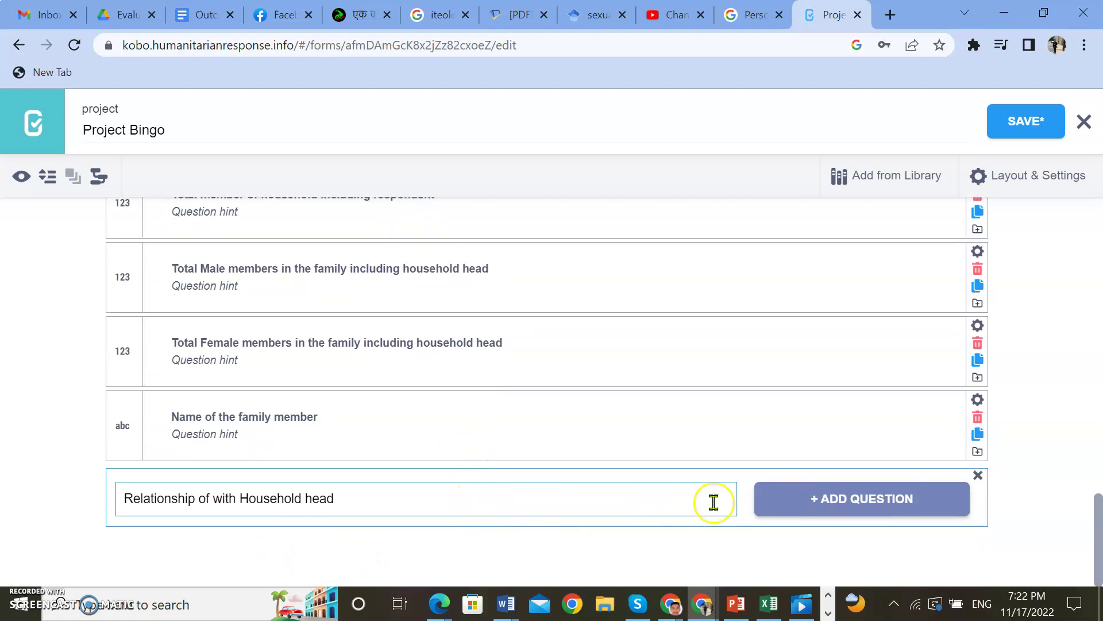
pyautogui.click(827, 498)
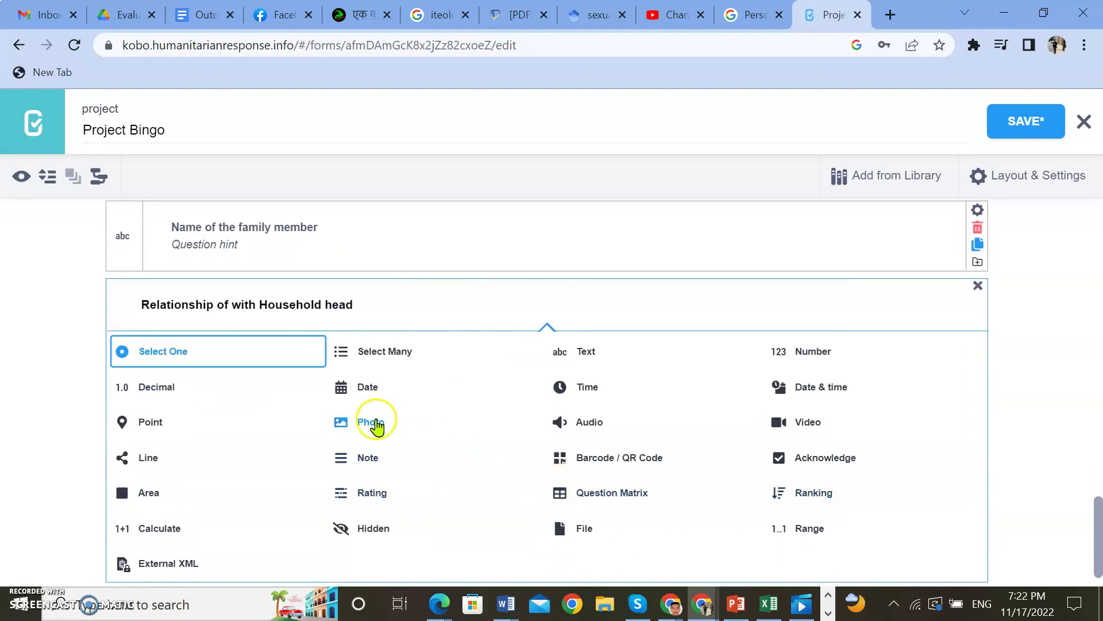
pyautogui.click(267, 355)
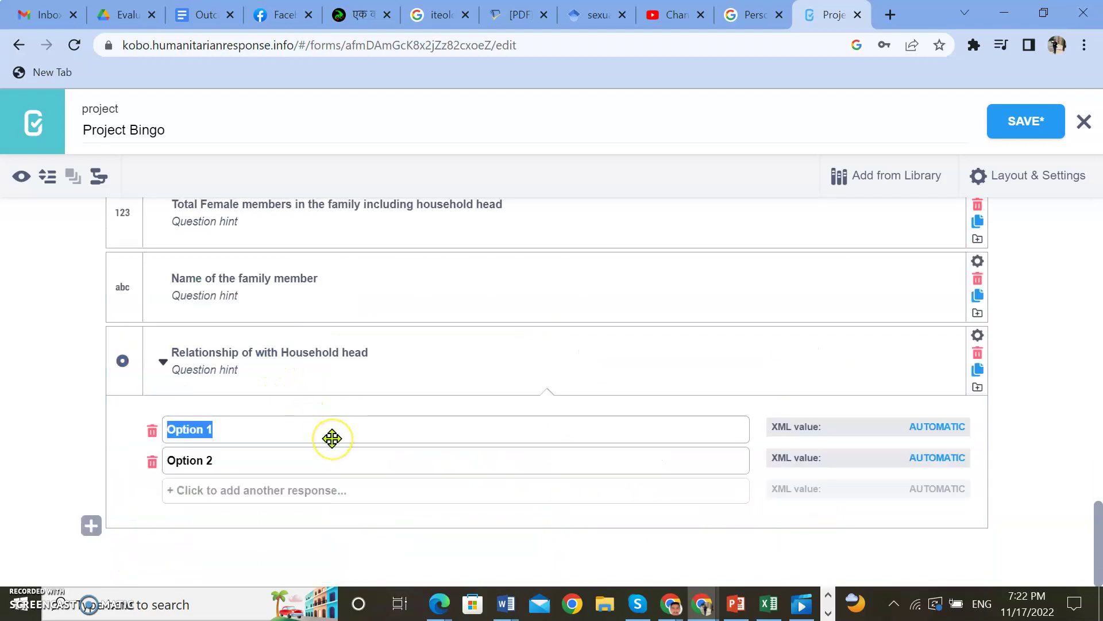
# Replace the default Option 1 and Option 2 with the choices Self and Spouse.
pyautogui.write('Se.f')
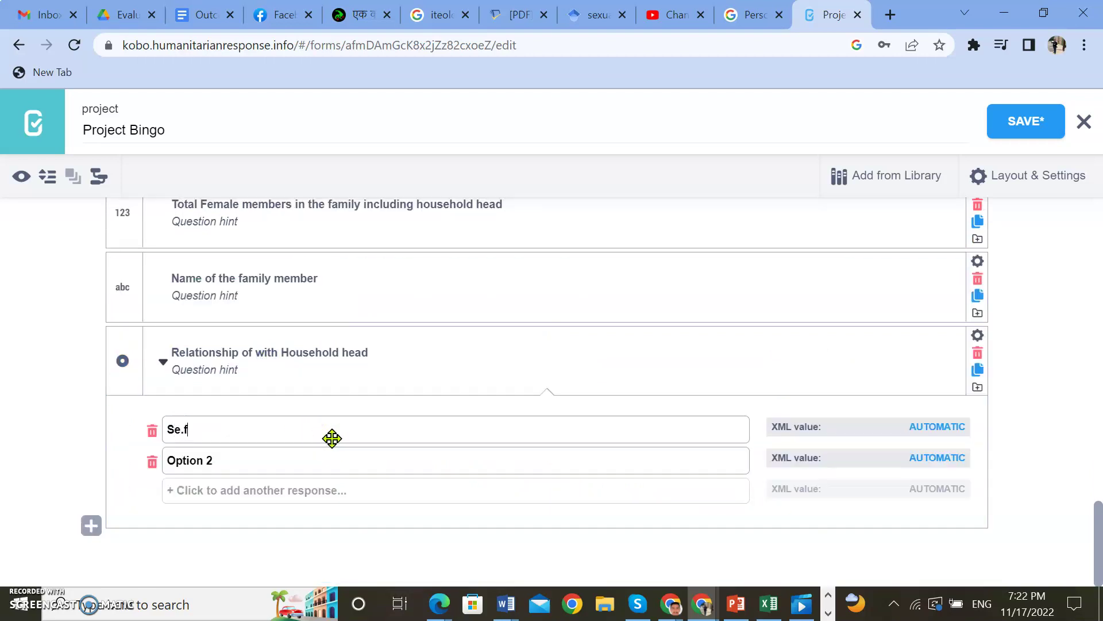
pyautogui.write(']]]')
pyautogui.press('BackSpace')
pyautogui.press('BackSpace')
pyautogui.press('BackSpace')
pyautogui.press('BackSpace')
pyautogui.click(229, 461)
pyautogui.press('BackSpace')
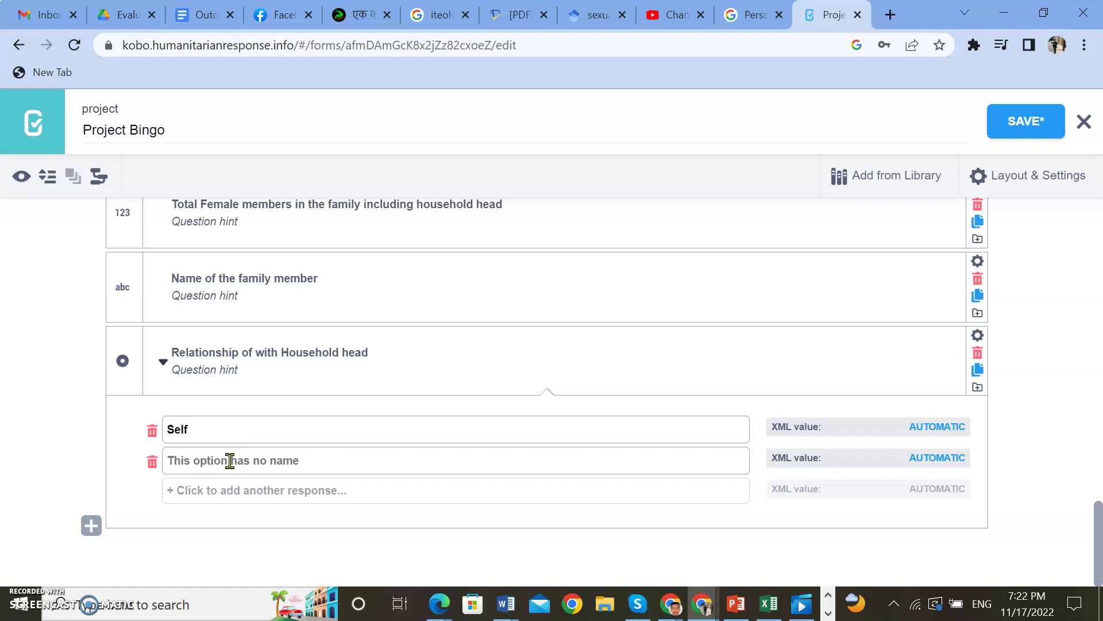
pyautogui.write('Sp')
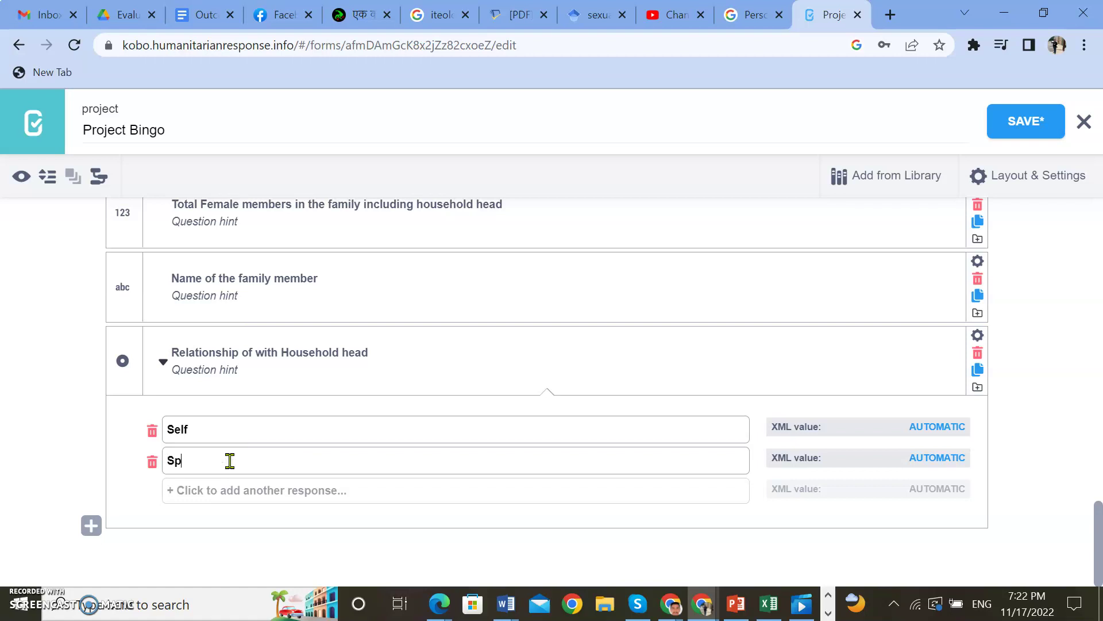
pyautogui.write('ouse')
# Add Child and Parent as the third and fourth relationship choices.
pyautogui.click(207, 490)
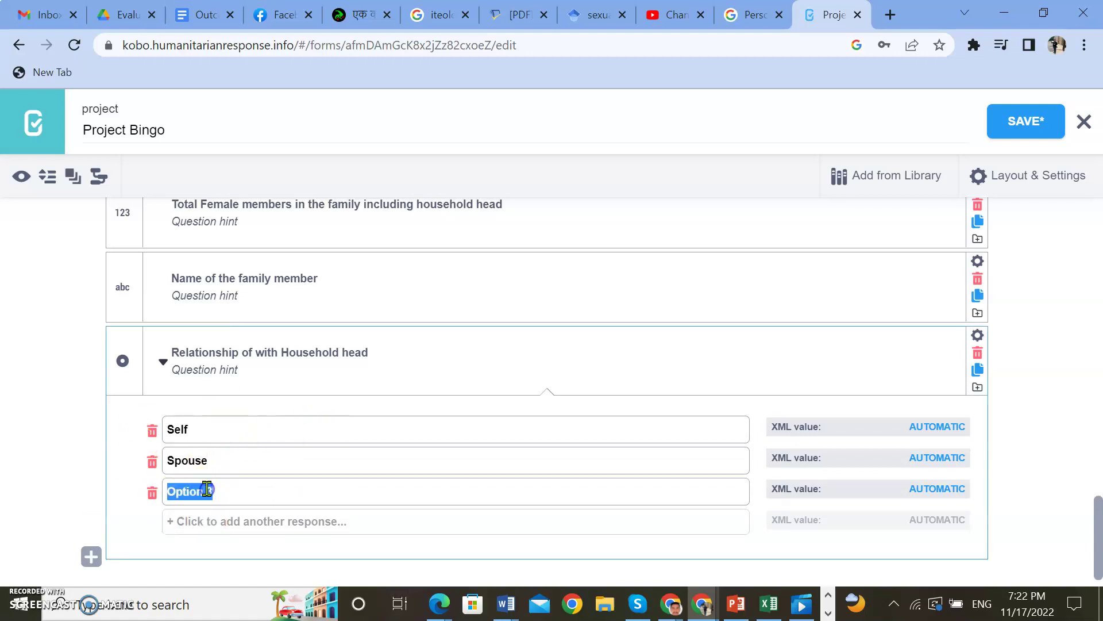
pyautogui.write('CHild')
pyautogui.press('BackSpace')
pyautogui.press('BackSpace')
pyautogui.write('HI')
pyautogui.press('BackSpace')
pyautogui.press('BackSpace')
pyautogui.write('d')
pyautogui.click(206, 521)
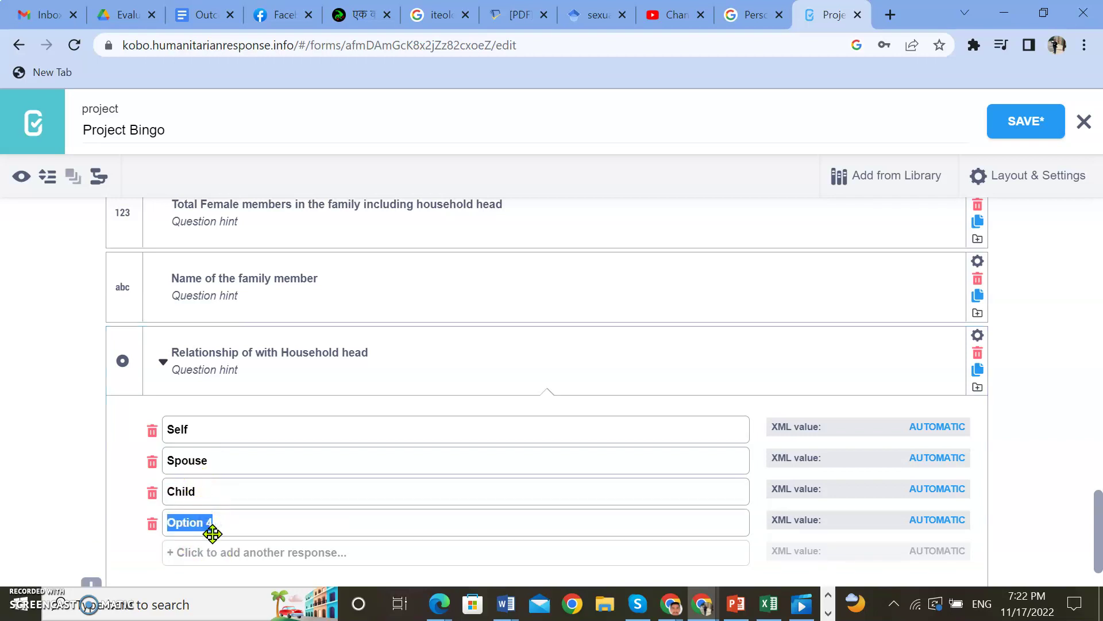
pyautogui.write('C')
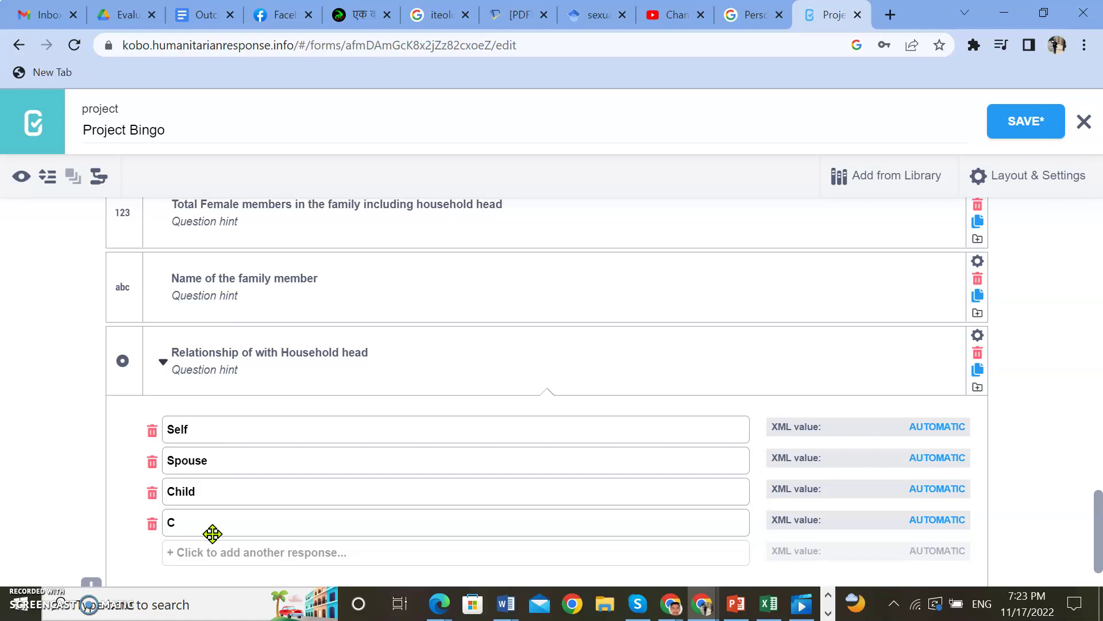
pyautogui.click(222, 529)
pyautogui.press('BackSpace')
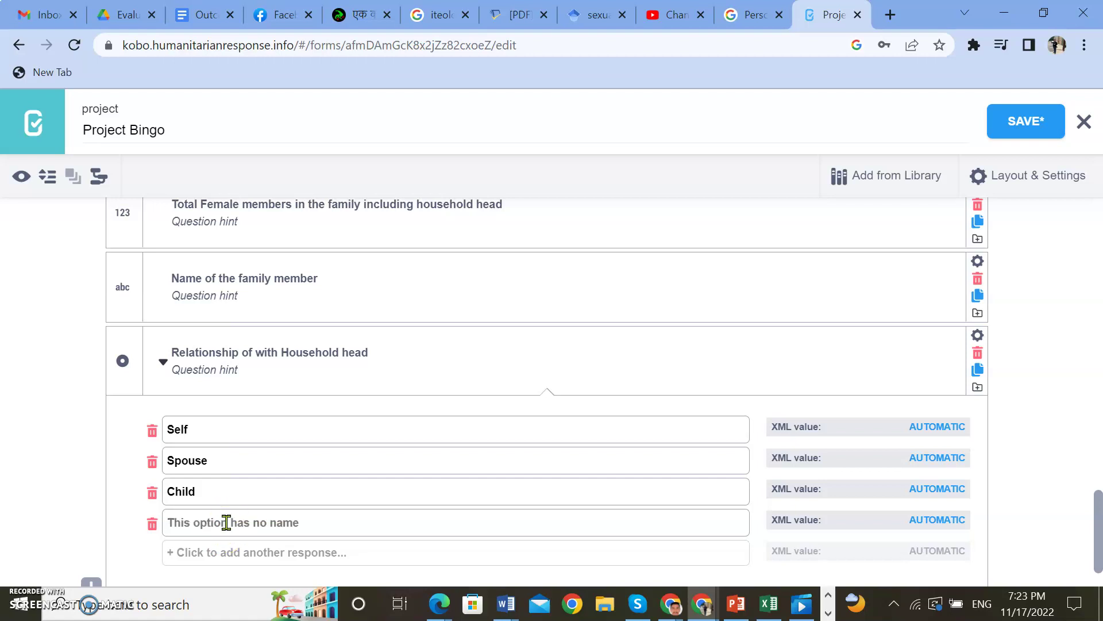
pyautogui.write('Parent')
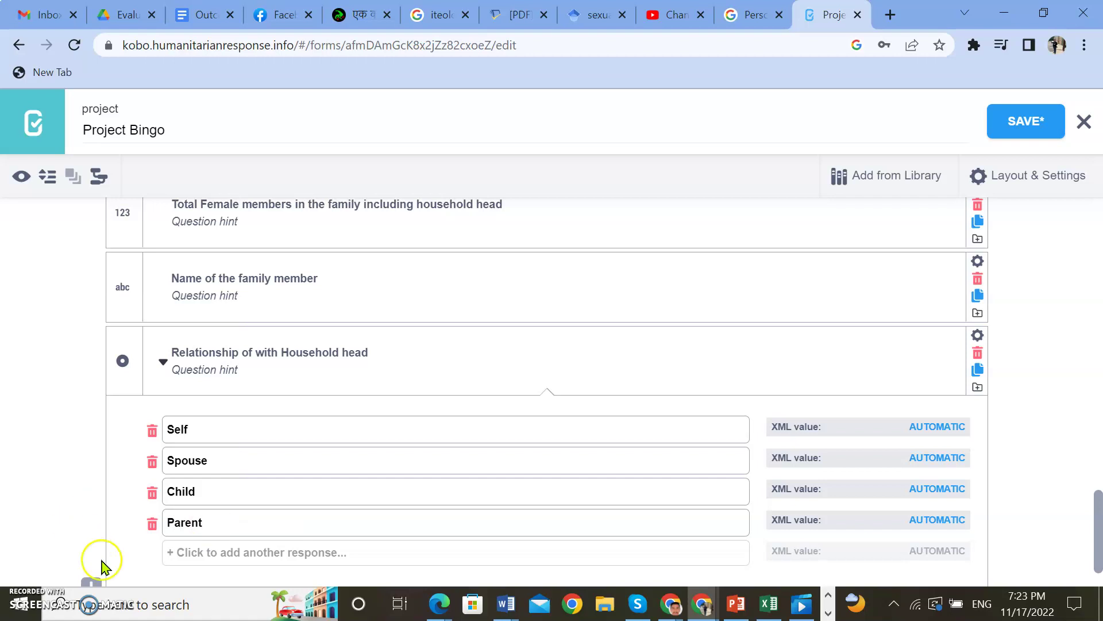
# Add Grand child and Grand parent as further relationship choices.
pyautogui.click(178, 553)
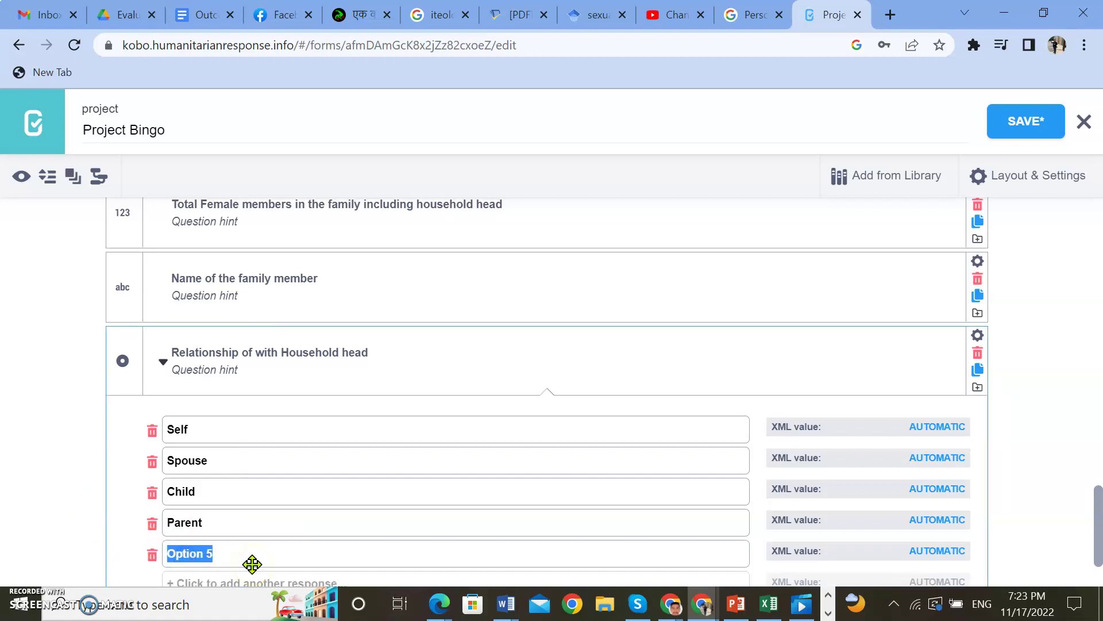
pyautogui.write('Grand')
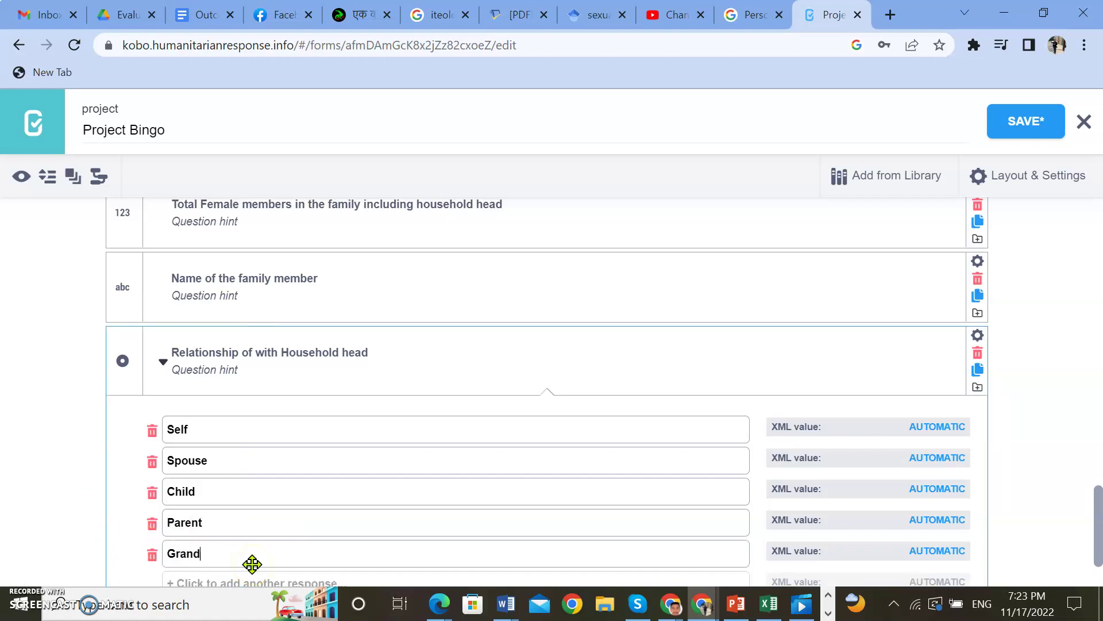
pyautogui.write(' child')
pyautogui.click(364, 558)
pyautogui.scroll(-1, 366, 555)
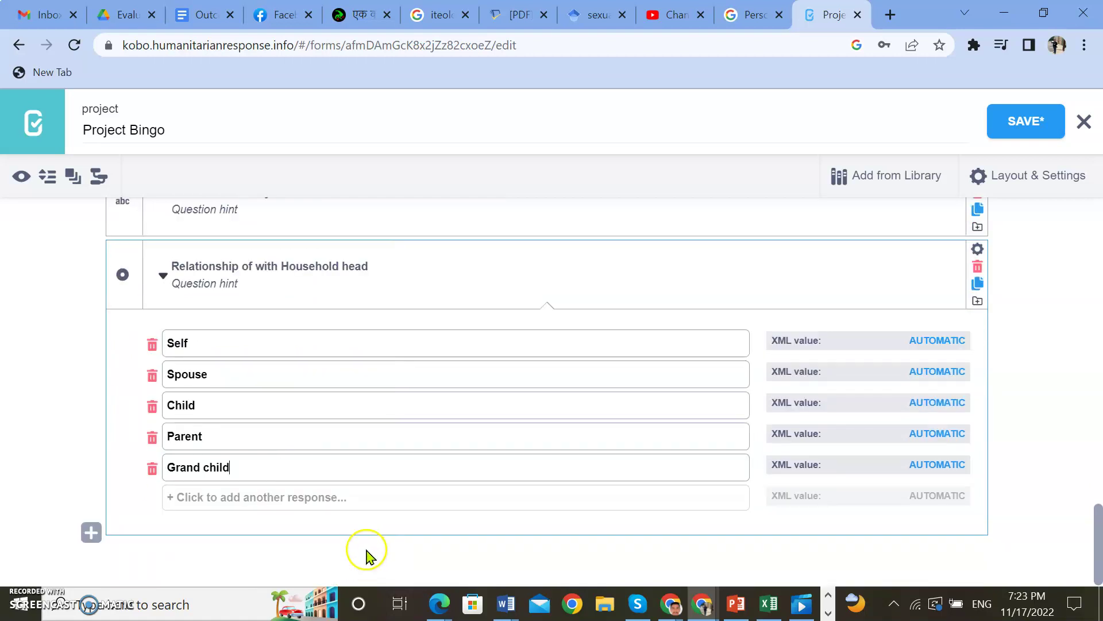
pyautogui.click(275, 497)
pyautogui.write('Gra')
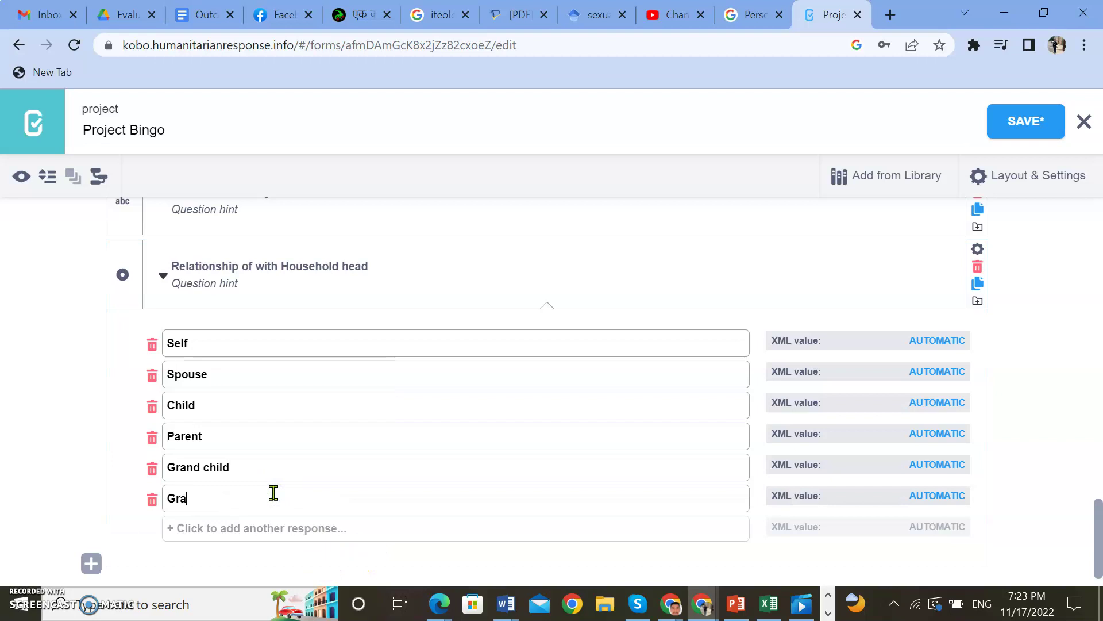
pyautogui.write('nd parent')
pyautogui.click(281, 498)
pyautogui.scroll(-1, 281, 499)
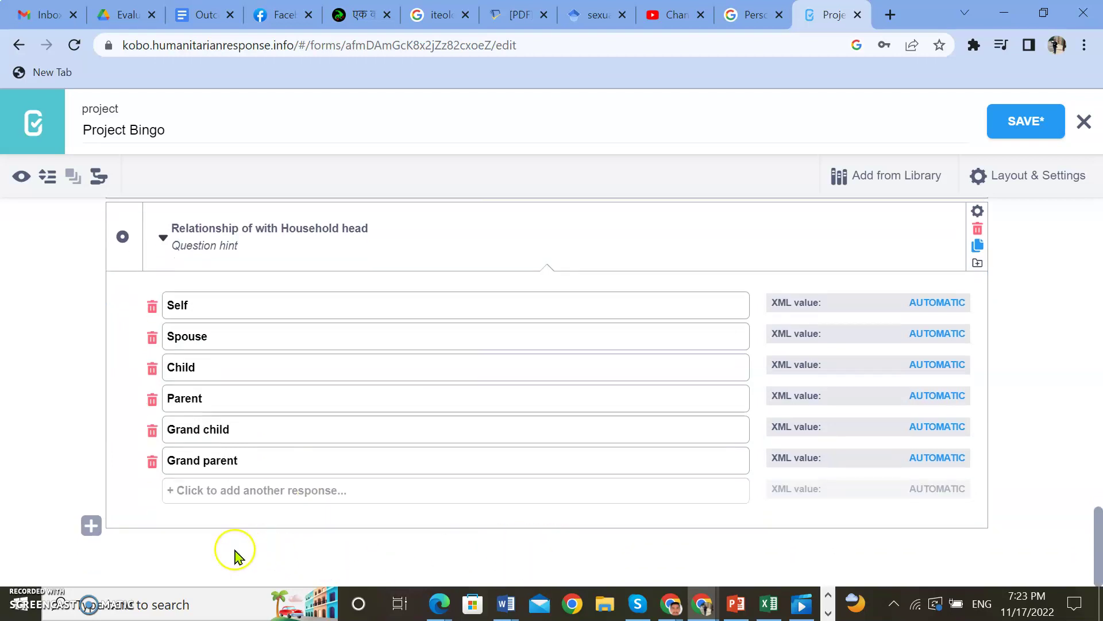
# Add Brother in law, Sister in law and Other to the end of the choice list.
pyautogui.click(229, 487)
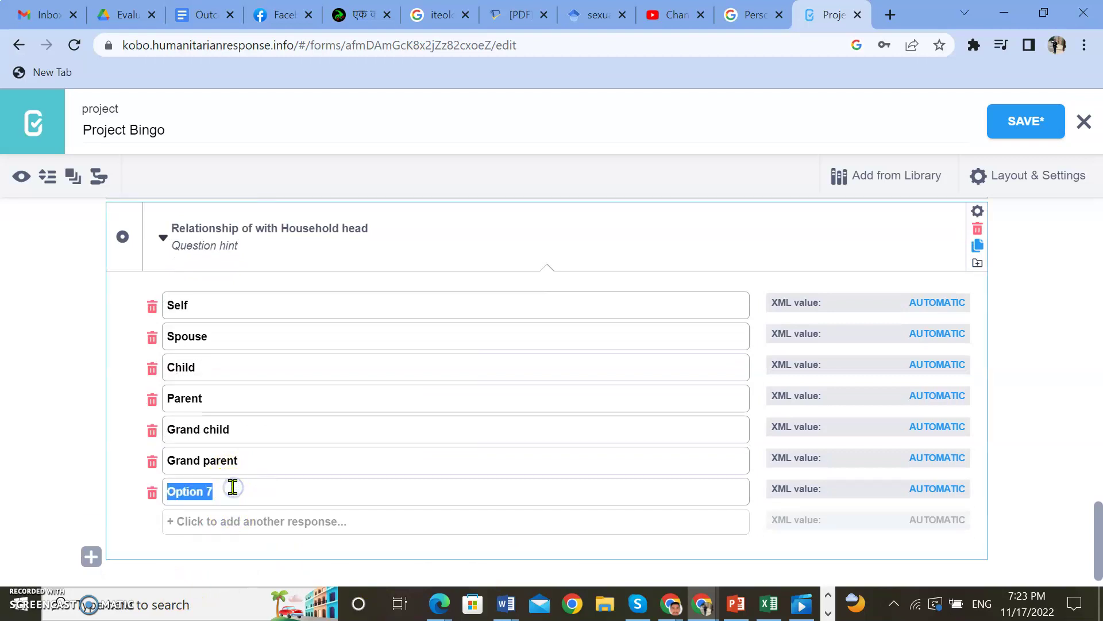
pyautogui.write('Brother')
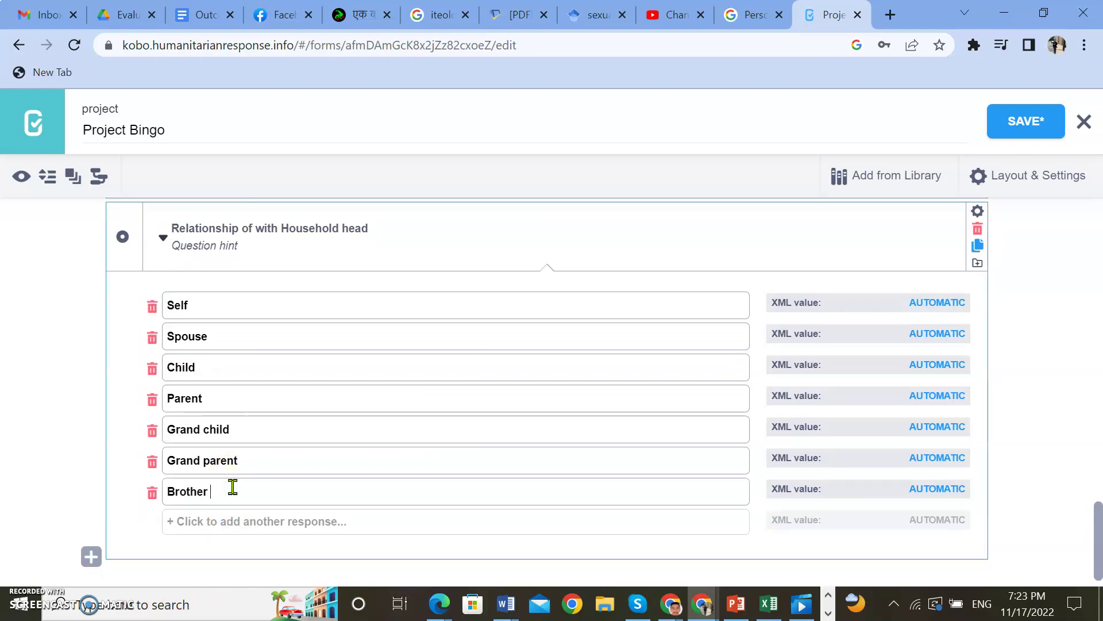
pyautogui.write(' in law')
pyautogui.click(390, 521)
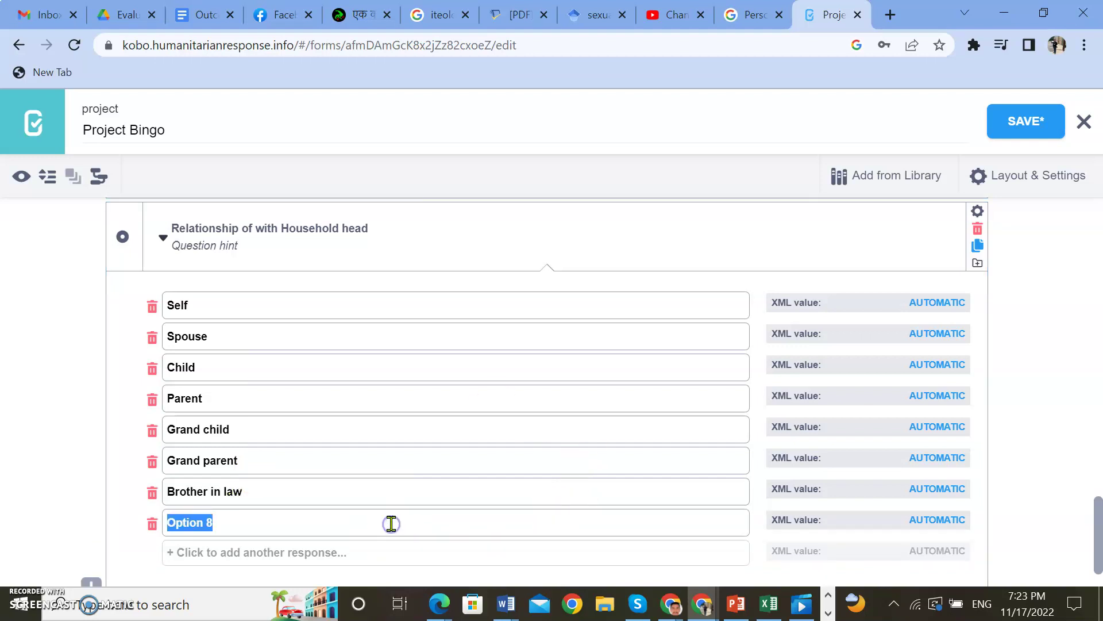
pyautogui.write('Sis')
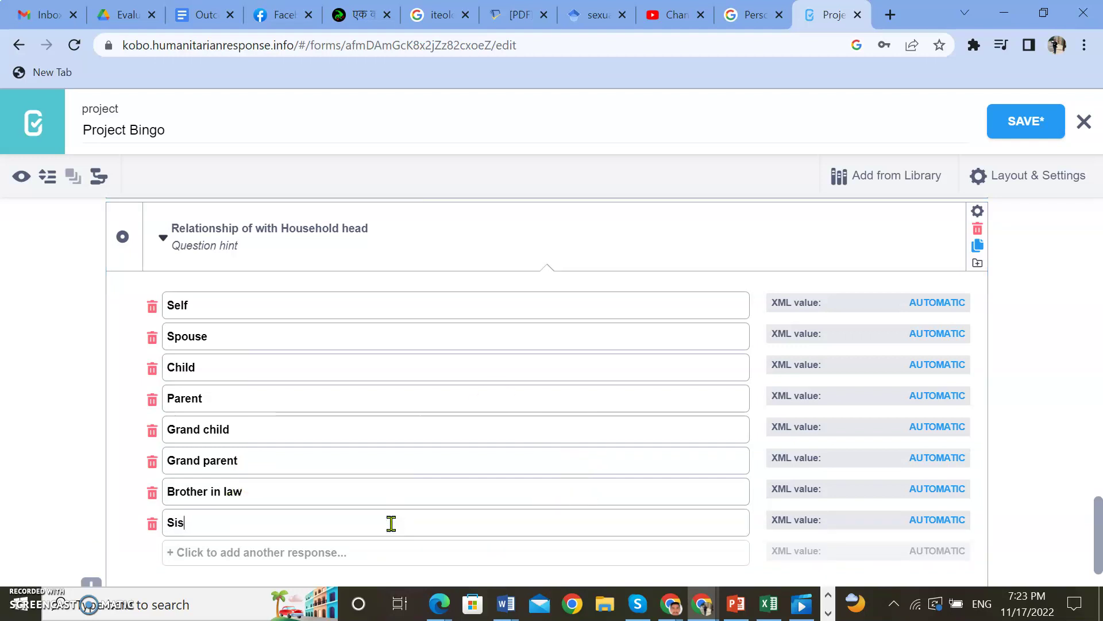
pyautogui.write('ter in law')
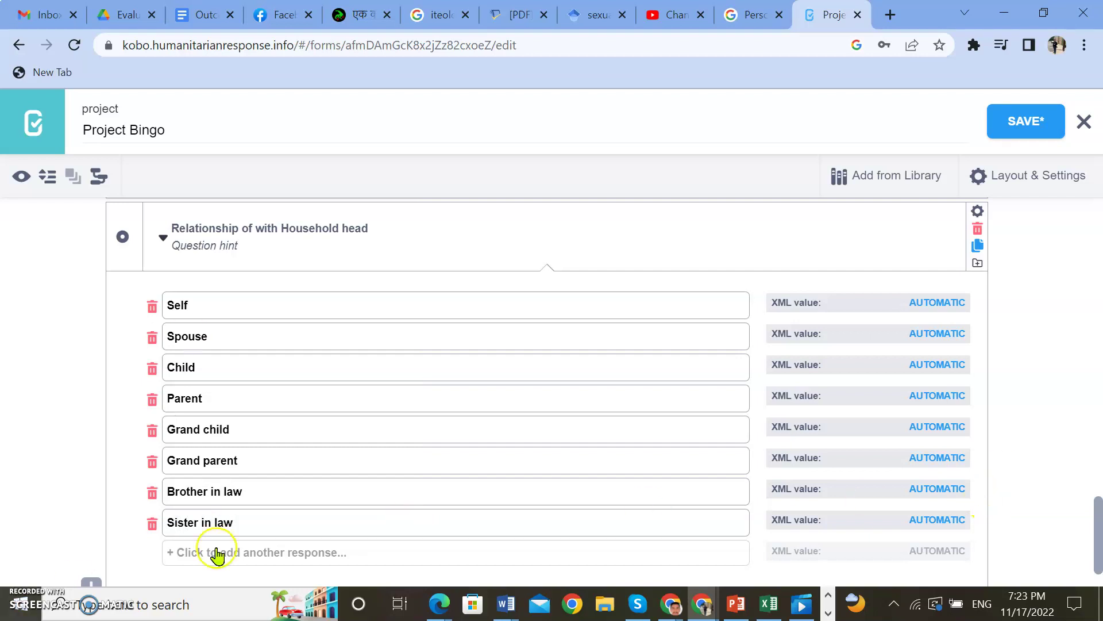
pyautogui.click(271, 552)
pyautogui.write('othe')
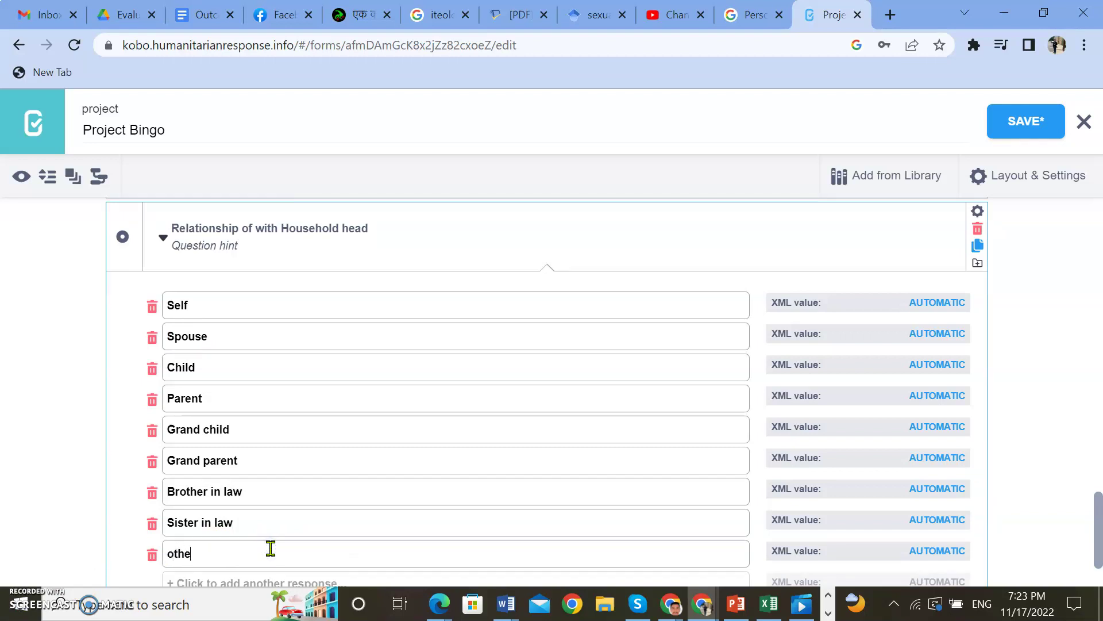
pyautogui.press('BackSpace')
pyautogui.press('BackSpace')
pyautogui.press('BackSpace')
pyautogui.write('Other')
# Set XML values 1-5 for Self, Spouse, Child, Parent and Grand child.
pyautogui.click(923, 301)
pyautogui.doubleClick(939, 305)
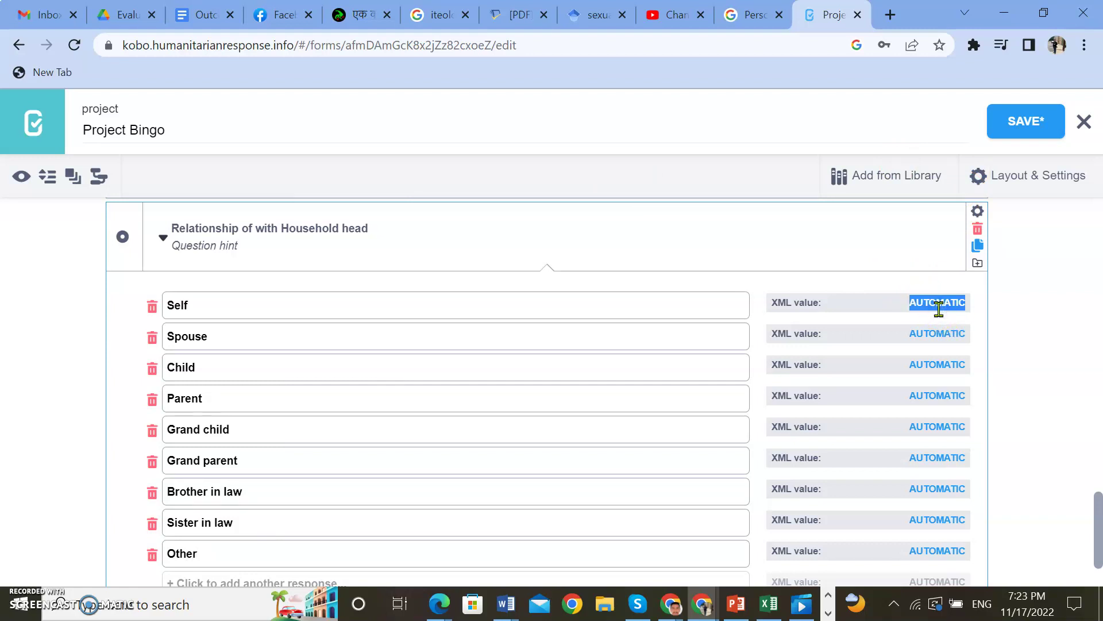
pyautogui.write('1')
pyautogui.doubleClick(930, 332)
pyautogui.write('2')
pyautogui.doubleClick(929, 362)
pyautogui.write('3')
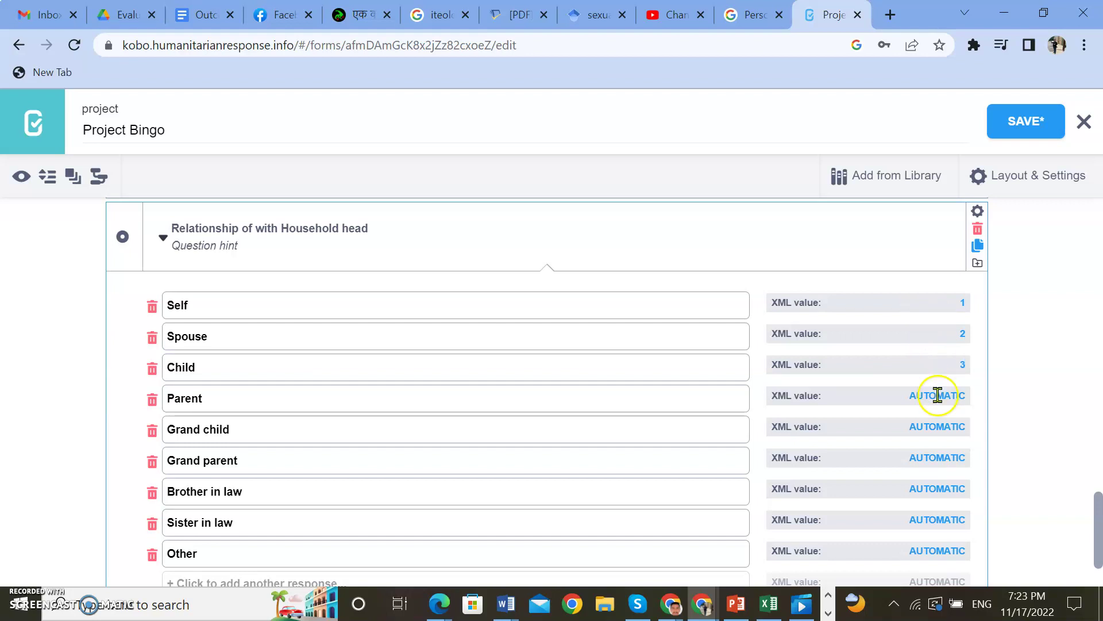
pyautogui.doubleClick(937, 395)
pyautogui.write('4')
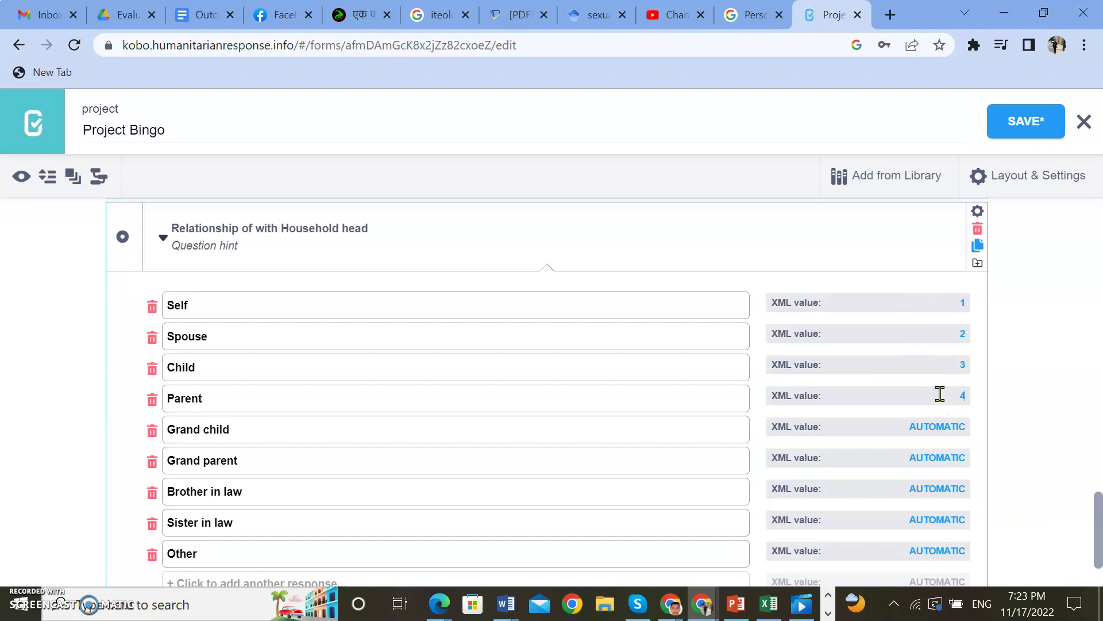
pyautogui.doubleClick(938, 426)
pyautogui.write('5')
# Set XML values 6, 7, 8 for Grand parent, Brother in law, Sister in law, and 88 for Other.
pyautogui.doubleClick(952, 458)
pyautogui.write('6')
pyautogui.doubleClick(944, 490)
pyautogui.write('7')
pyautogui.doubleClick(938, 523)
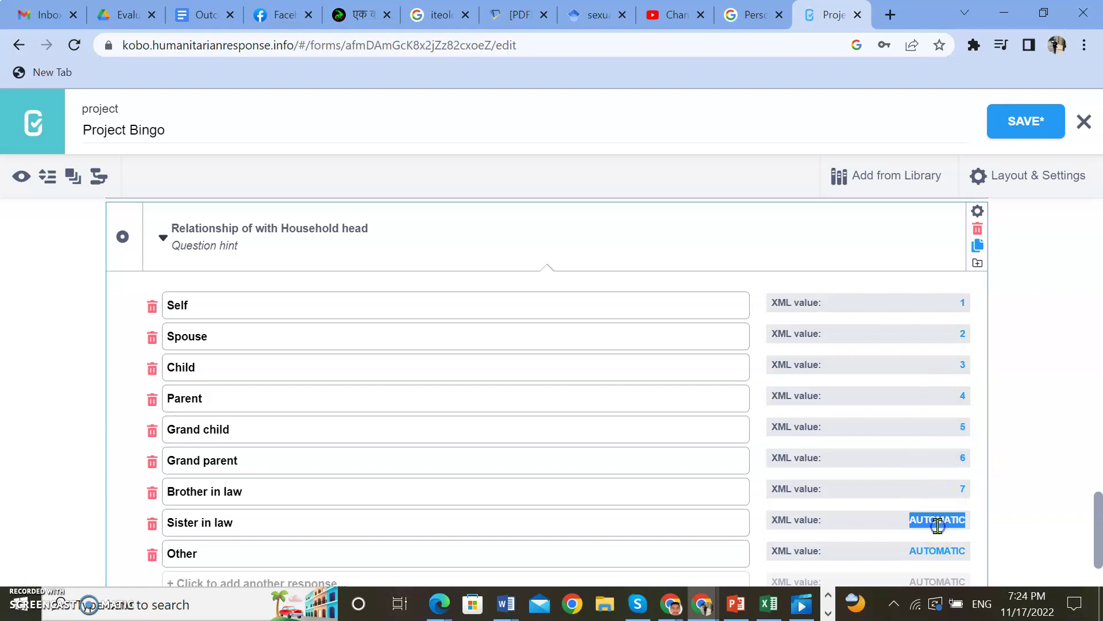
pyautogui.write('8')
pyautogui.doubleClick(937, 550)
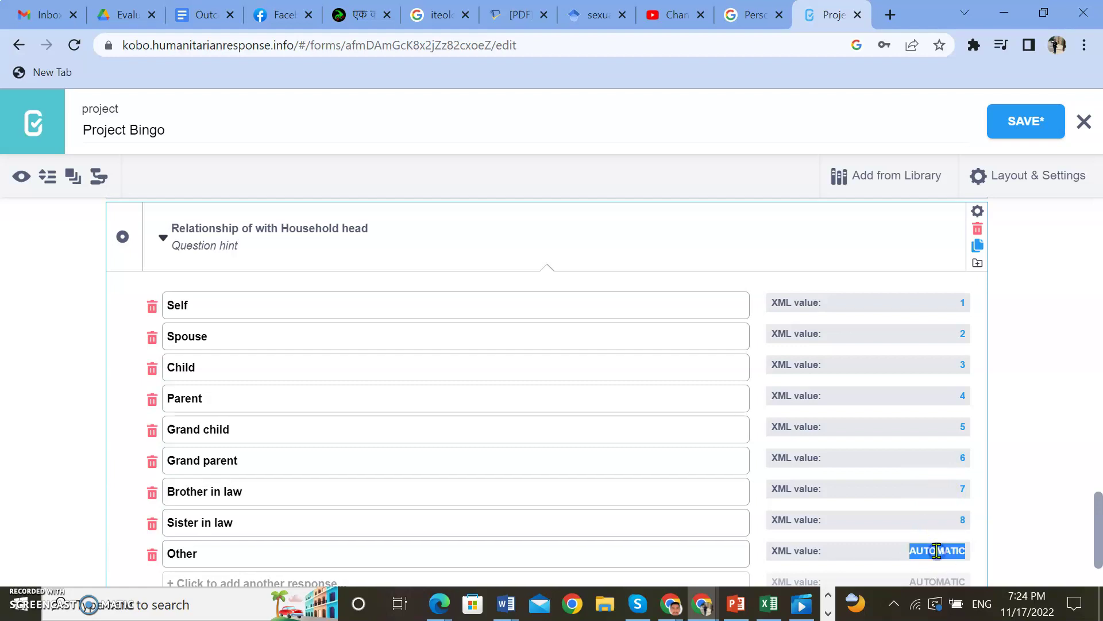
pyautogui.write('88')
pyautogui.scroll(-2, 936, 551)
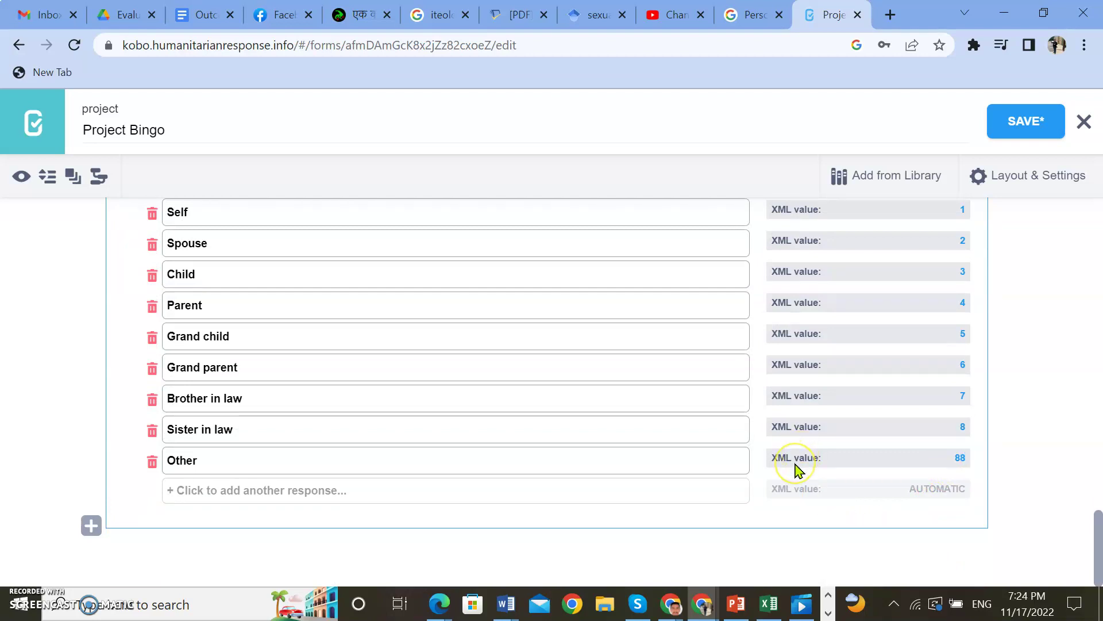
pyautogui.scroll(3, 470, 458)
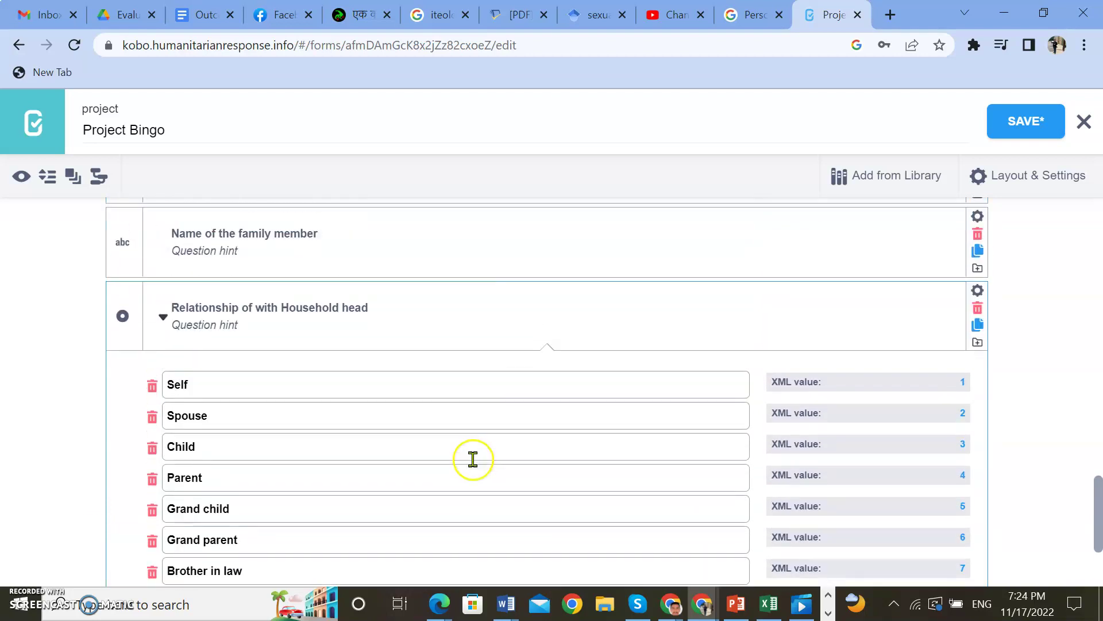
pyautogui.scroll(-3, 470, 458)
pyautogui.scroll(3, 472, 460)
# Collapse the relationship choices and set the family member name question's Data Column Name to A1.
pyautogui.click(160, 321)
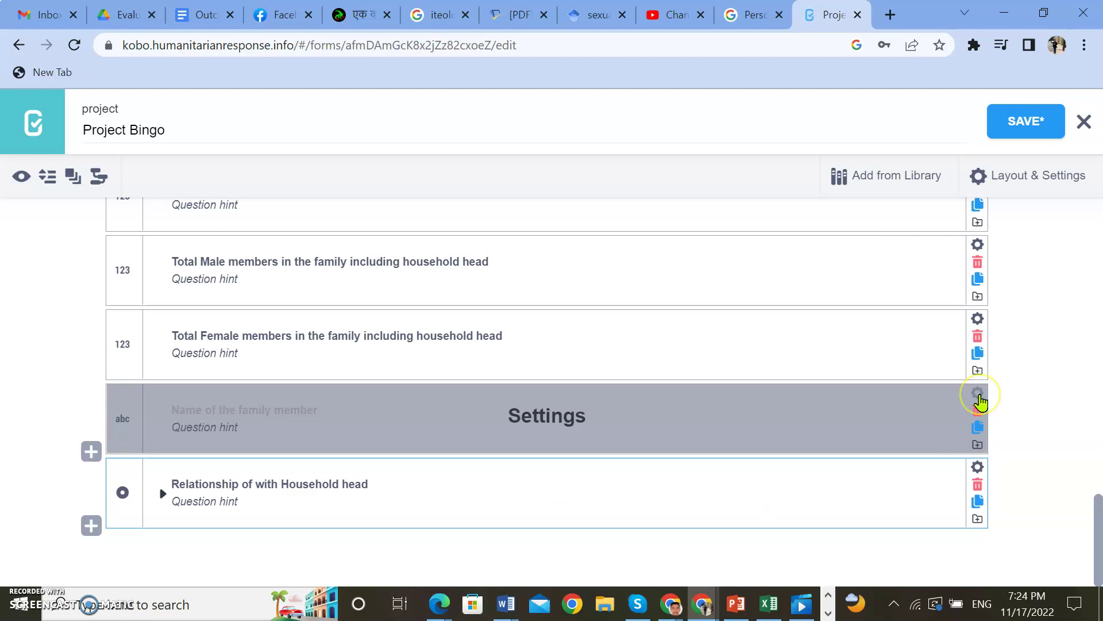
pyautogui.click(978, 395)
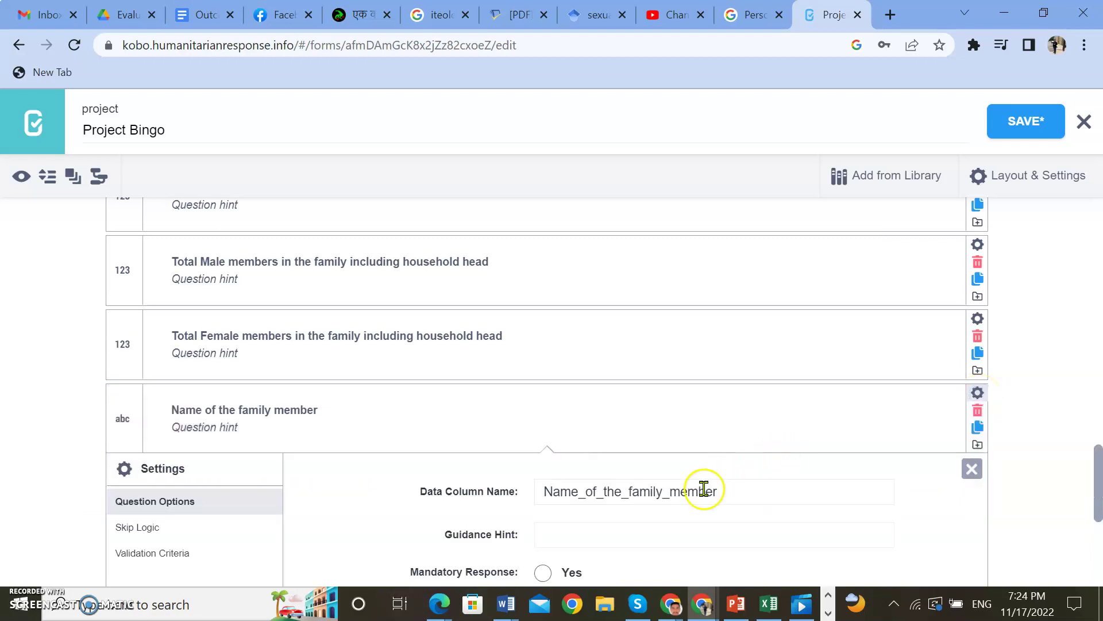
pyautogui.moveTo(742, 491); pyautogui.dragTo(542, 487)
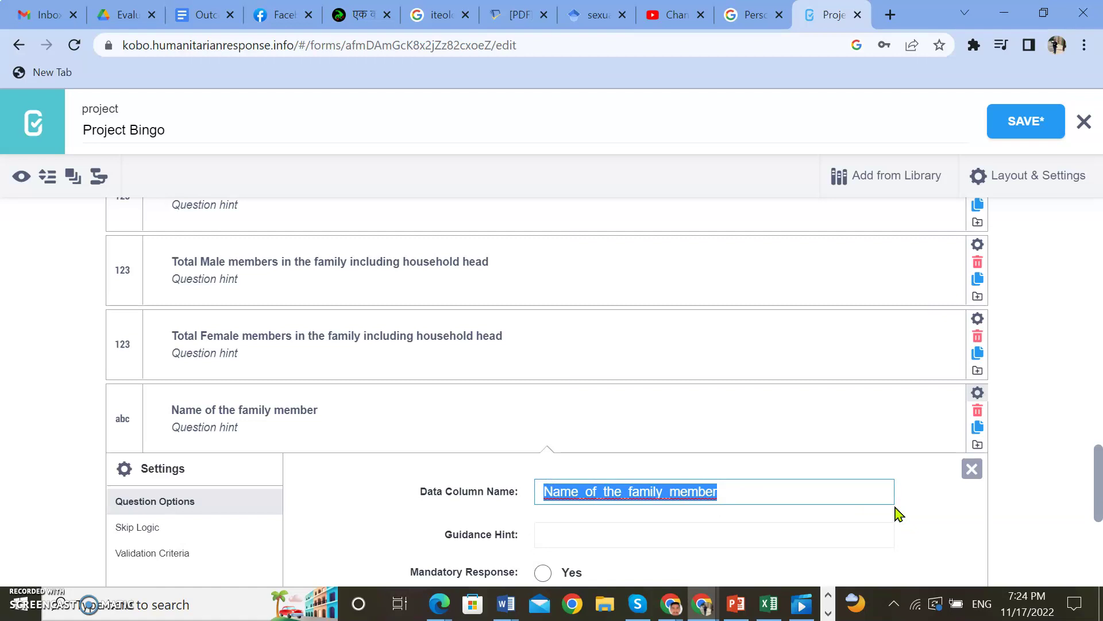
pyautogui.click(1098, 463)
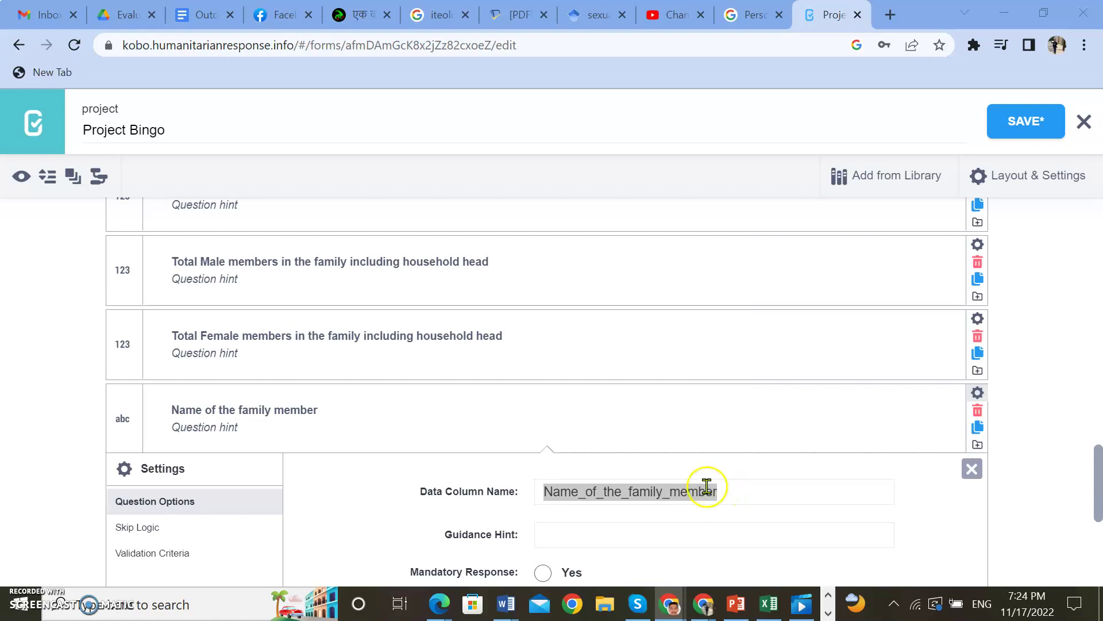
pyautogui.doubleClick(729, 490)
pyautogui.write('a')
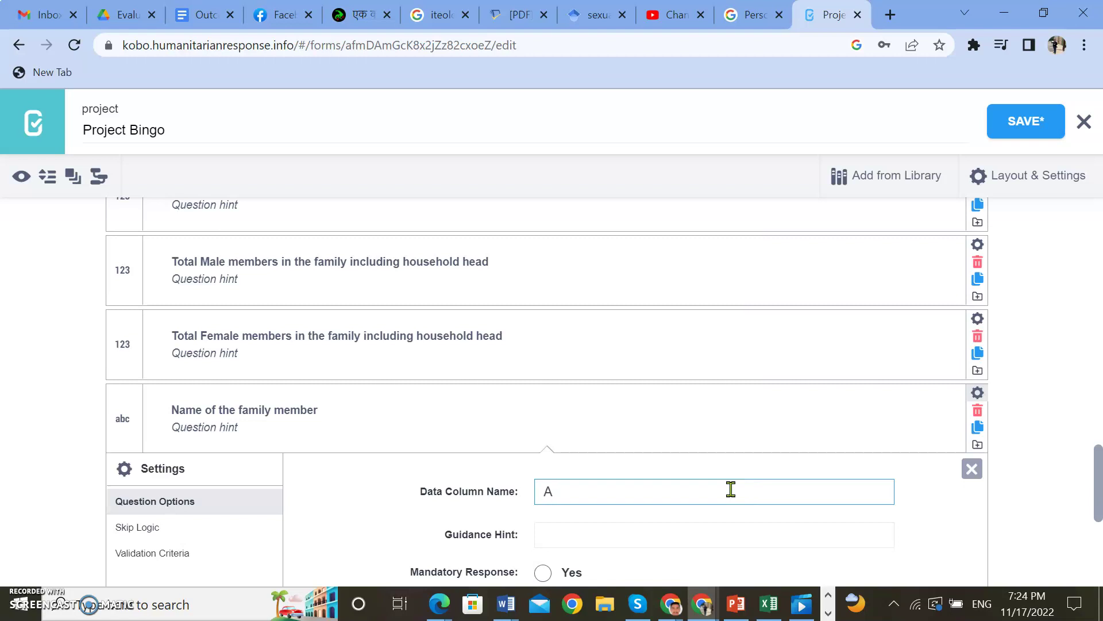
pyautogui.scroll(-3, 976, 408)
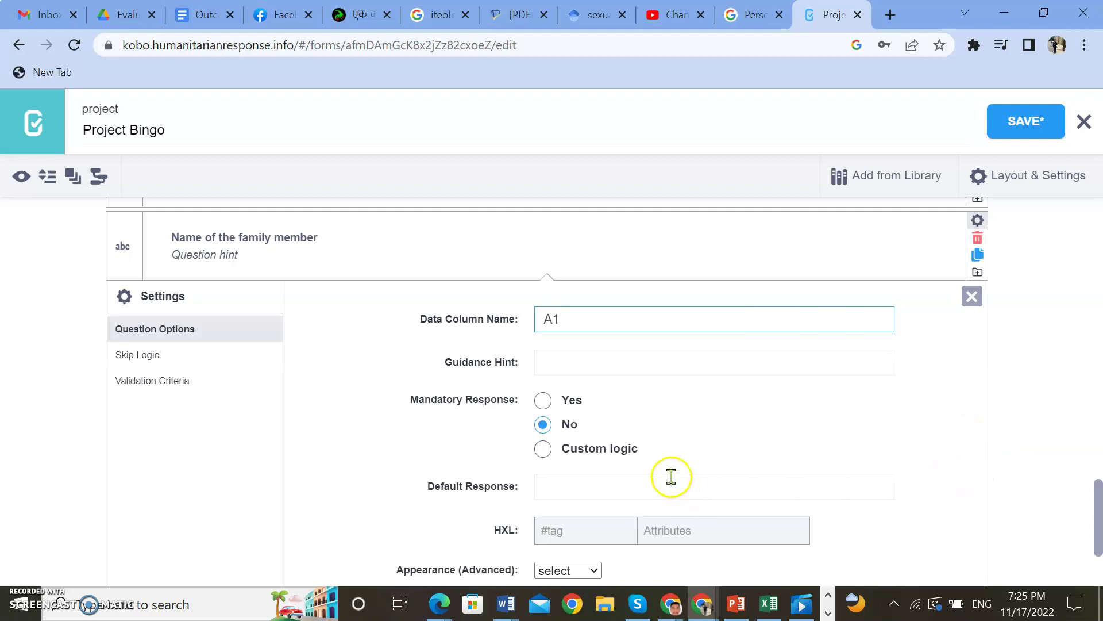
pyautogui.scroll(-1, 709, 452)
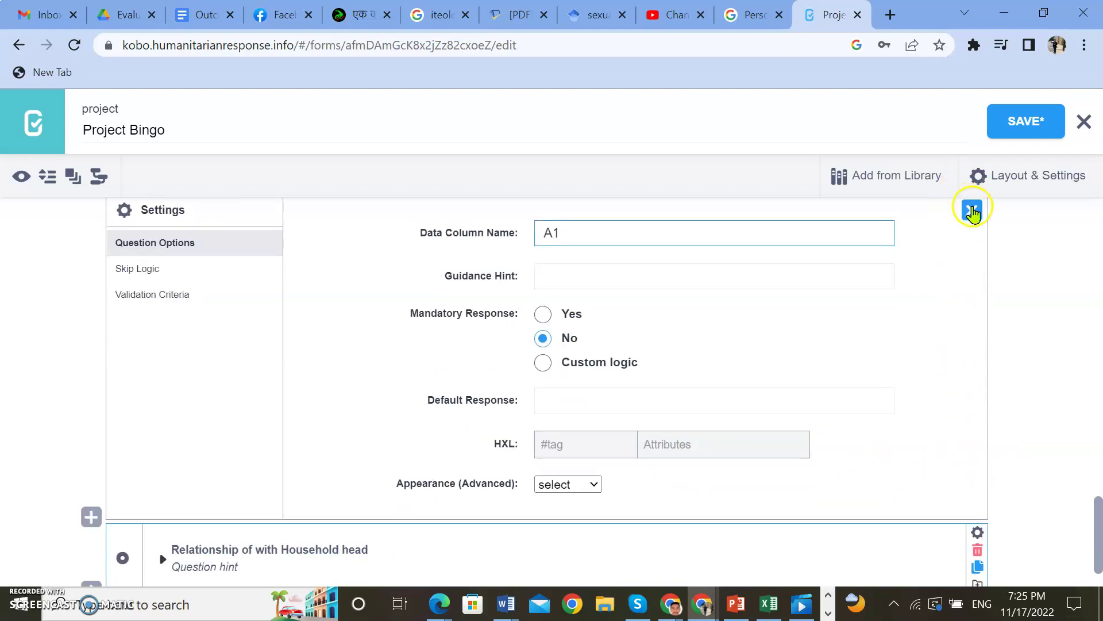
pyautogui.click(971, 211)
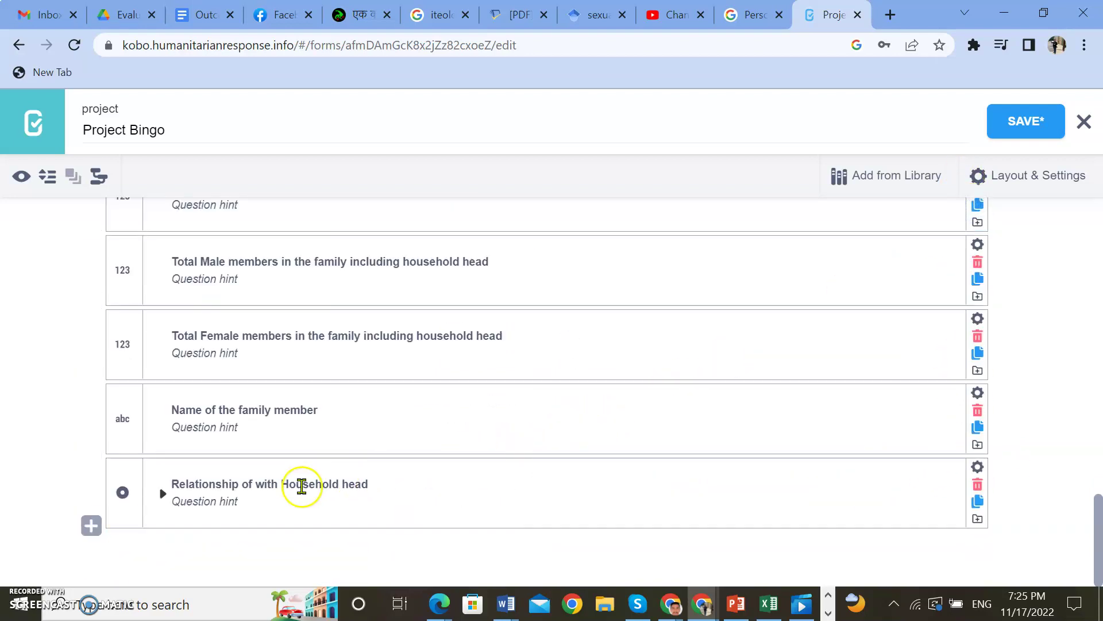
# Insert ${A1} into the relationship label, giving 'Relationship of $ {A1} with Household head'.
pyautogui.click(281, 503)
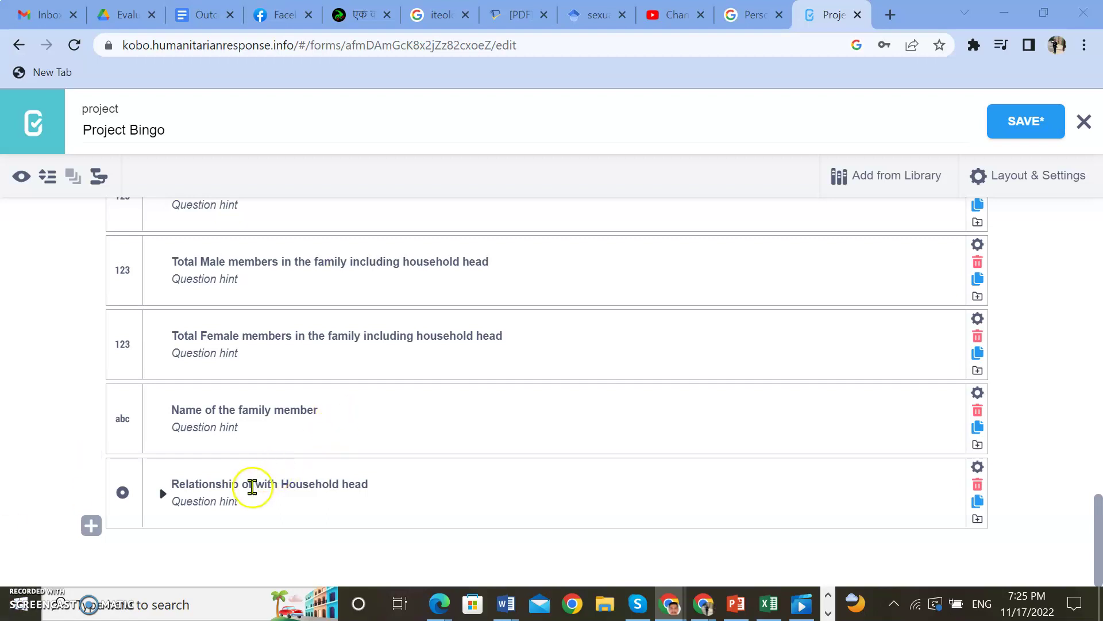
pyautogui.click(253, 485)
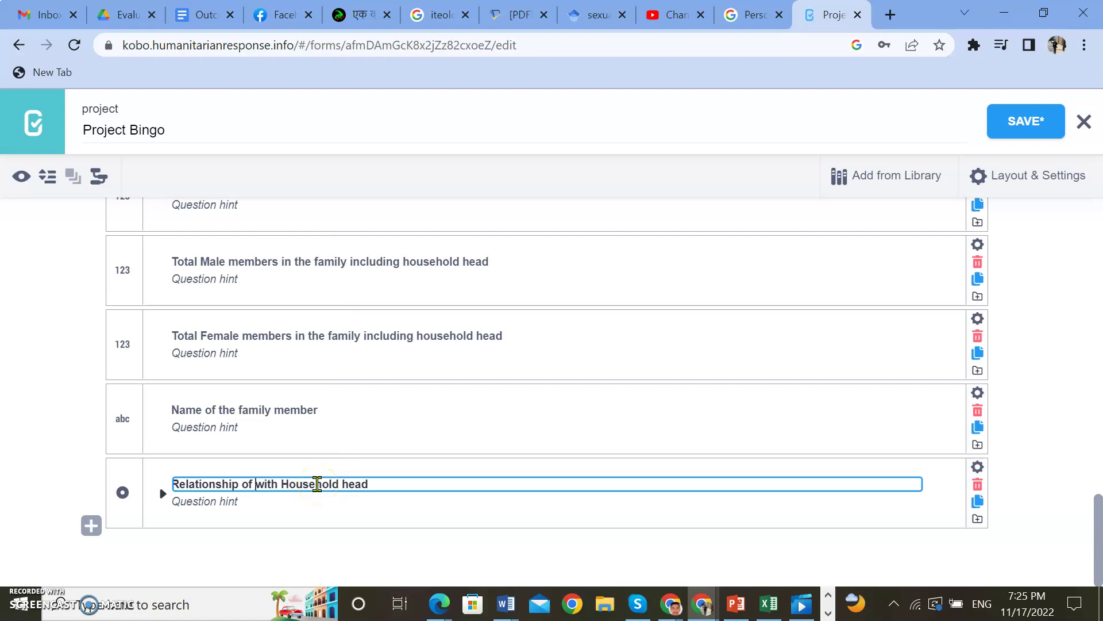
pyautogui.write('$')
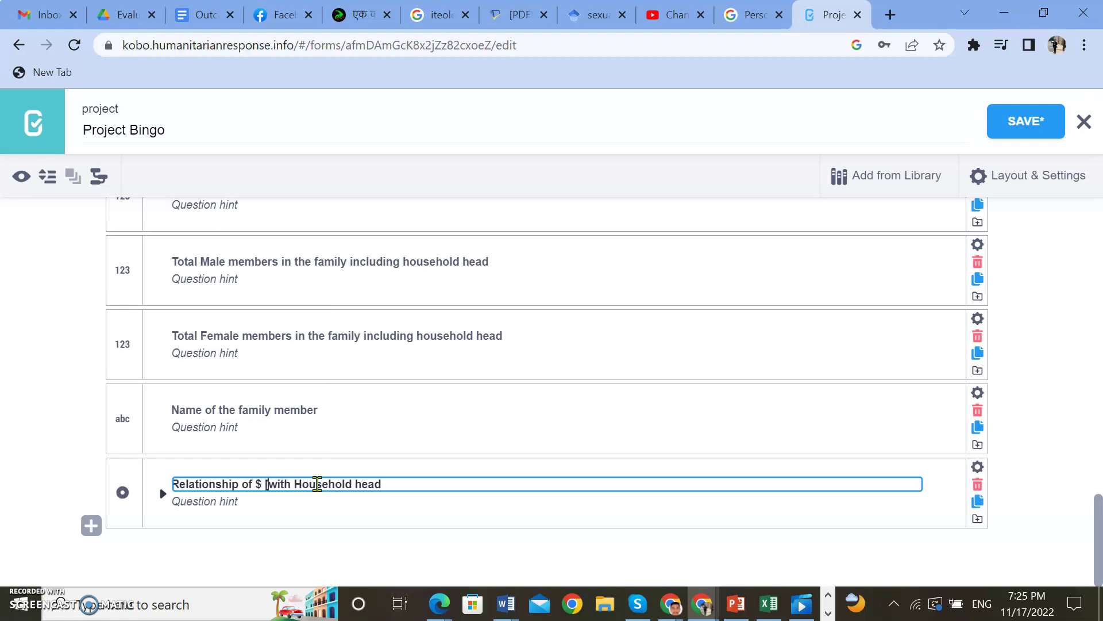
pyautogui.press('BackSpace')
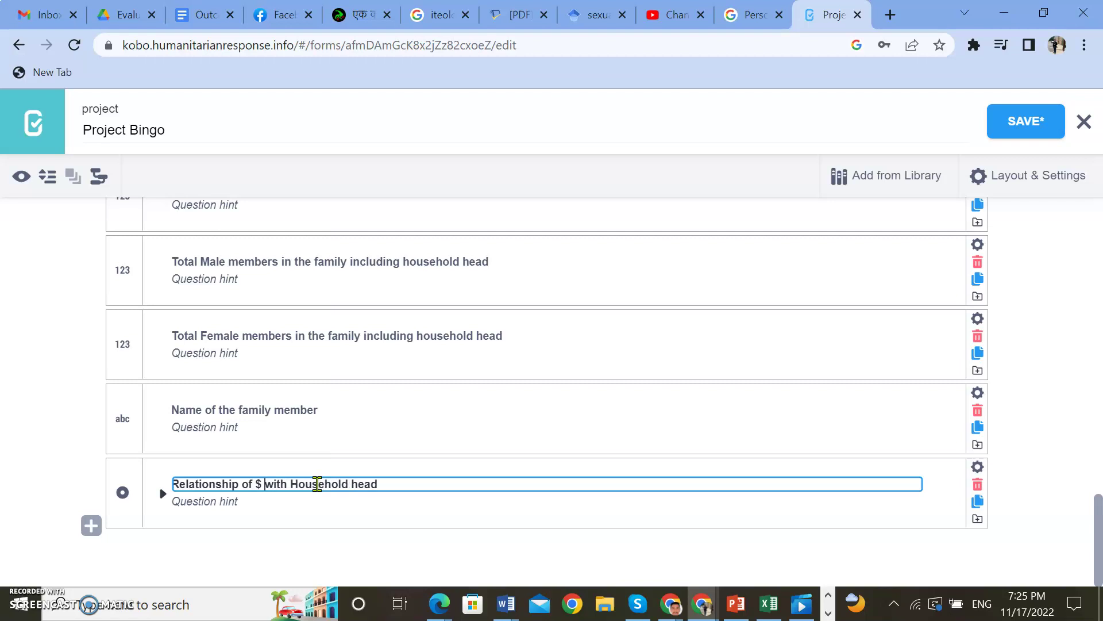
pyautogui.write('{')
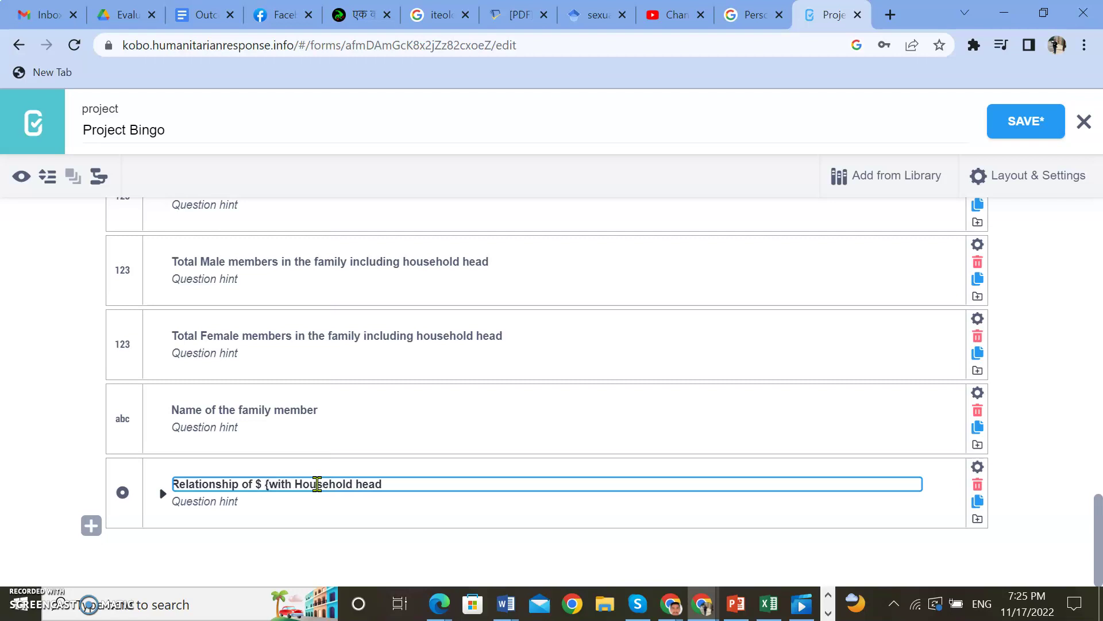
pyautogui.write('a')
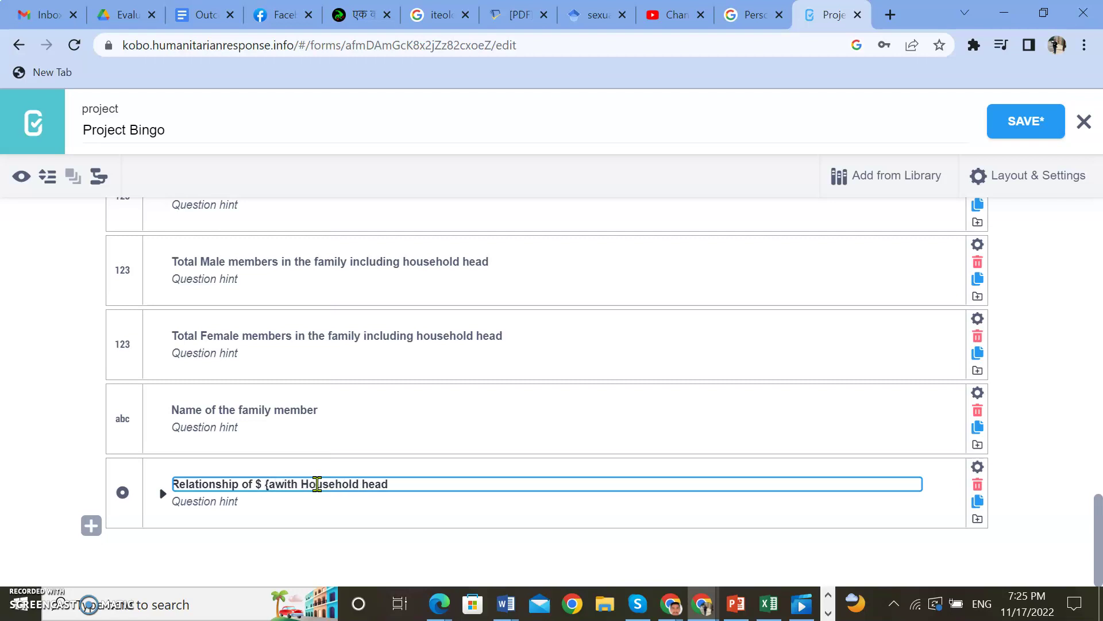
pyautogui.press('BackSpace')
pyautogui.write('A1')
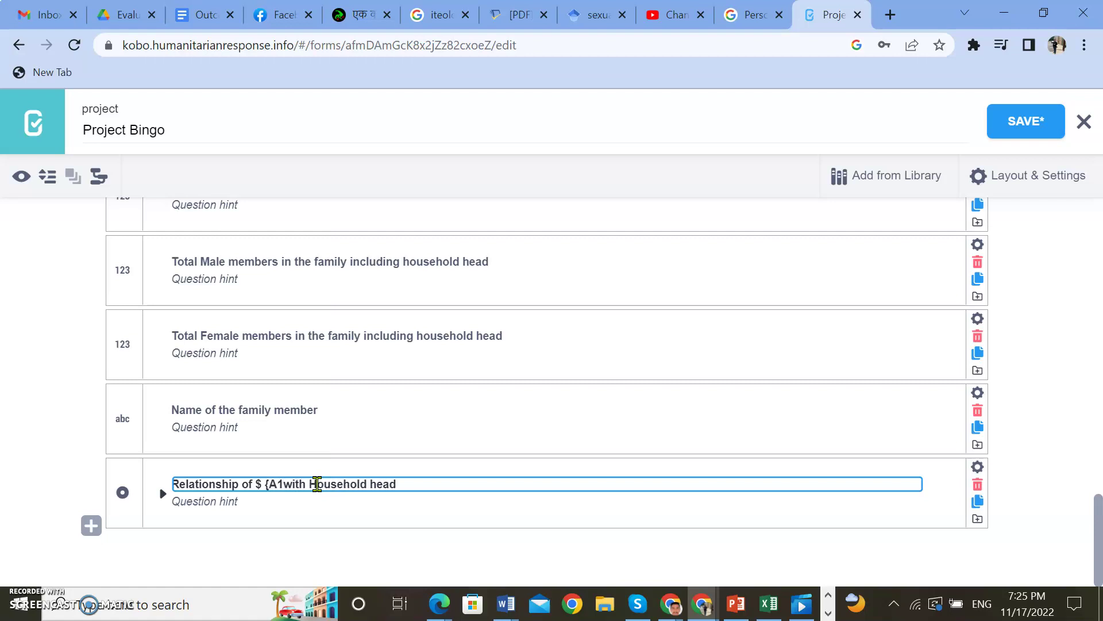
pyautogui.write('}')
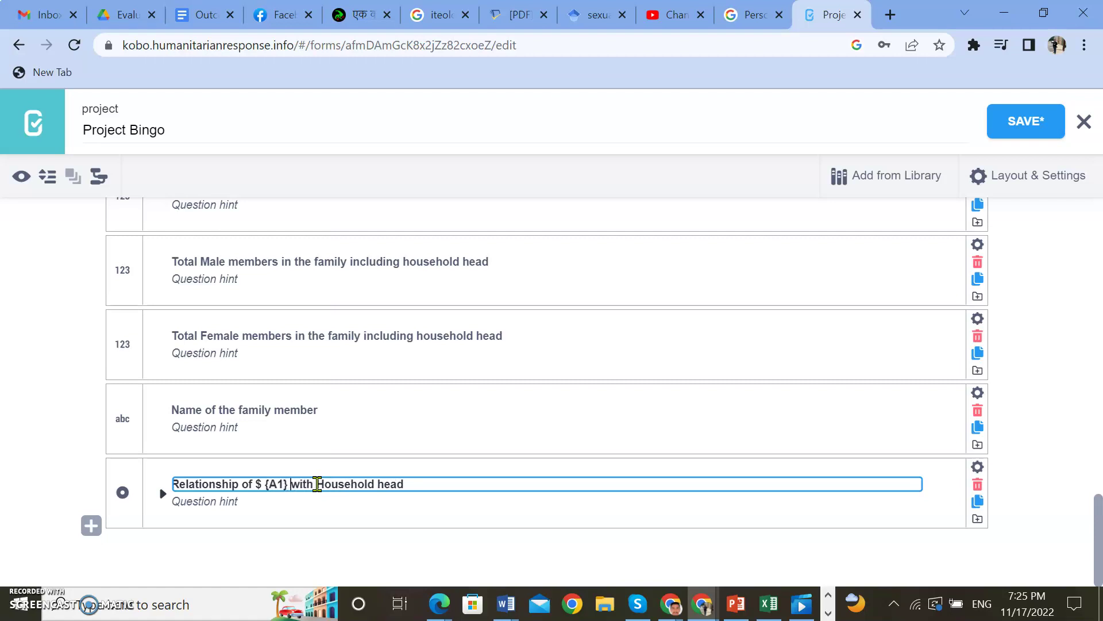
pyautogui.click(316, 484)
pyautogui.press('Delete')
pyautogui.write('H')
pyautogui.click(273, 554)
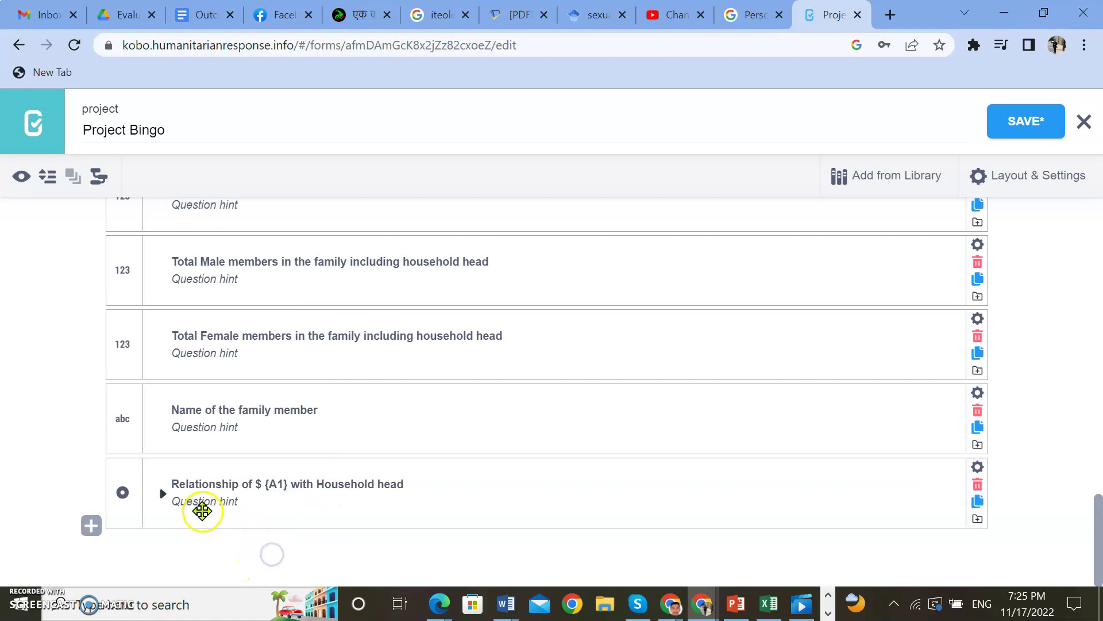
pyautogui.click(240, 440)
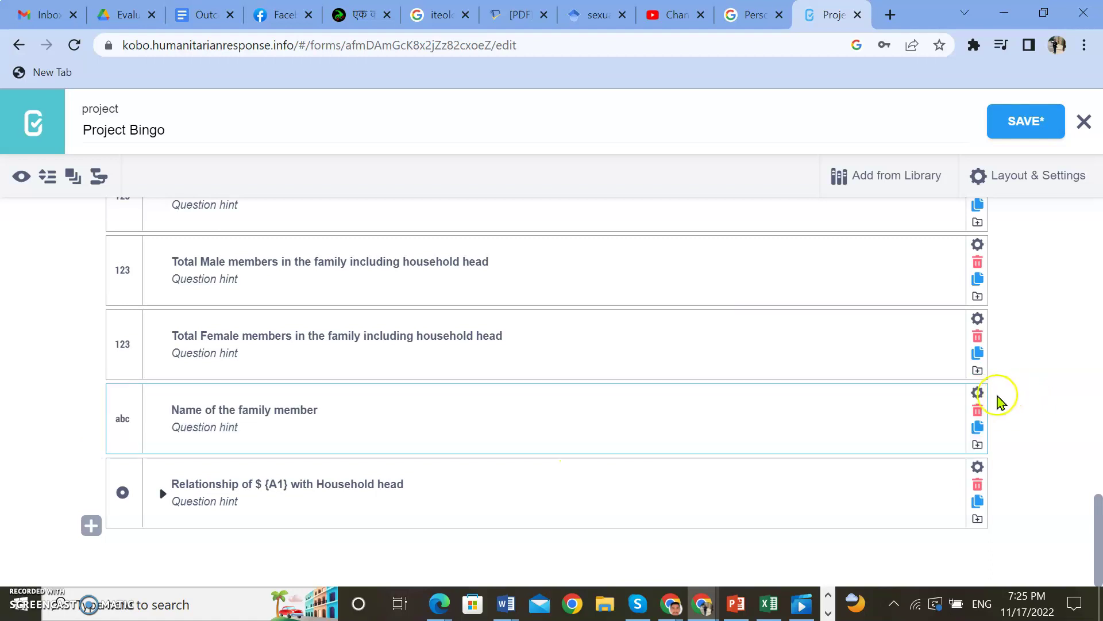
pyautogui.click(977, 393)
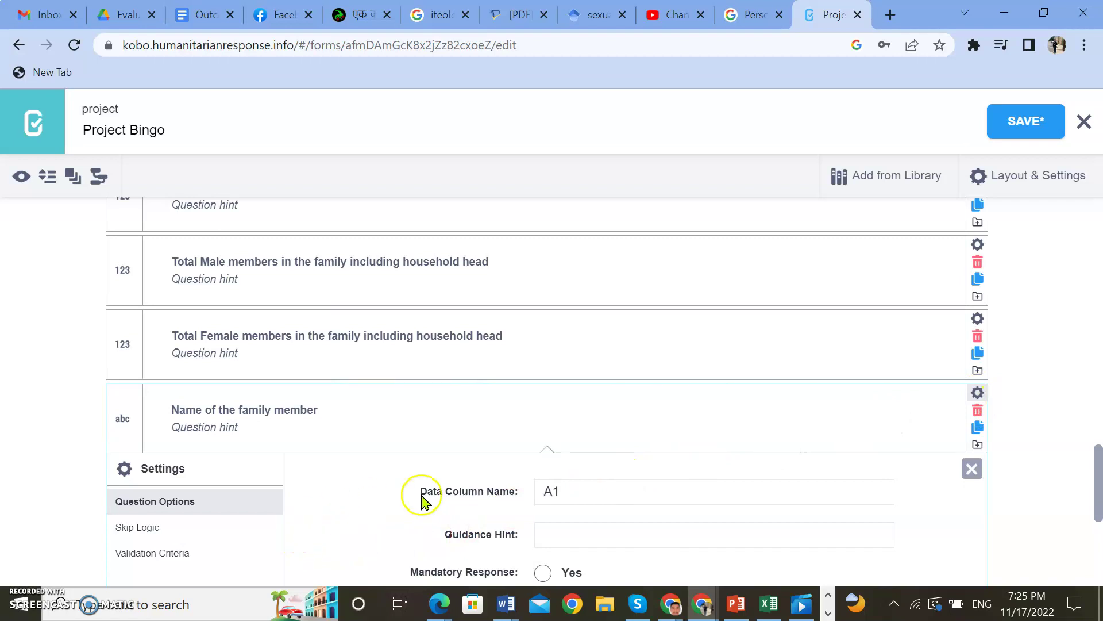
pyautogui.click(575, 490)
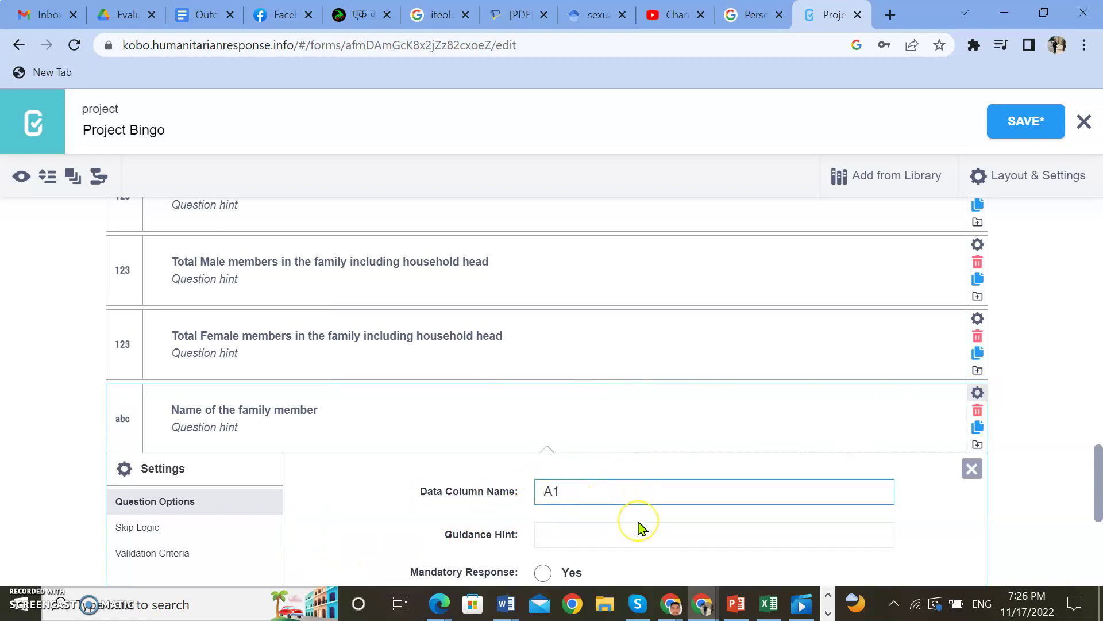
pyautogui.scroll(-3, 638, 525)
pyautogui.click(972, 383)
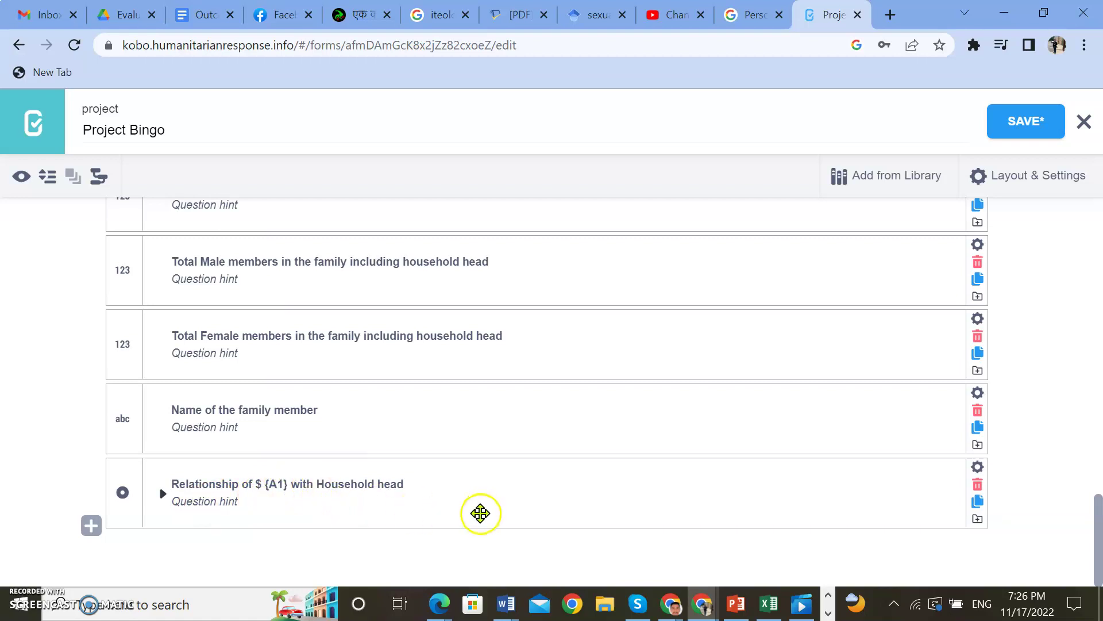
pyautogui.scroll(5, 412, 556)
# Save the Project Bingo form and open it in Form Preview.
pyautogui.click(1046, 123)
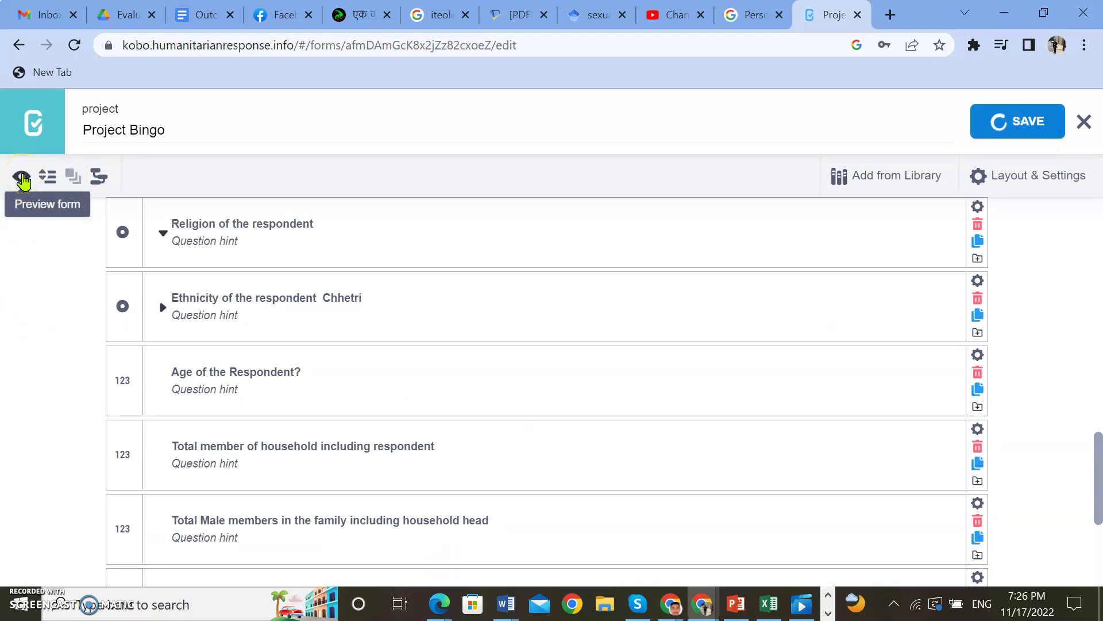
pyautogui.click(22, 178)
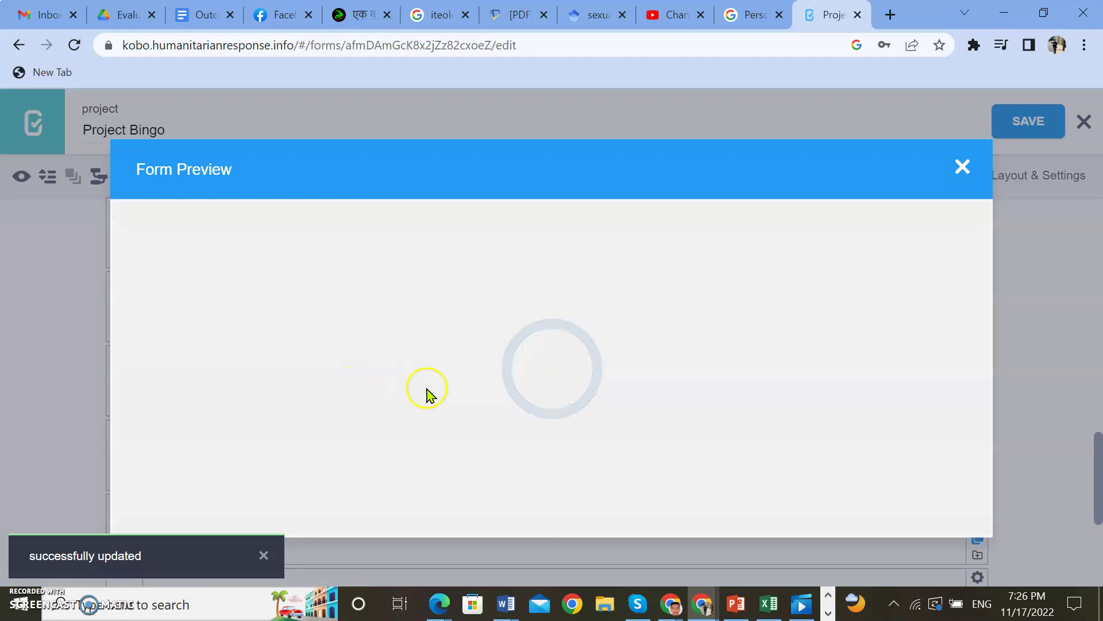
pyautogui.scroll(-15, 437, 394)
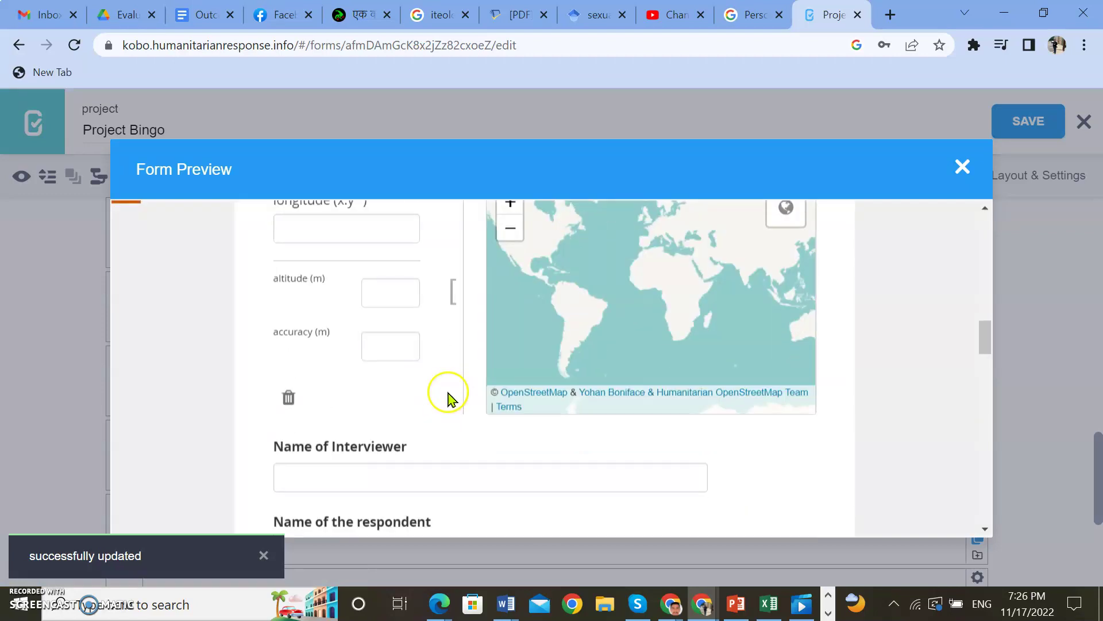
pyautogui.scroll(-20, 447, 396)
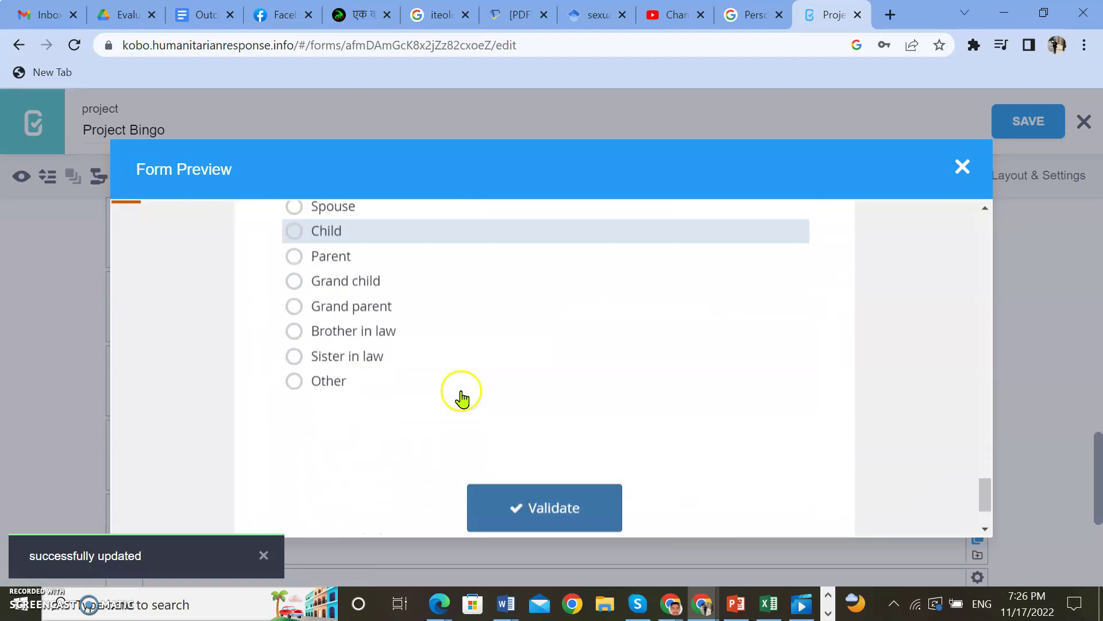
pyautogui.scroll(5, 461, 396)
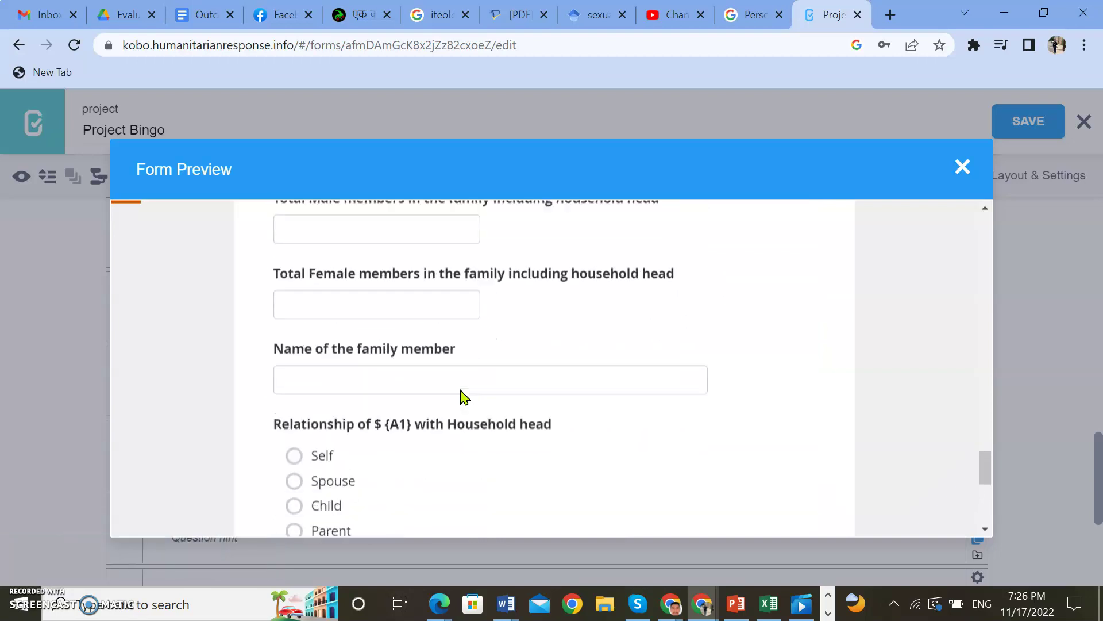
pyautogui.scroll(-3, 464, 397)
pyautogui.scroll(2, 398, 348)
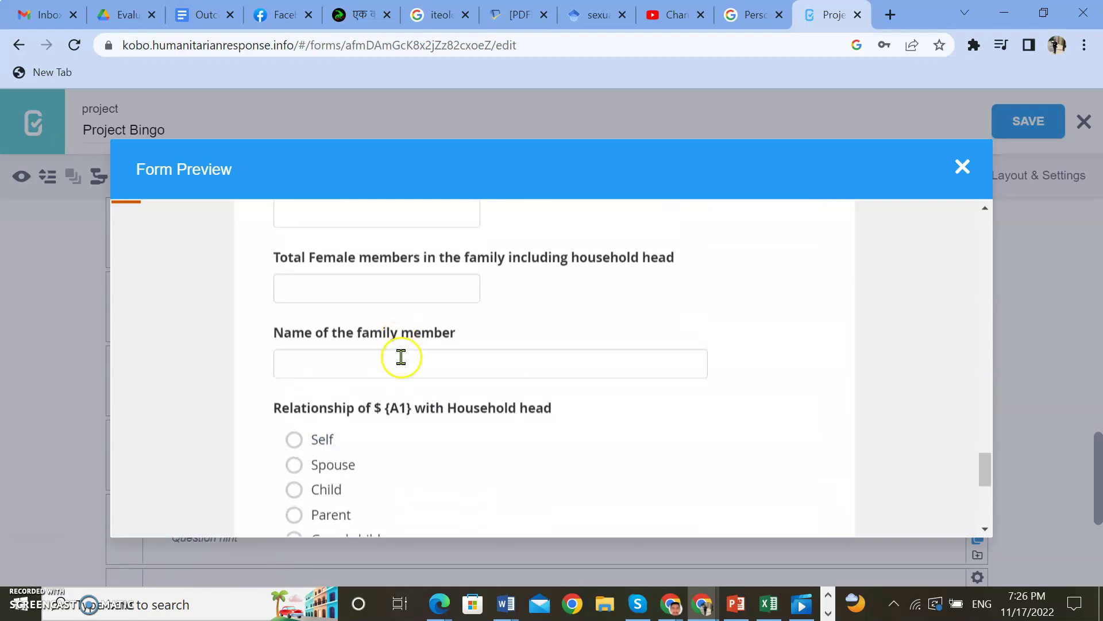
# Enter a sample name in the Name of the family member field.
pyautogui.click(406, 369)
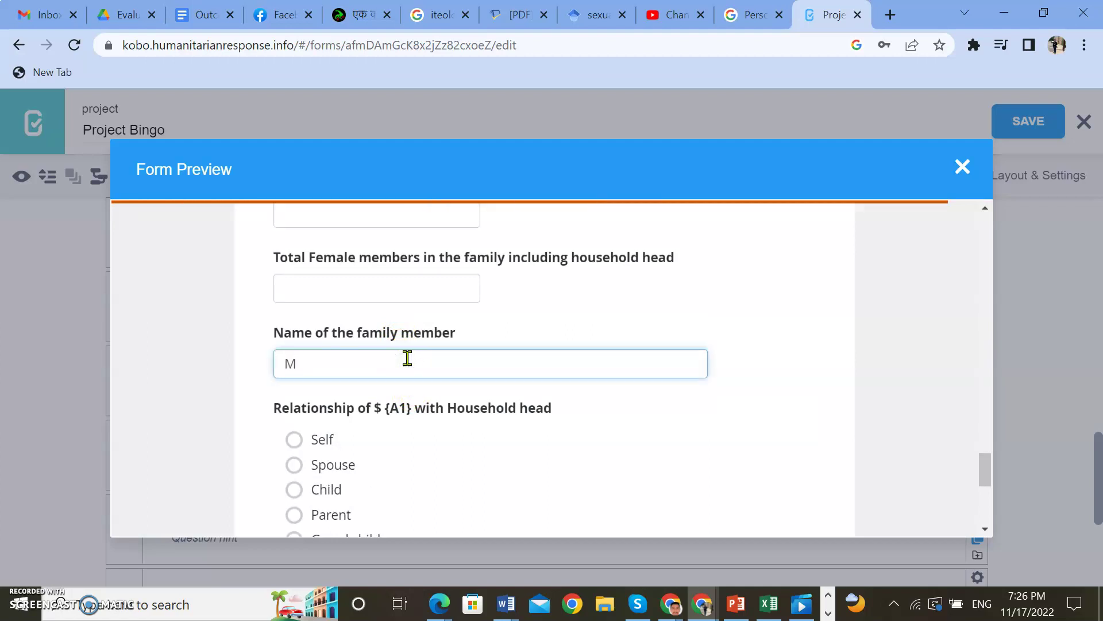
pyautogui.write('Max')
pyautogui.scroll(-1, 402, 366)
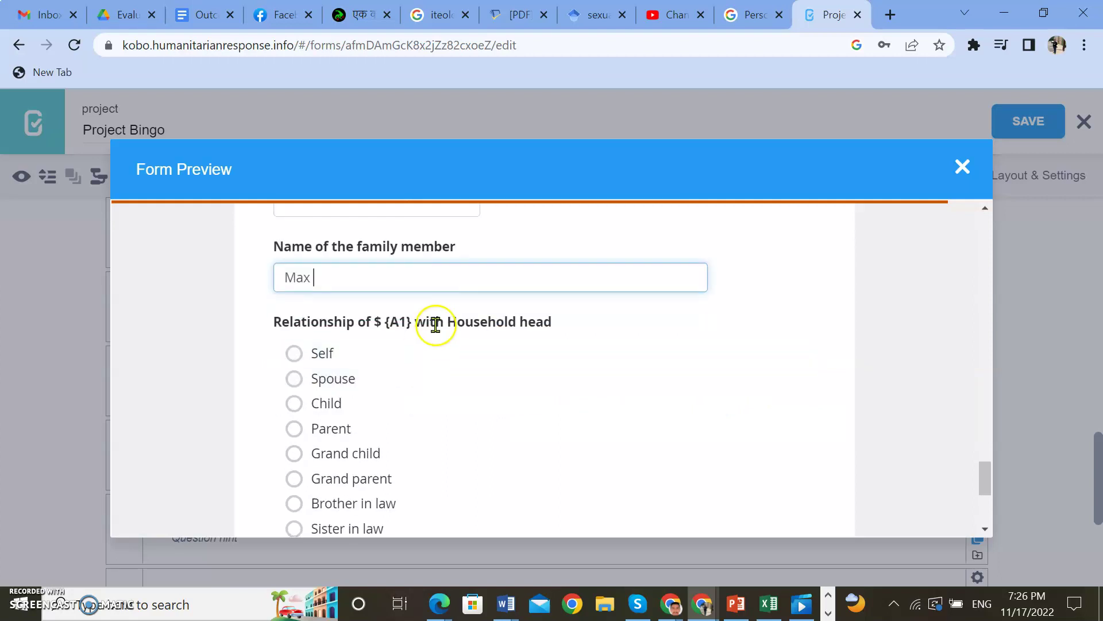
pyautogui.scroll(1, 431, 327)
pyautogui.scroll(-1, 424, 355)
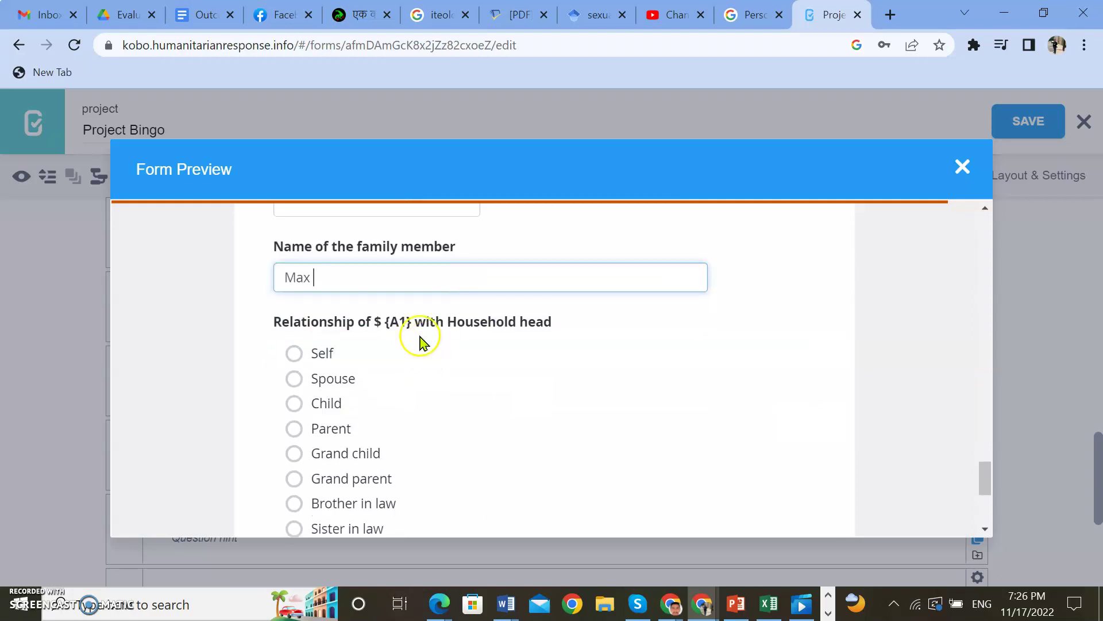
# Answer Child for the relationship question and validate the form successfully.
pyautogui.click(388, 286)
pyautogui.click(640, 403)
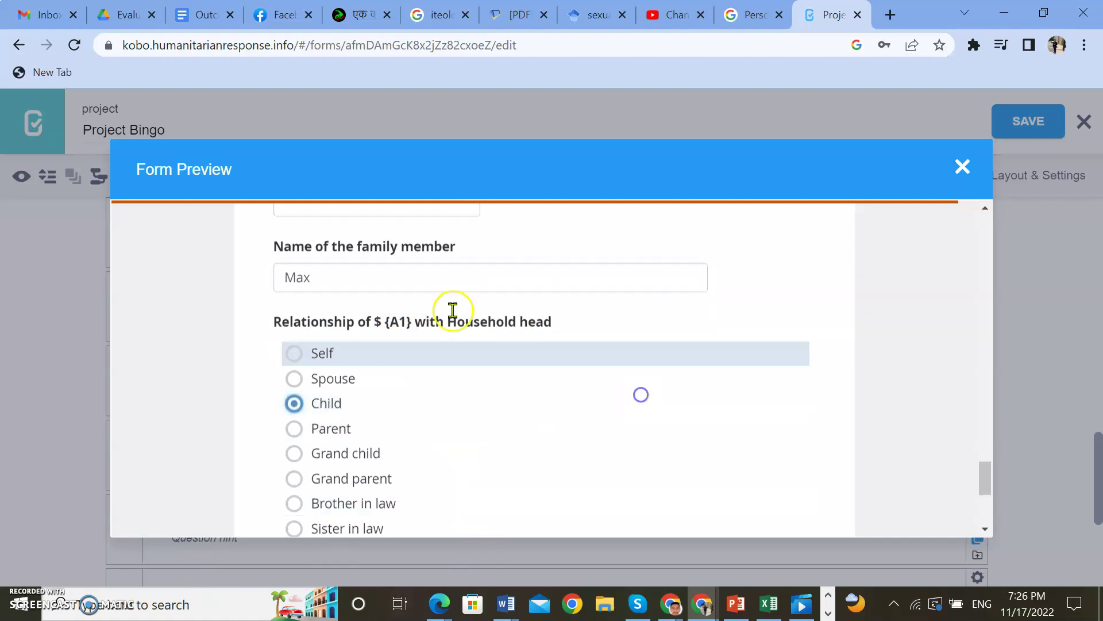
pyautogui.scroll(-5, 635, 377)
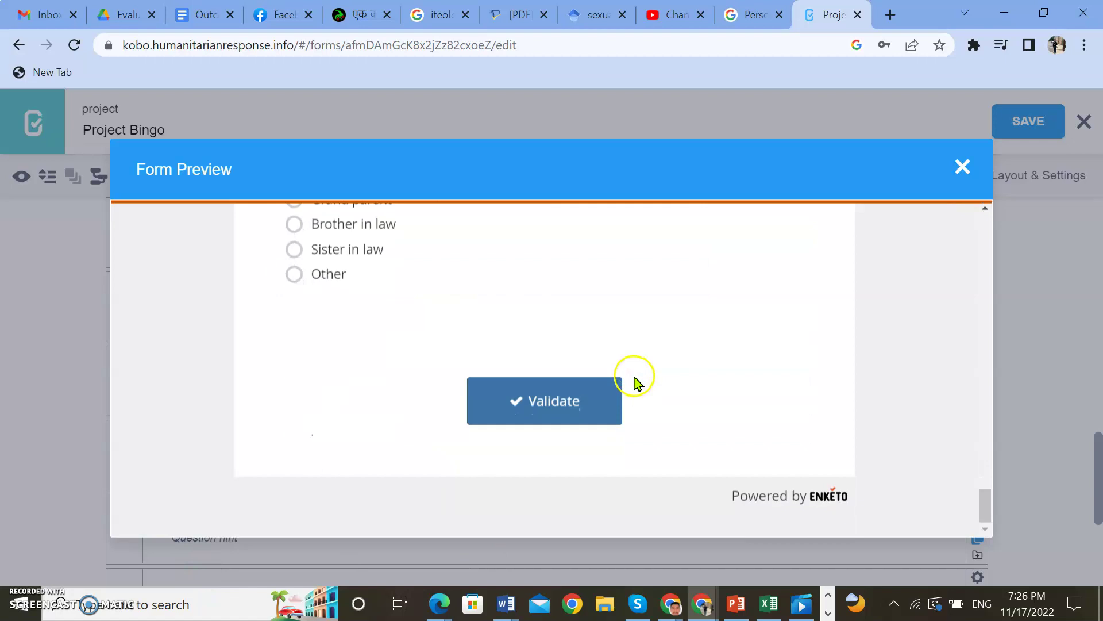
pyautogui.scroll(2, 635, 382)
pyautogui.click(566, 471)
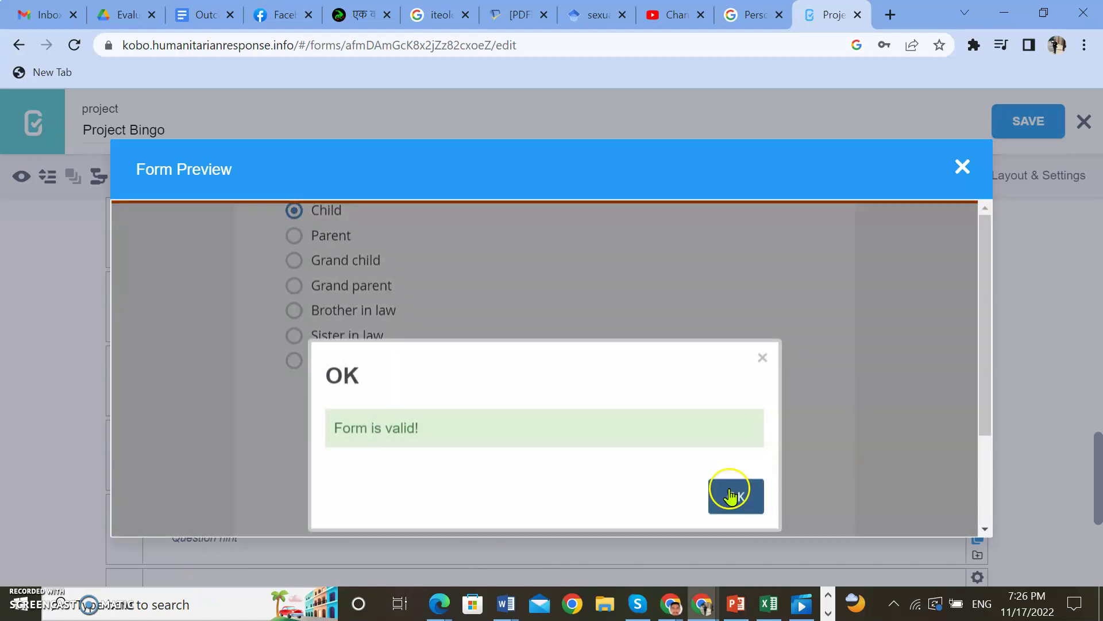
pyautogui.click(733, 493)
pyautogui.scroll(4, 574, 356)
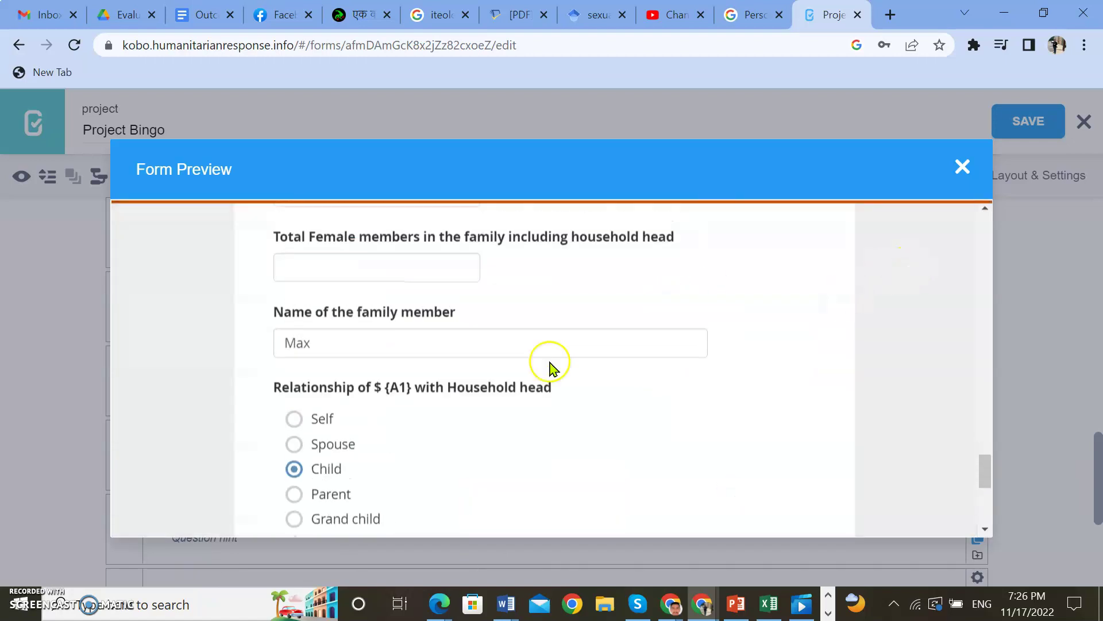
pyautogui.scroll(-2, 437, 333)
pyautogui.scroll(2, 458, 327)
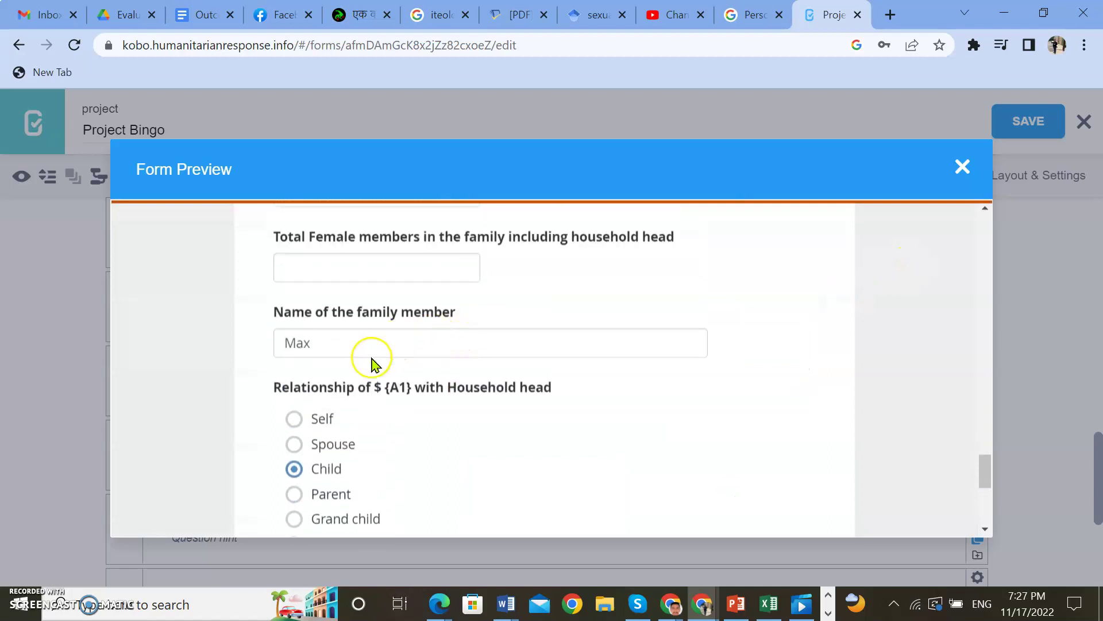
pyautogui.click(377, 348)
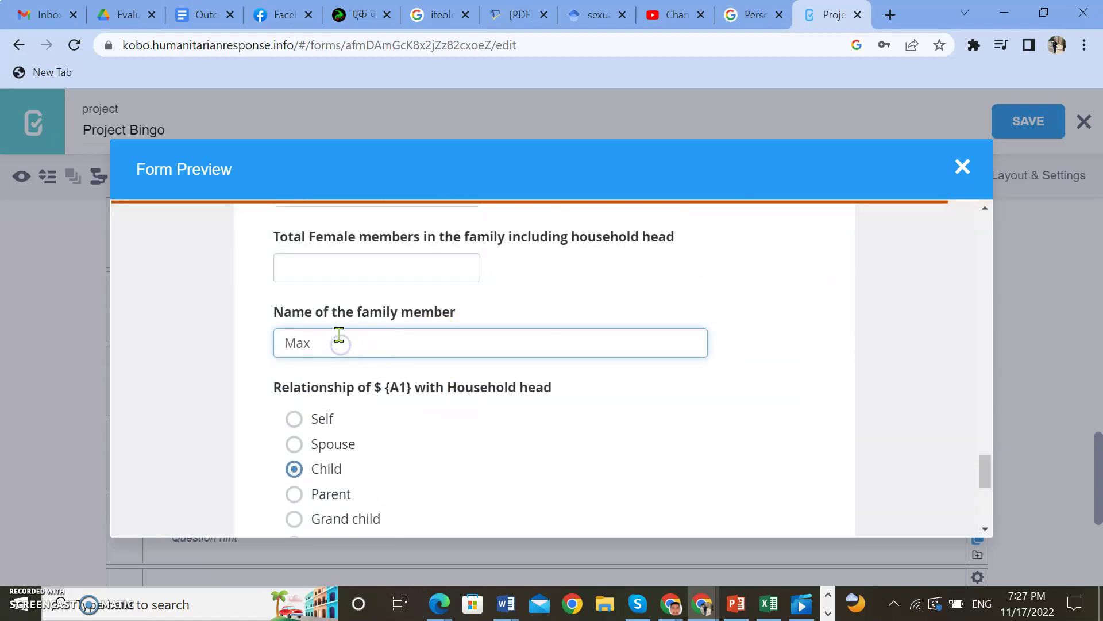
pyautogui.scroll(-3, 353, 340)
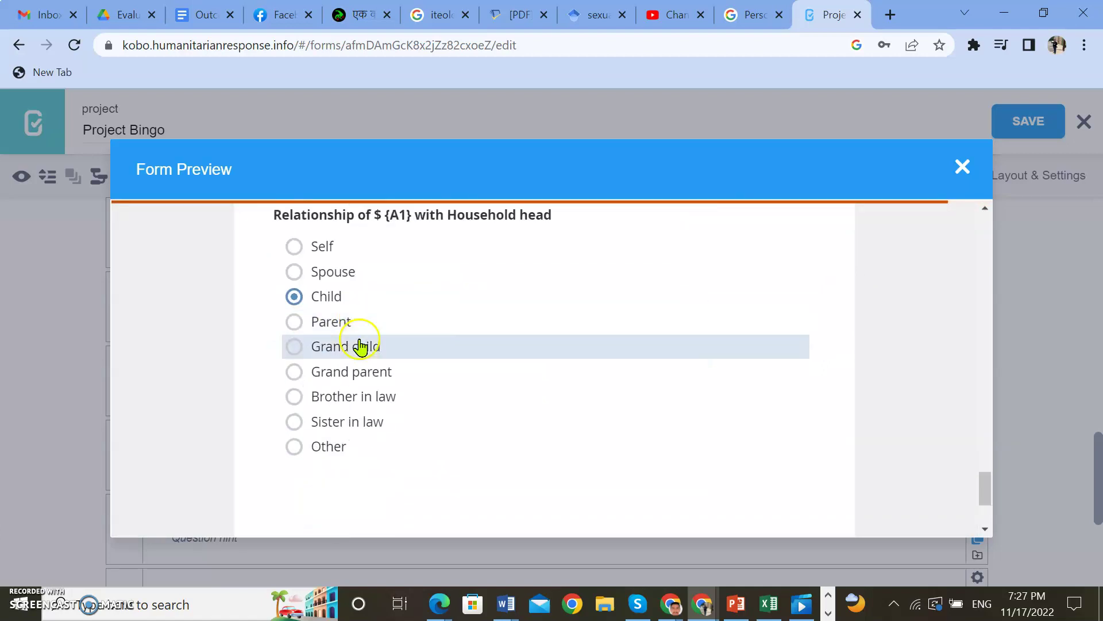
# Close the preview and touch up the Name of the family member question title.
pyautogui.click(962, 167)
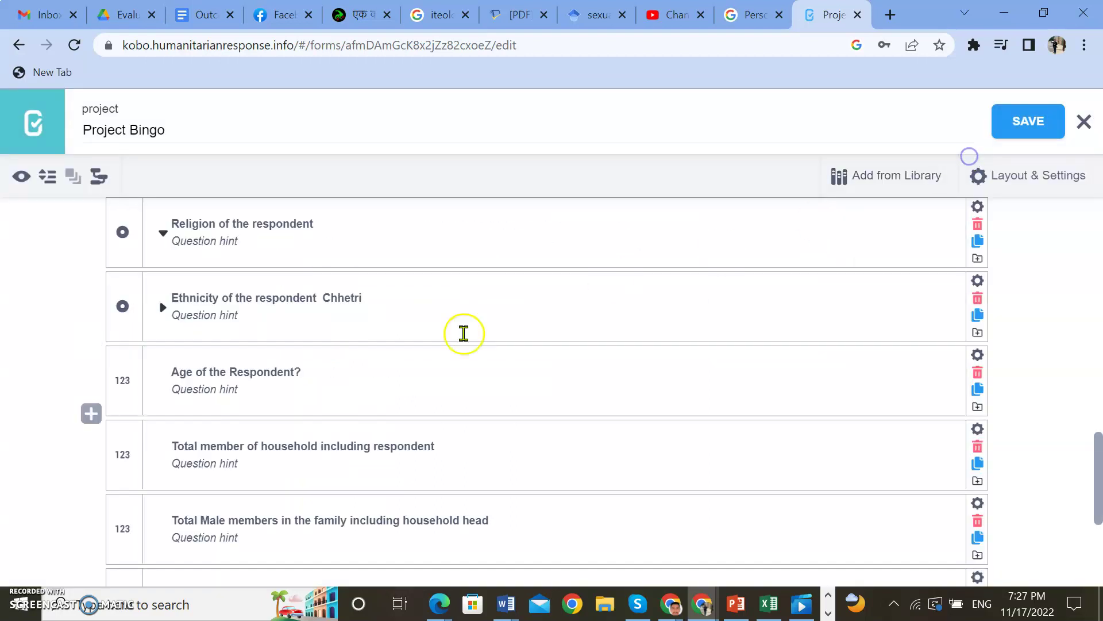
pyautogui.scroll(-2, 403, 362)
pyautogui.scroll(2, 395, 375)
pyautogui.scroll(-5, 395, 374)
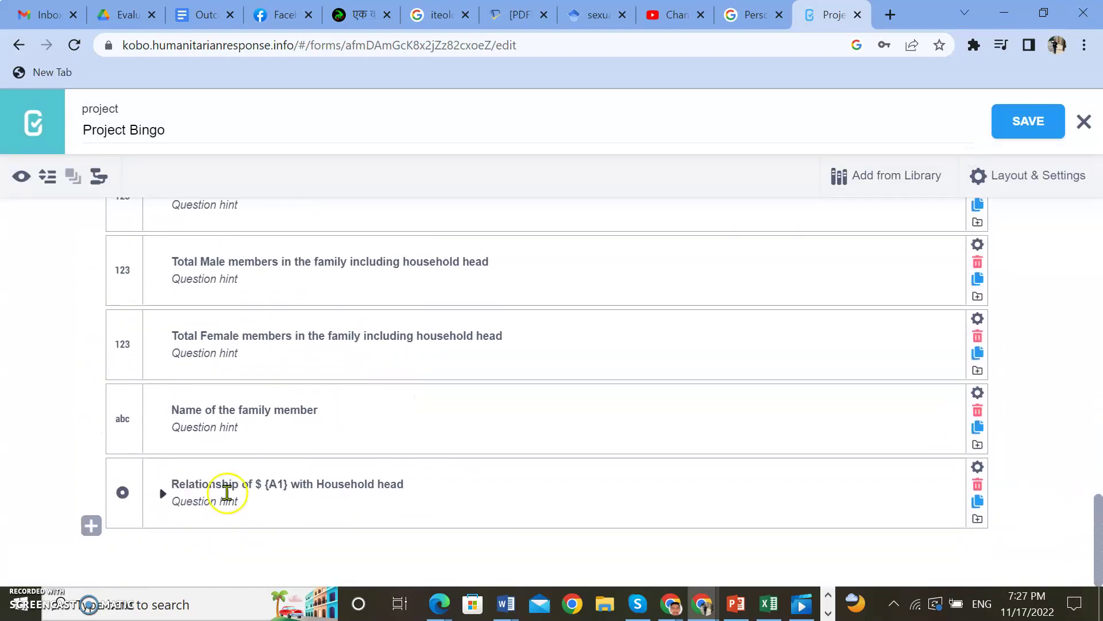
pyautogui.click(219, 424)
pyautogui.click(312, 409)
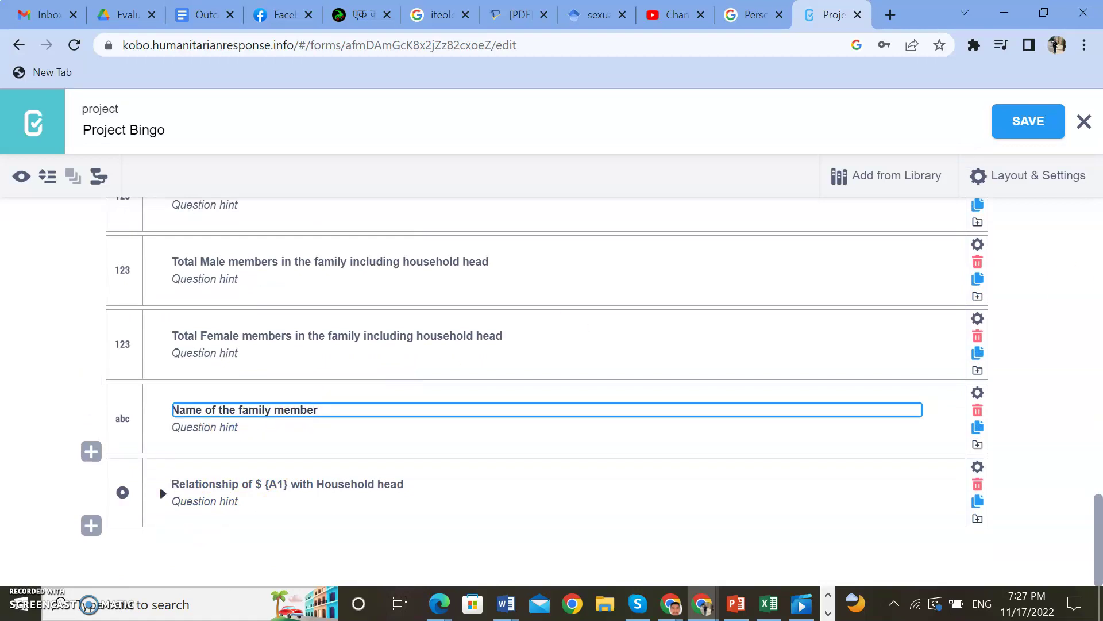
pyautogui.click(670, 603)
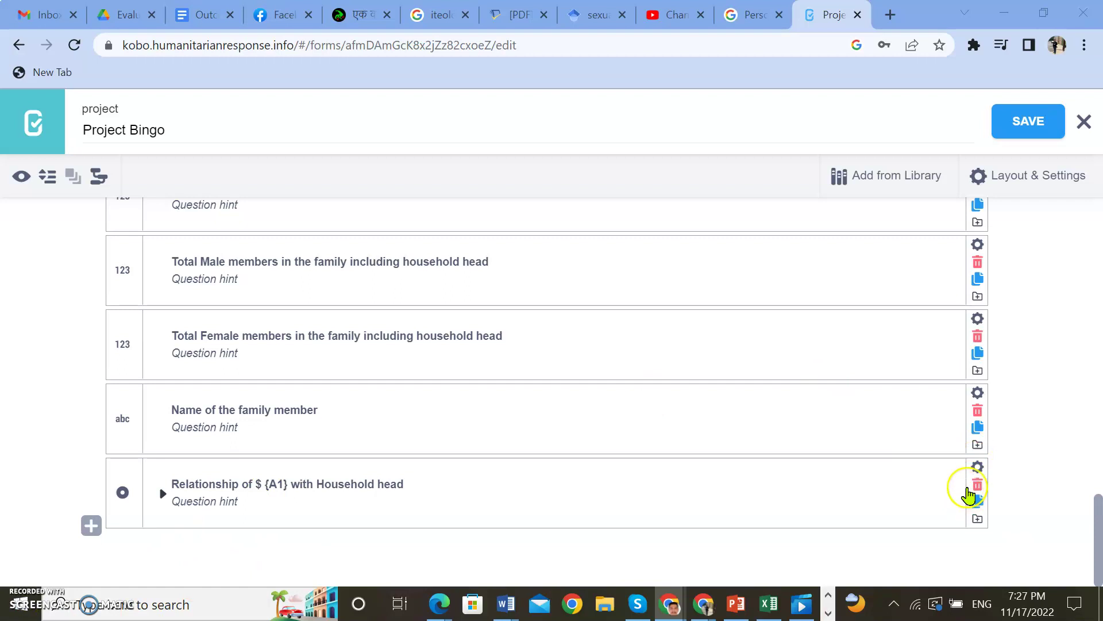
# Review the Relationship question's settings, then launch a fresh form preview.
pyautogui.click(976, 475)
pyautogui.scroll(-3, 701, 523)
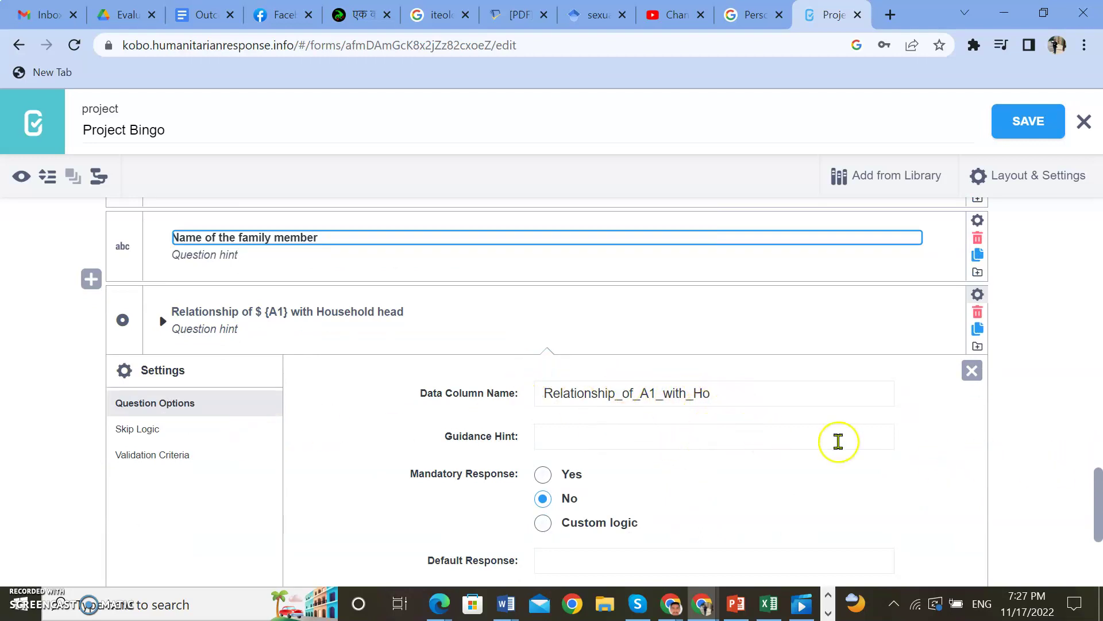
pyautogui.scroll(-1, 753, 482)
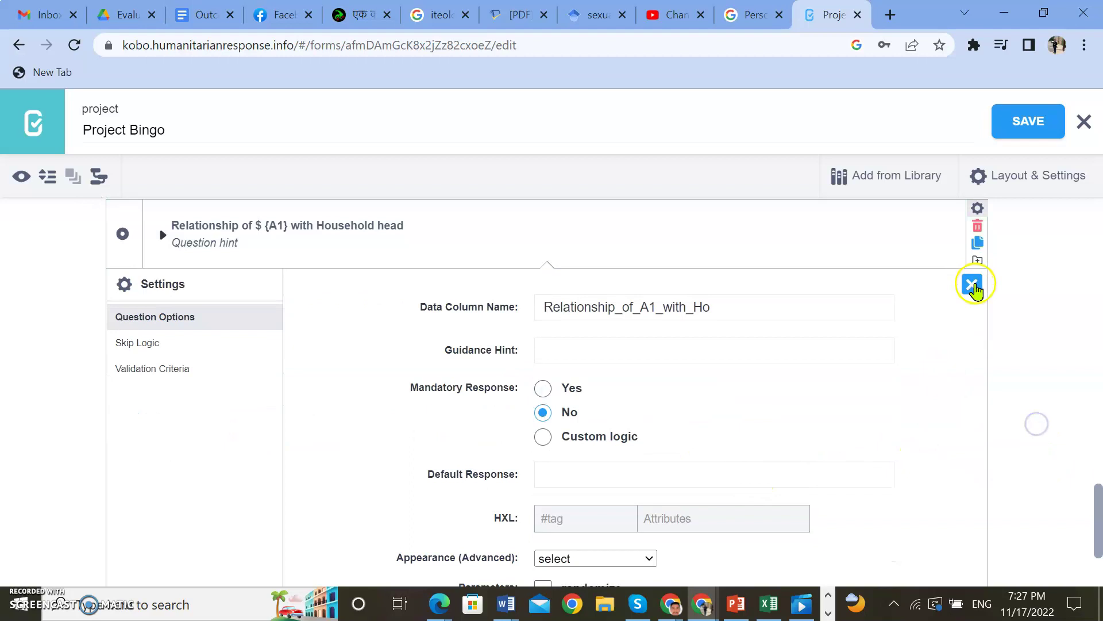
pyautogui.click(972, 284)
pyautogui.scroll(5, 593, 396)
pyautogui.scroll(8, 596, 396)
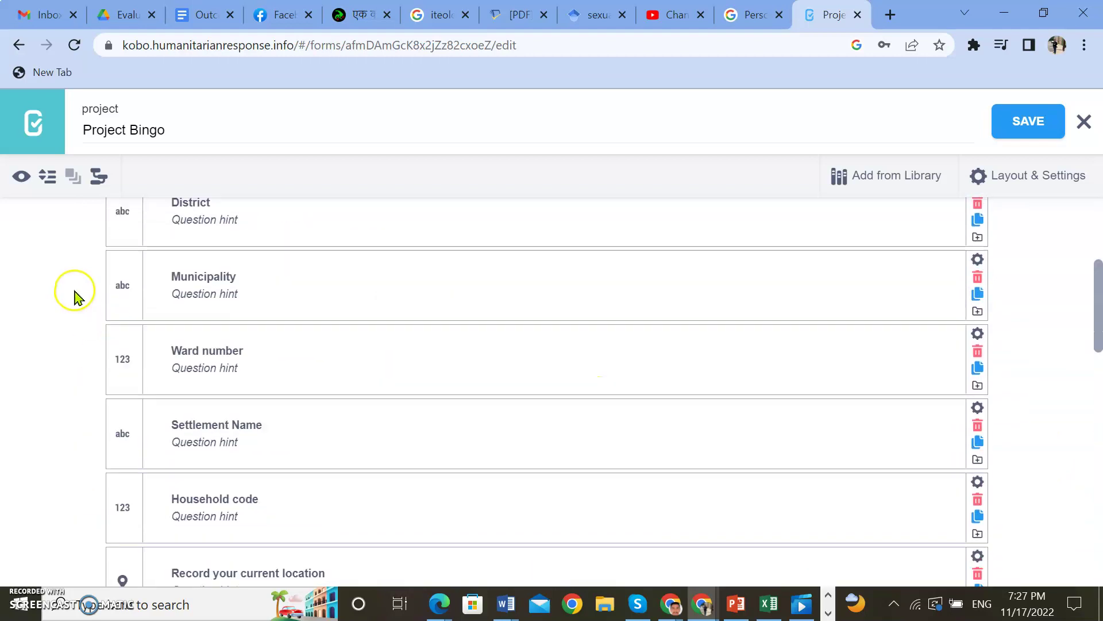
pyautogui.click(24, 178)
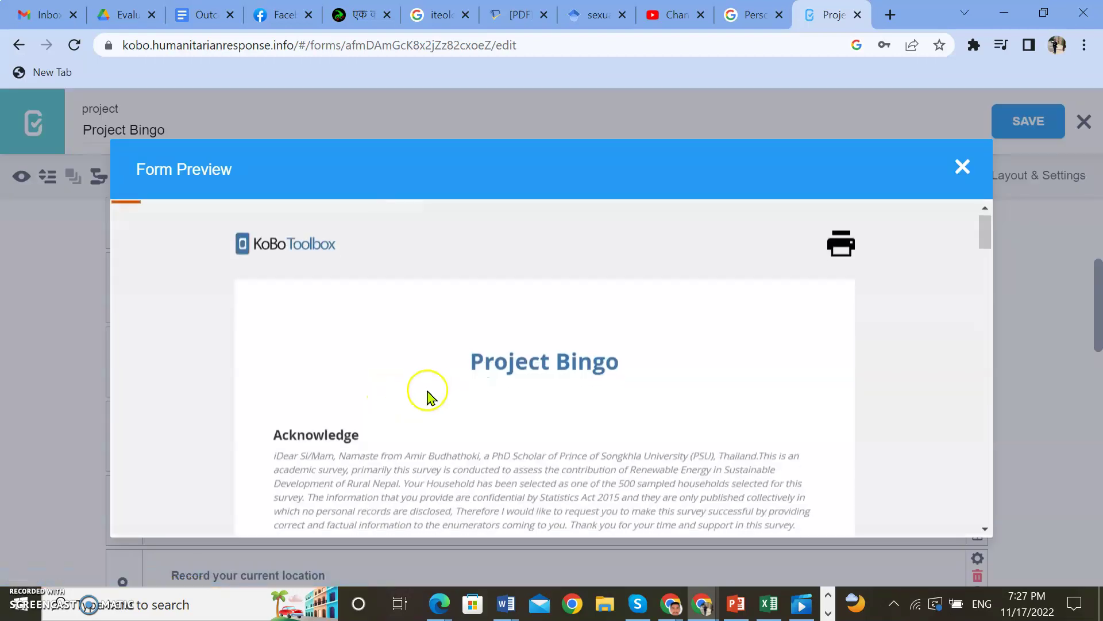
# In the preview, enter RAM as the family member's name and answer Self for the relationship.
pyautogui.scroll(-10, 424, 394)
pyautogui.scroll(-15, 423, 391)
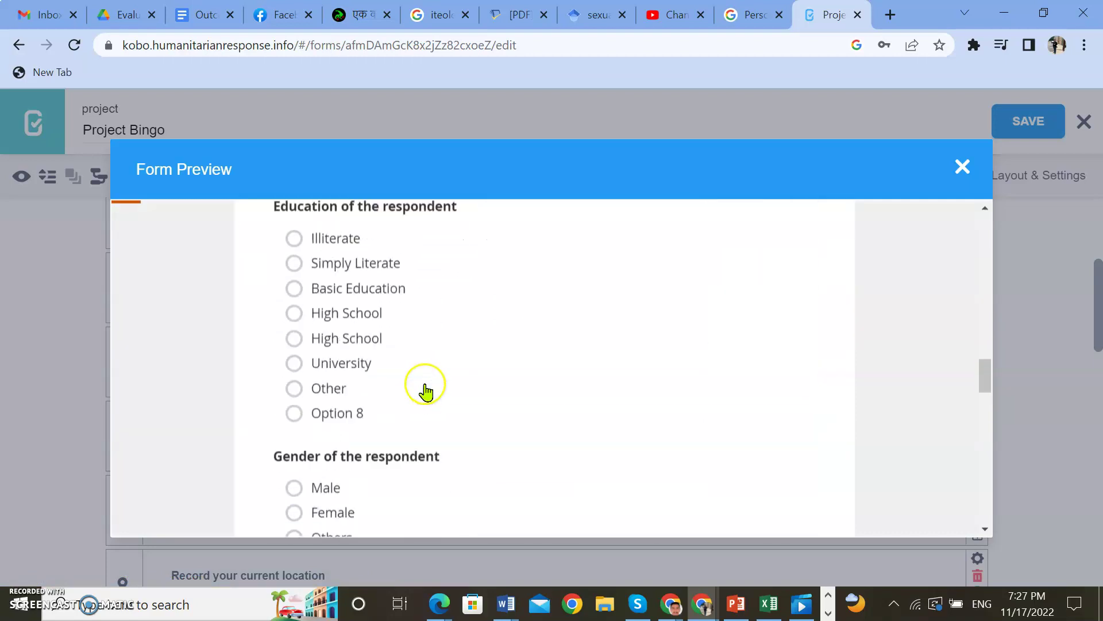
pyautogui.scroll(-6, 414, 402)
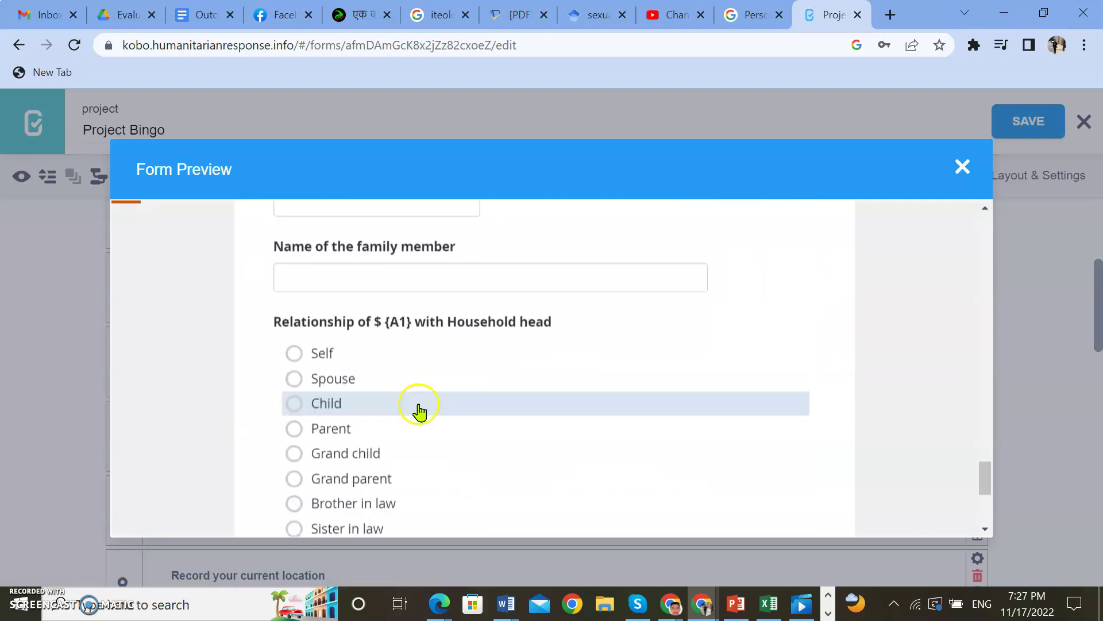
pyautogui.scroll(2, 419, 412)
pyautogui.click(343, 361)
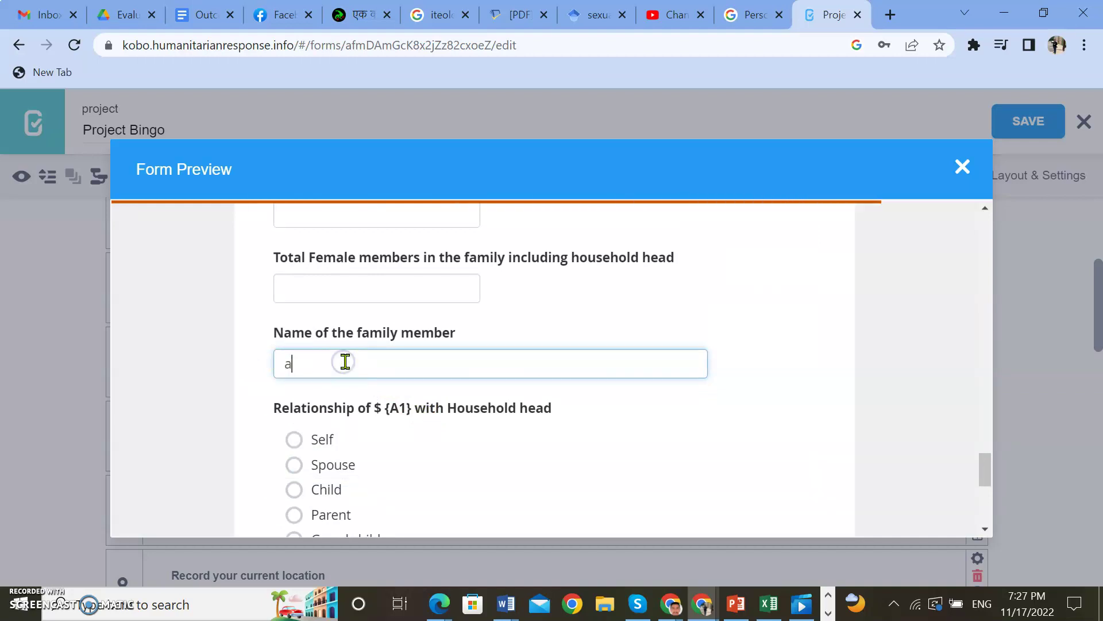
pyautogui.click(682, 437)
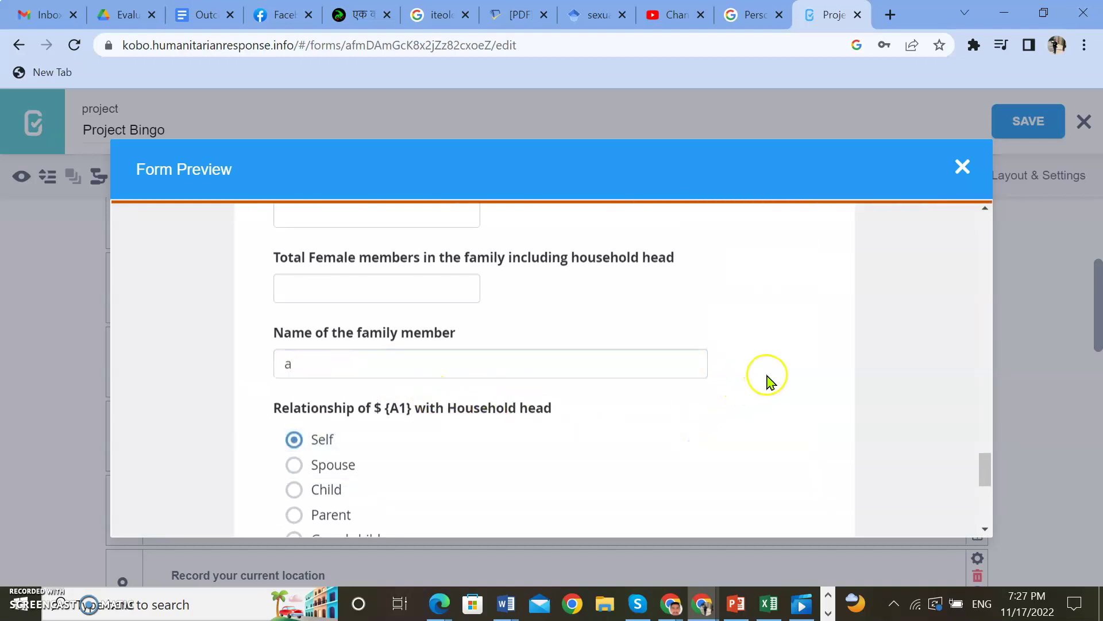
pyautogui.click(407, 372)
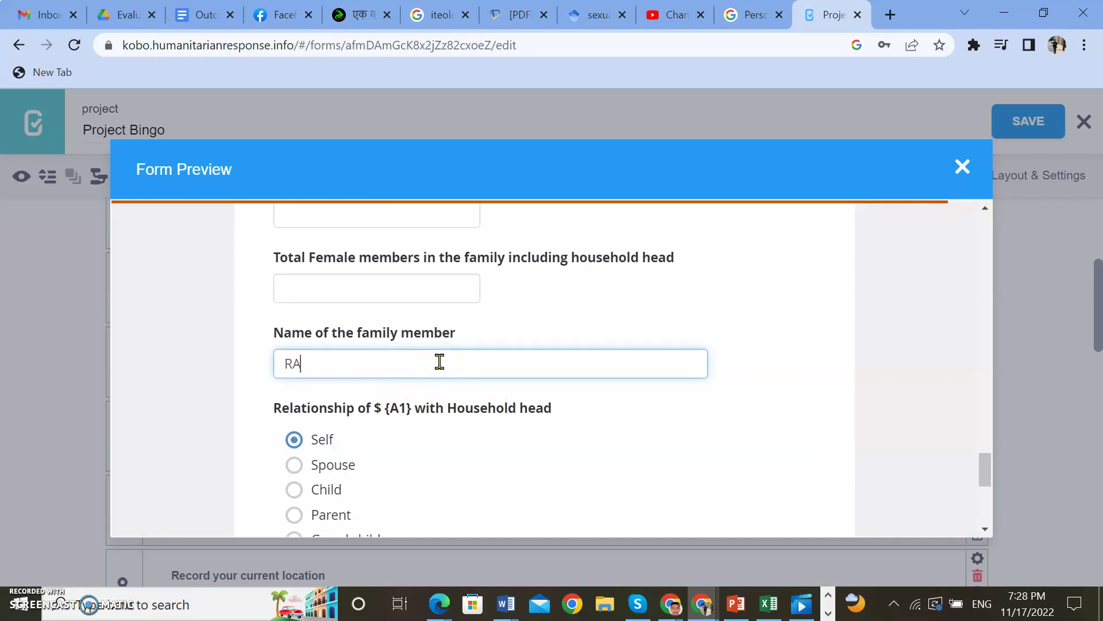
pyautogui.click(598, 400)
# Check the Relationship label, then close the Form Preview and return to the builder.
pyautogui.scroll(-5, 598, 424)
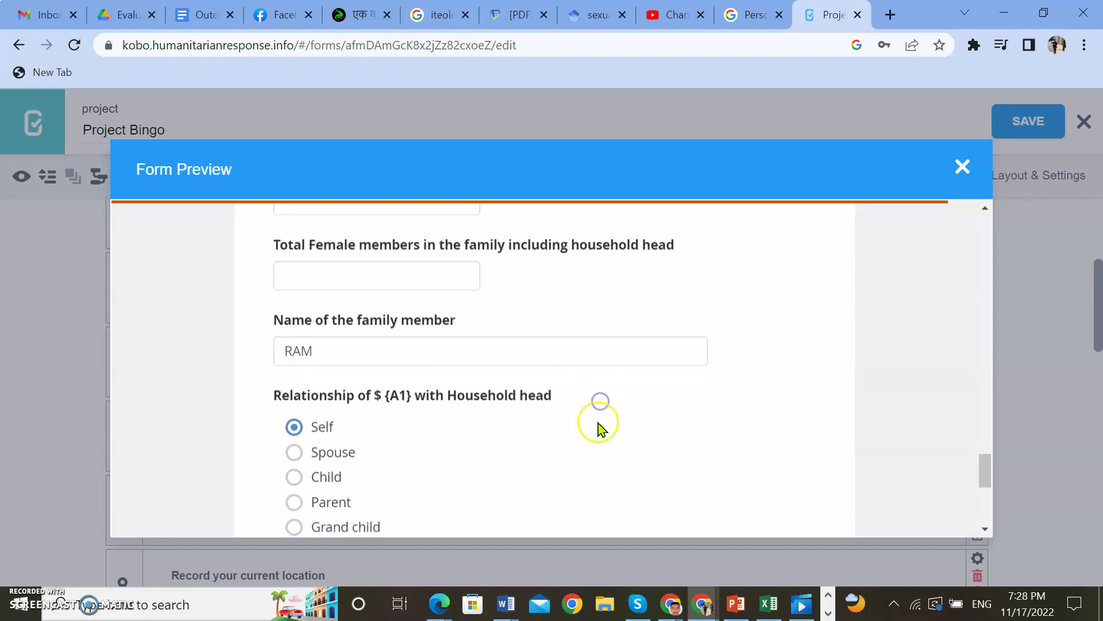
pyautogui.scroll(5, 386, 425)
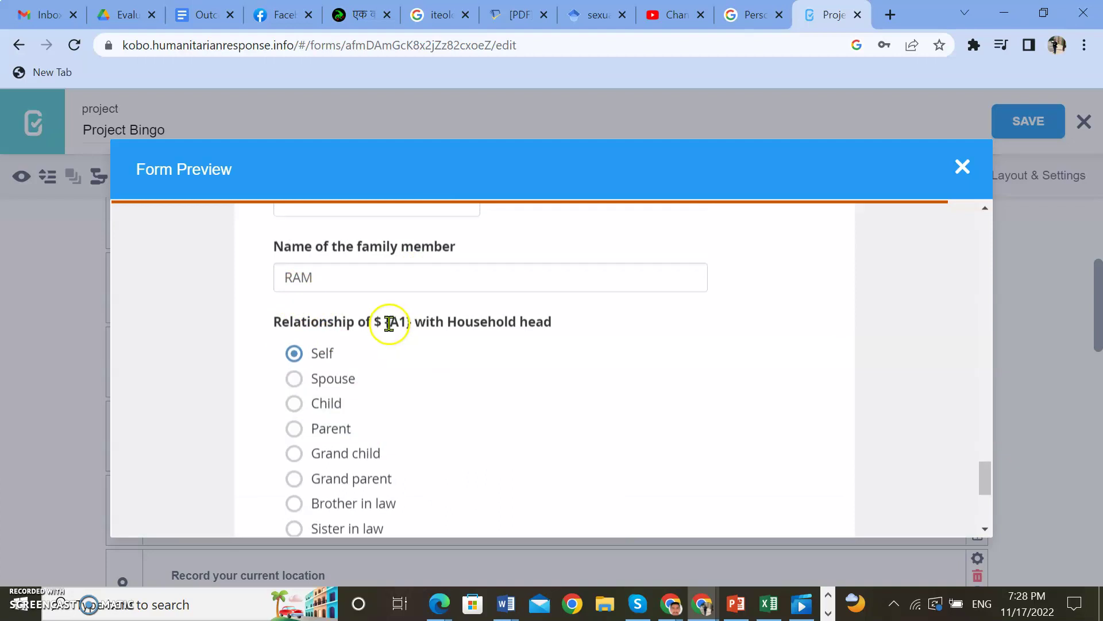
pyautogui.click(961, 167)
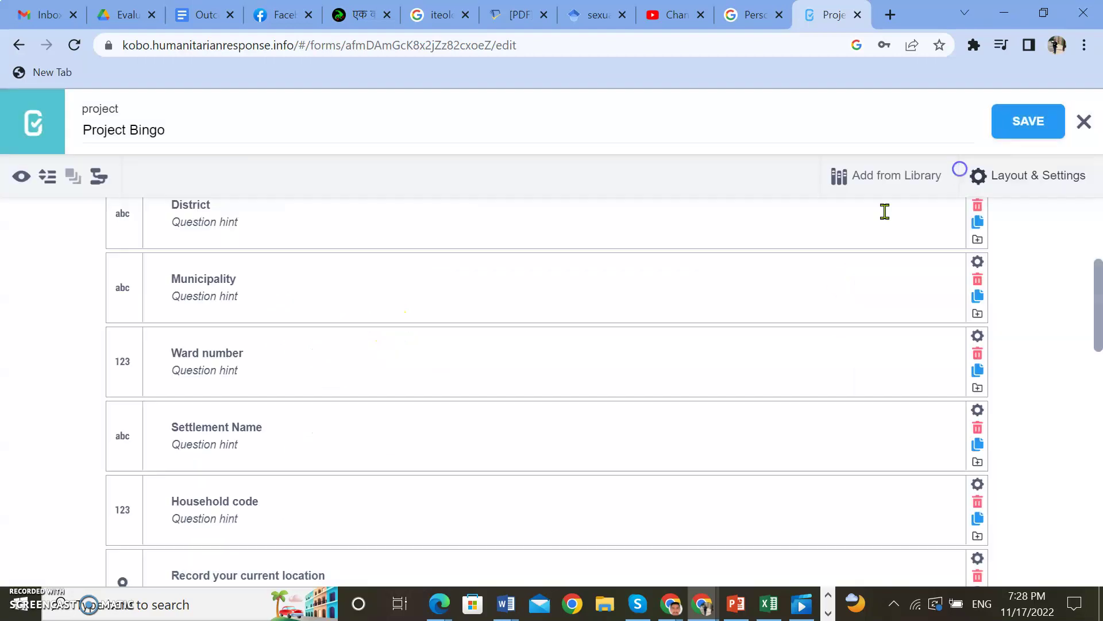
pyautogui.scroll(-3, 403, 441)
pyautogui.scroll(-12, 402, 442)
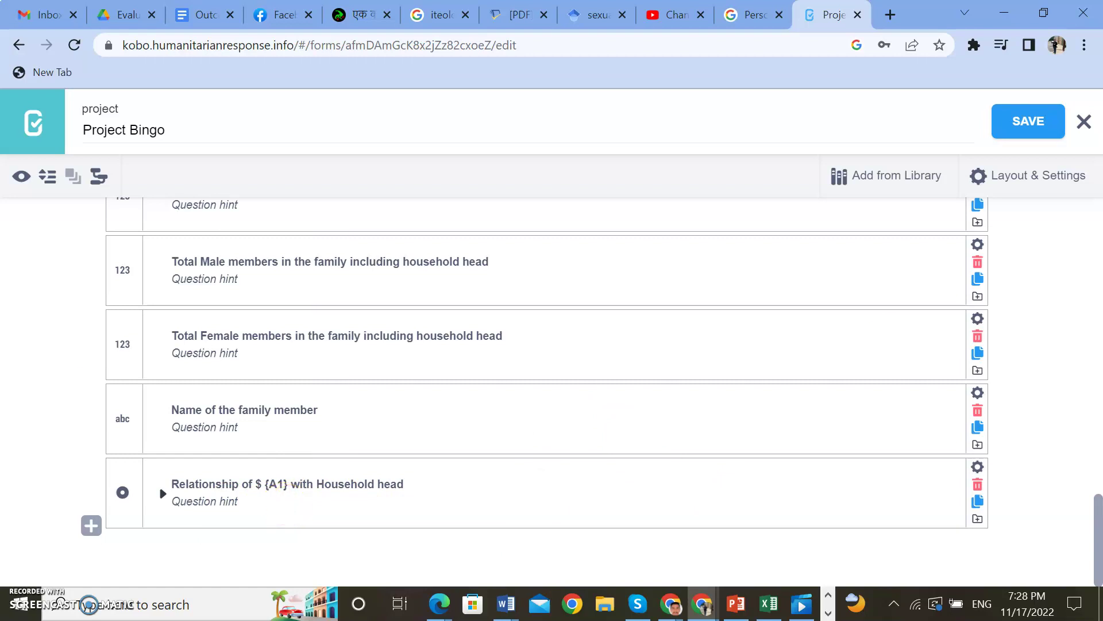
# Add a Number question labelled 'Age of ${A1}' after the Relationship question.
pyautogui.hotkey('alt', 'Tab')
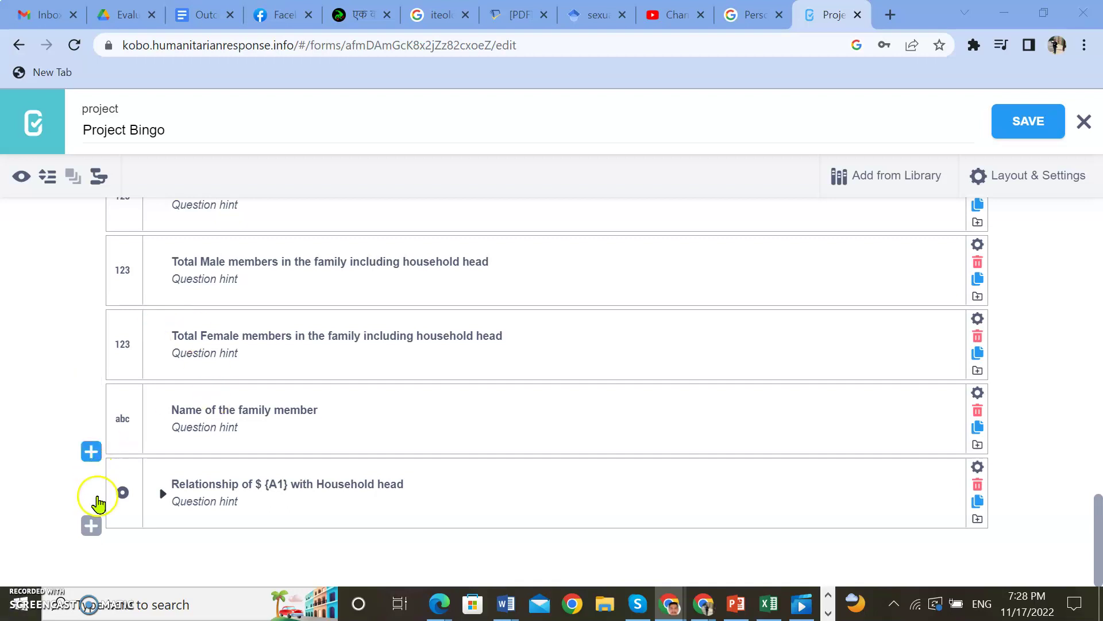
pyautogui.click(91, 526)
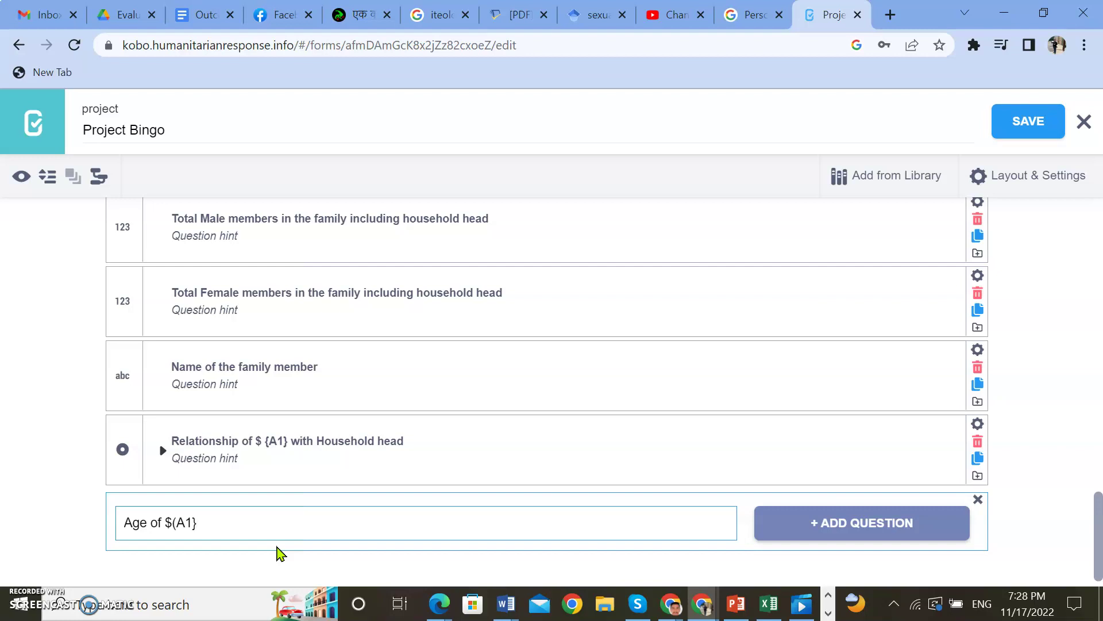
pyautogui.click(853, 534)
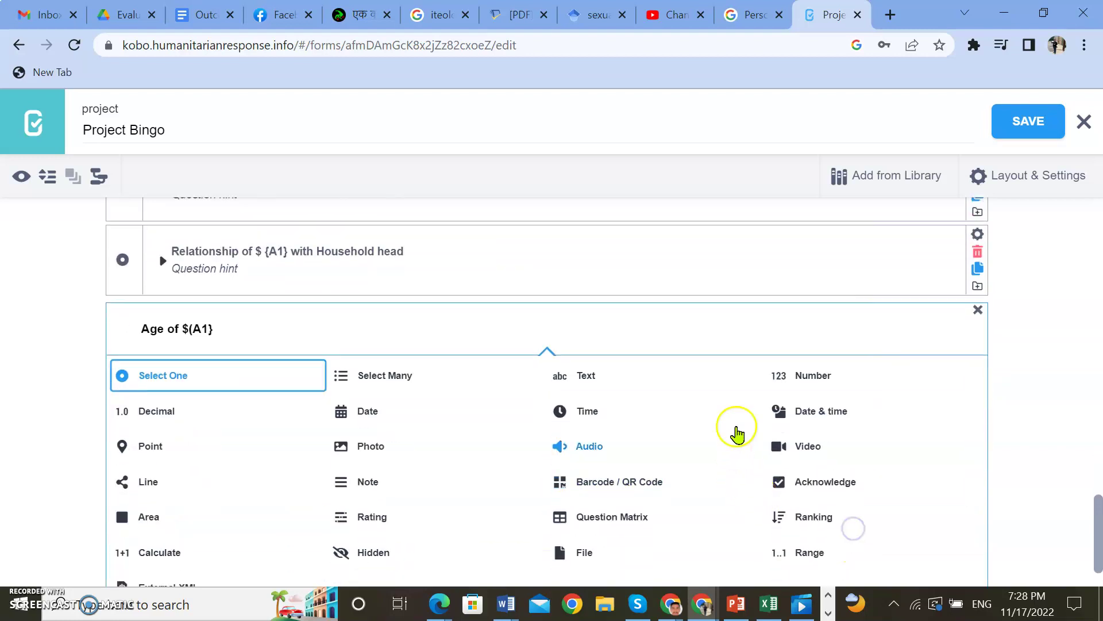
pyautogui.click(787, 382)
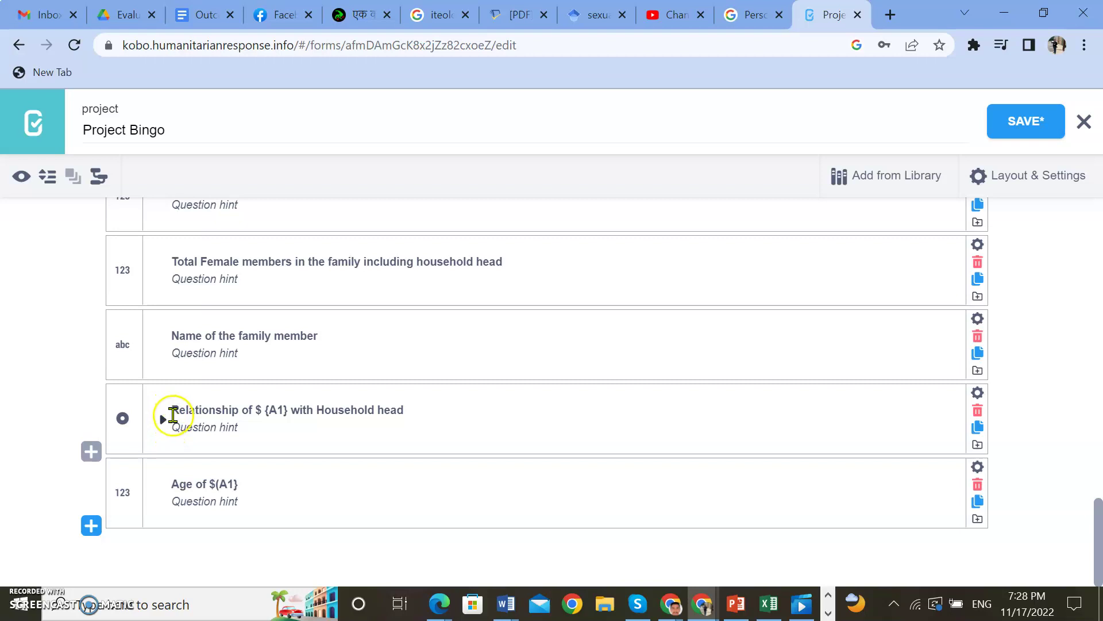
# Copy the Relationship label and paste it into a new Text question above the original.
pyautogui.click(173, 414)
pyautogui.moveTo(167, 409); pyautogui.dragTo(463, 412)
pyautogui.hotkey('ctrl', 'c')
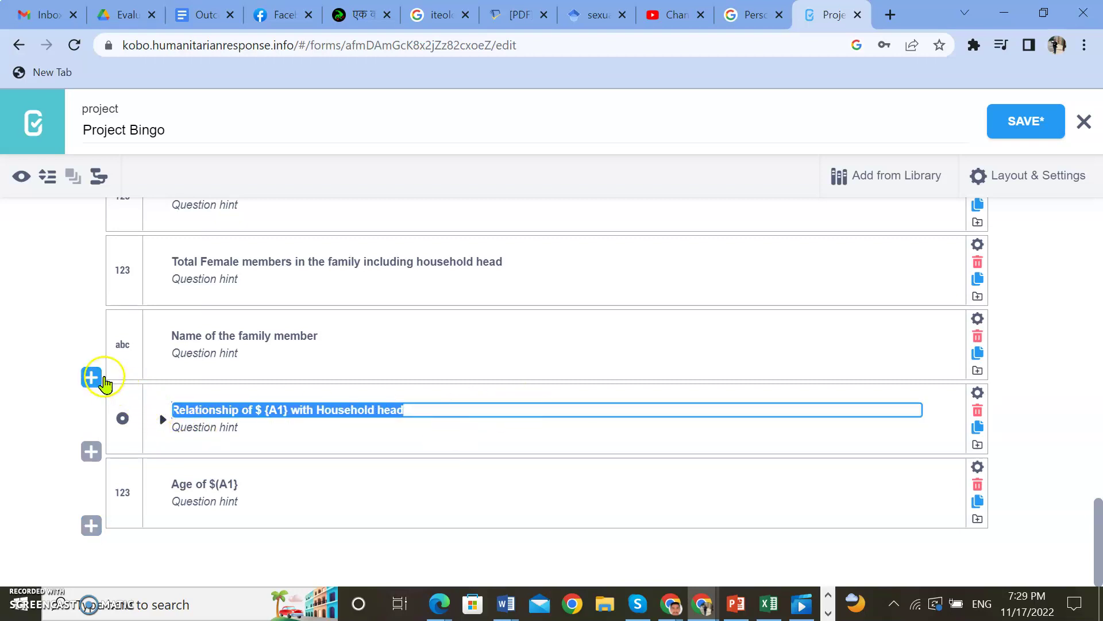
pyautogui.click(103, 379)
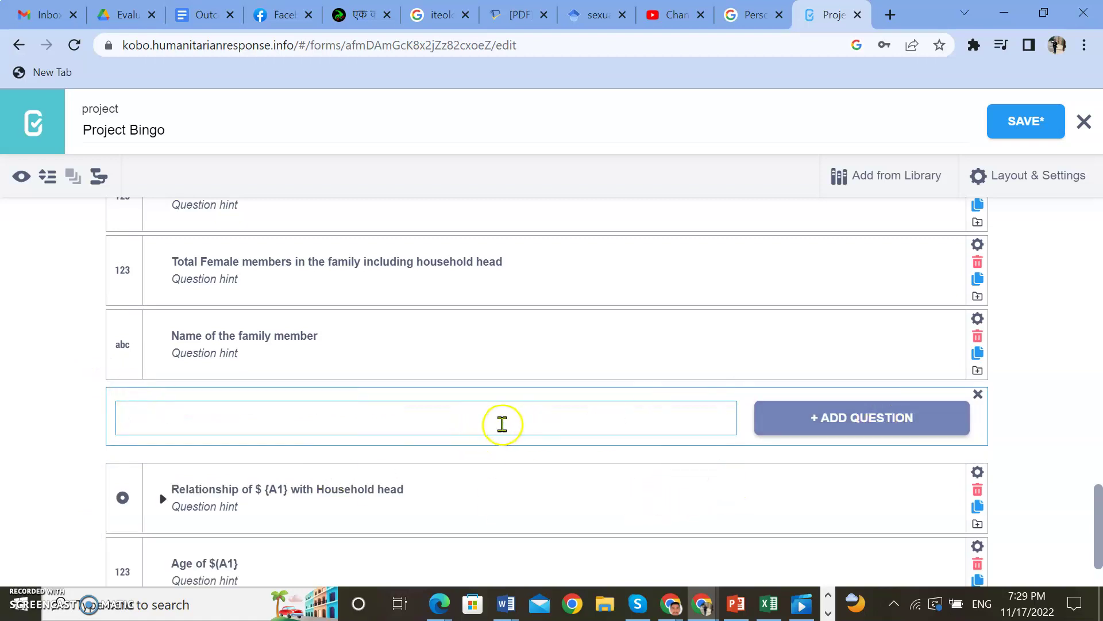
pyautogui.click(502, 425)
pyautogui.hotkey('ctrl', 'v')
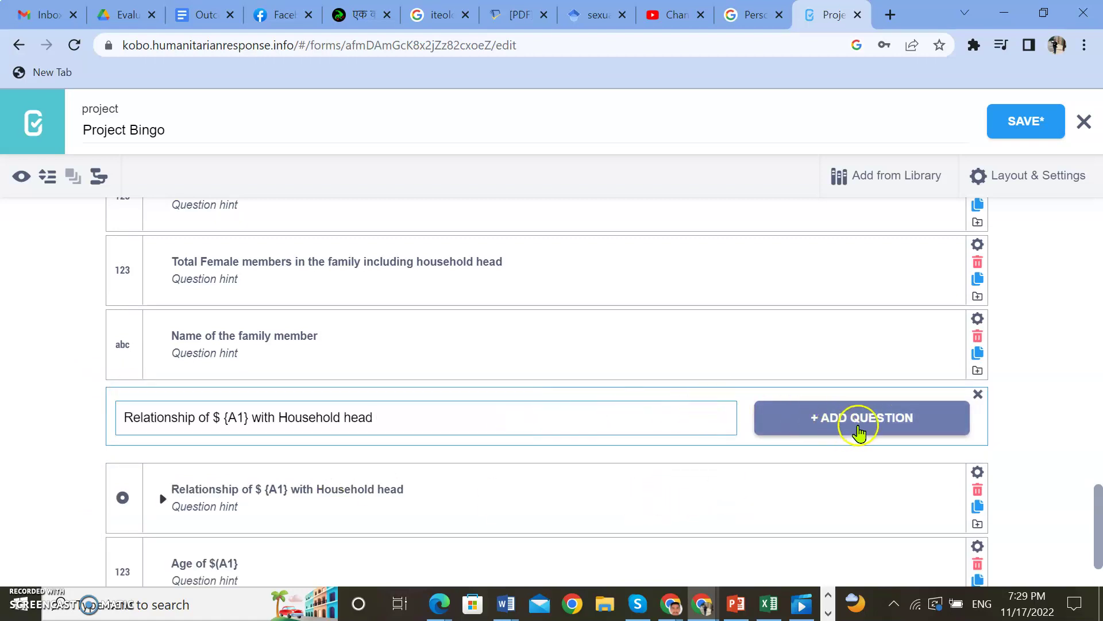
pyautogui.click(859, 432)
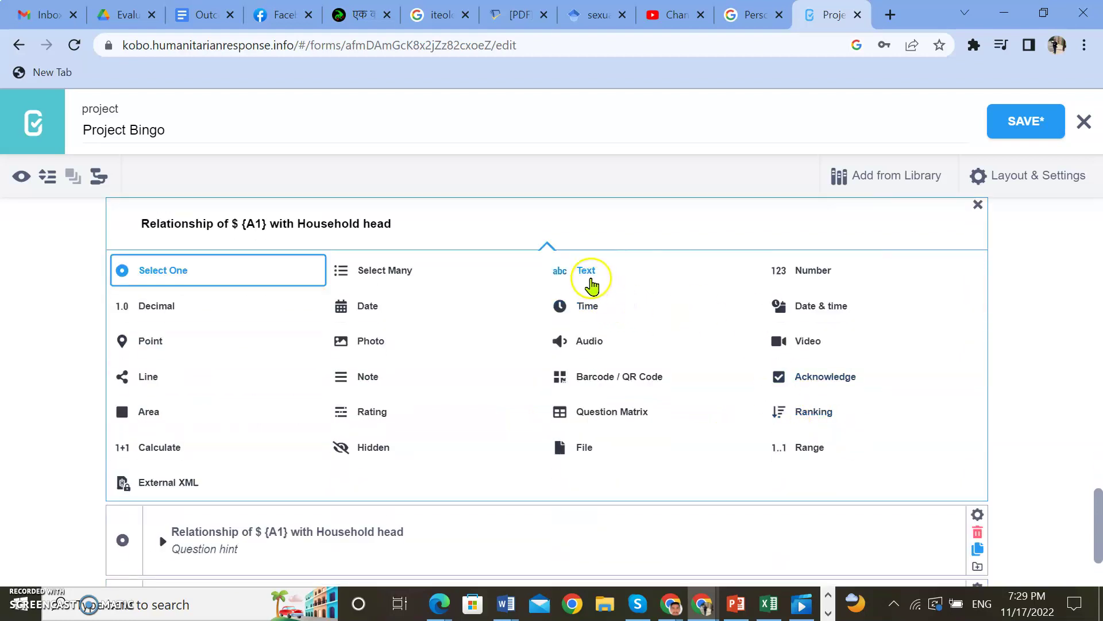
pyautogui.click(591, 285)
# Open and close the settings of the Select One Relationship question.
pyautogui.scroll(-1, 512, 412)
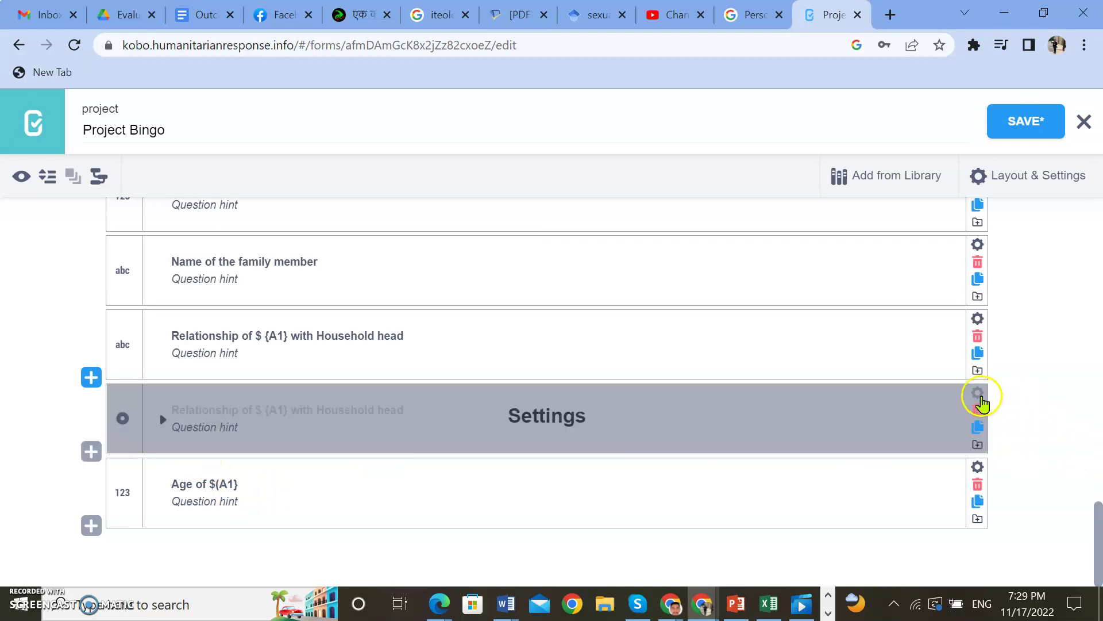
pyautogui.click(979, 395)
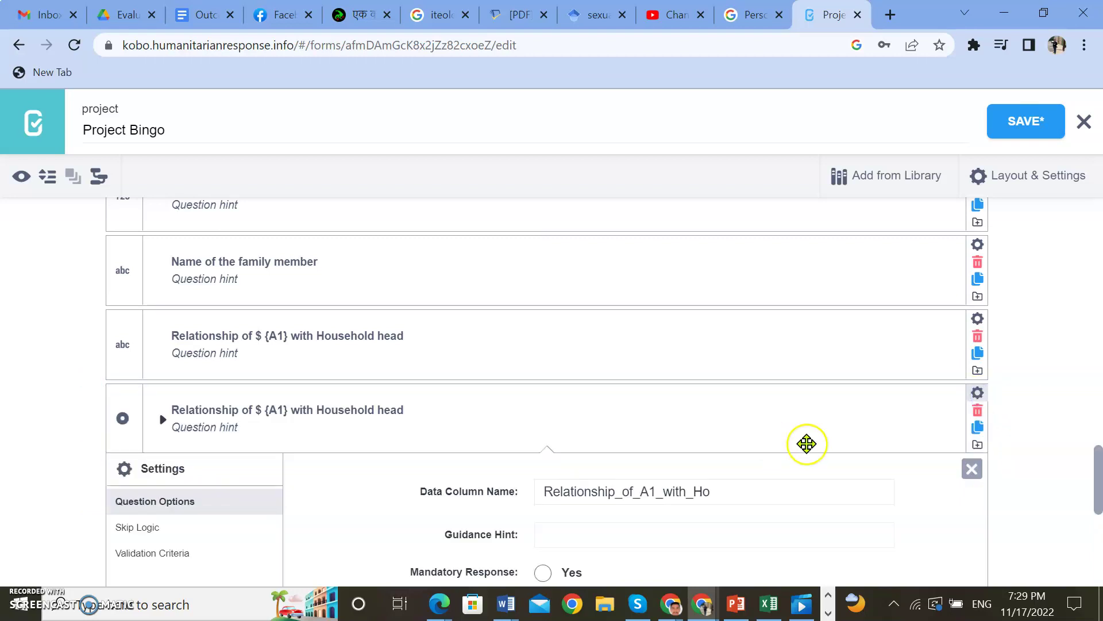
pyautogui.scroll(-1, 562, 391)
pyautogui.click(972, 380)
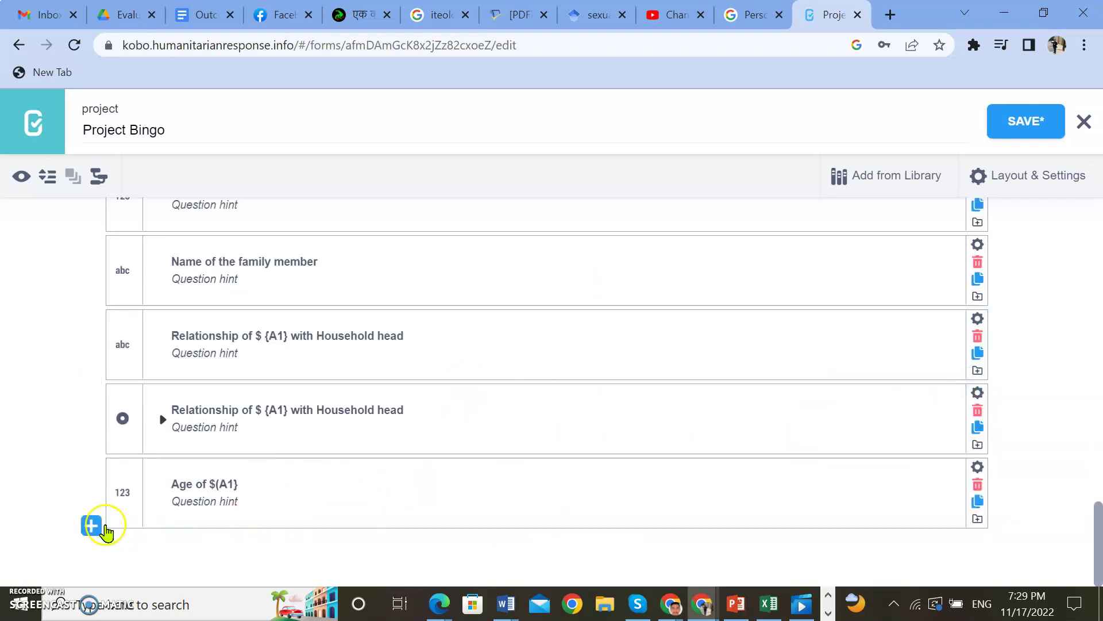
# Enter 'Education of ${A1}' in a new question at the form's end, capitalising the A.
pyautogui.click(91, 525)
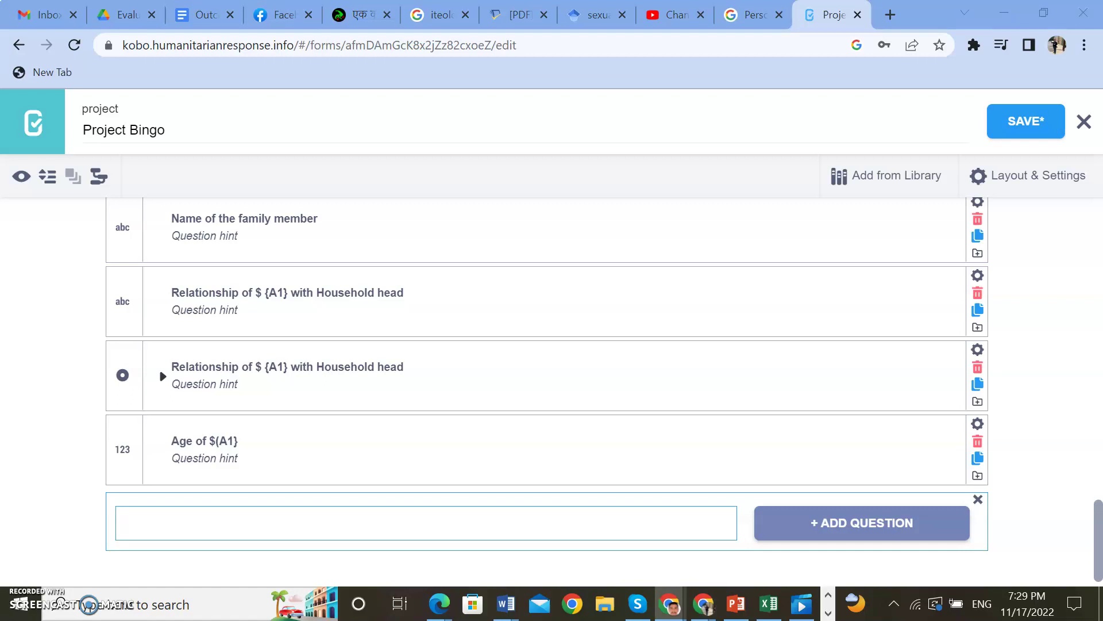
pyautogui.click(521, 521)
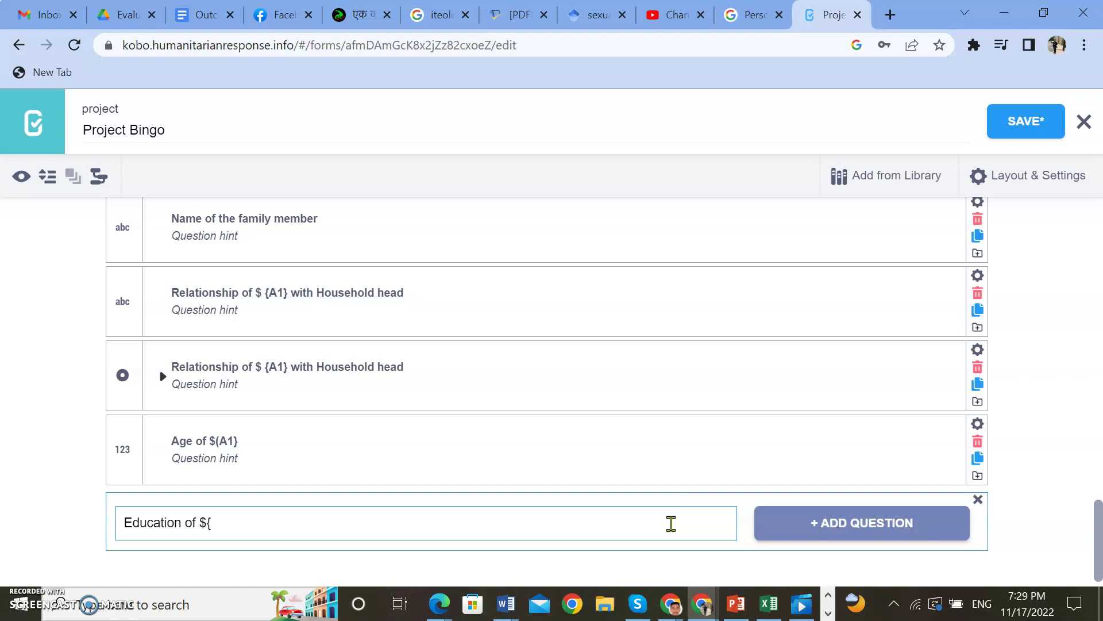
pyautogui.press('BackSpace')
pyautogui.write('A')
pyautogui.click(678, 520)
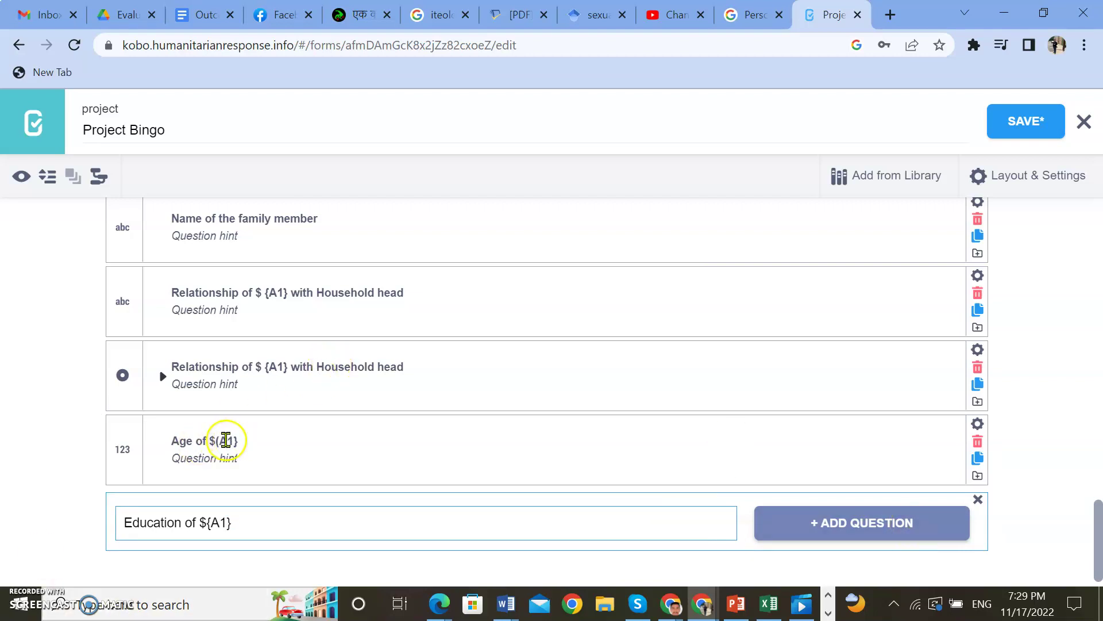
pyautogui.click(220, 441)
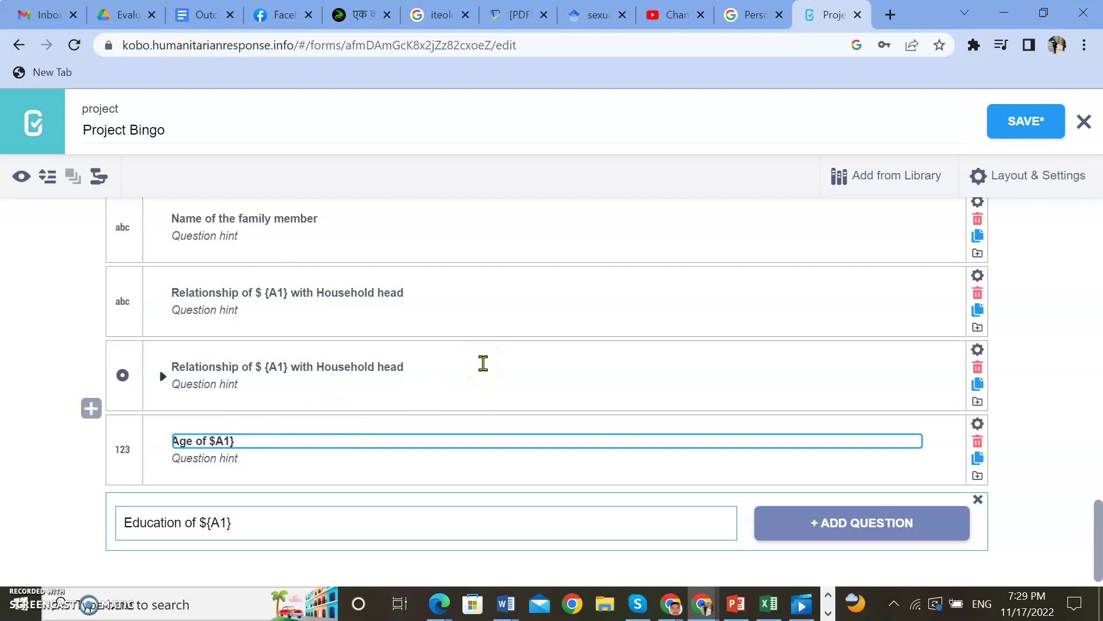
pyautogui.click(411, 529)
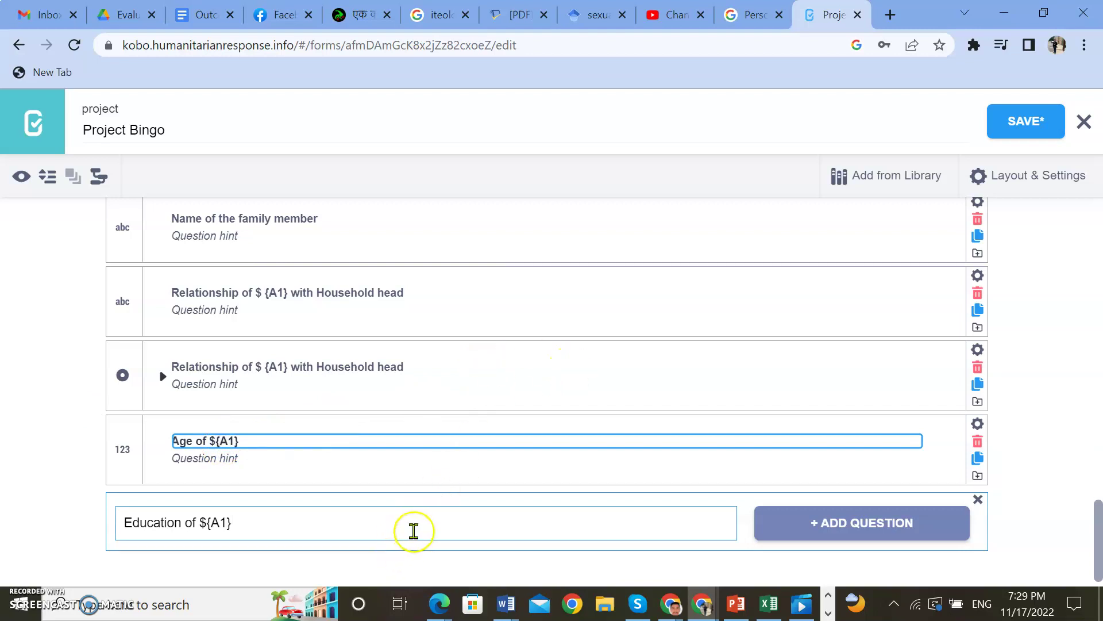
pyautogui.scroll(-1, 413, 528)
pyautogui.click(354, 511)
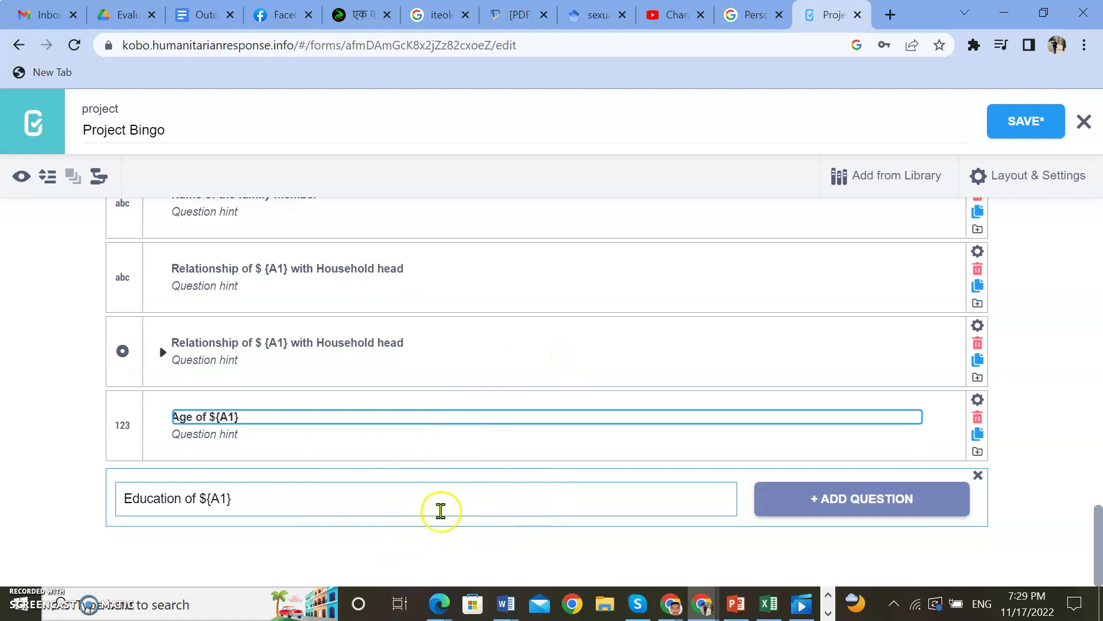
pyautogui.click(570, 508)
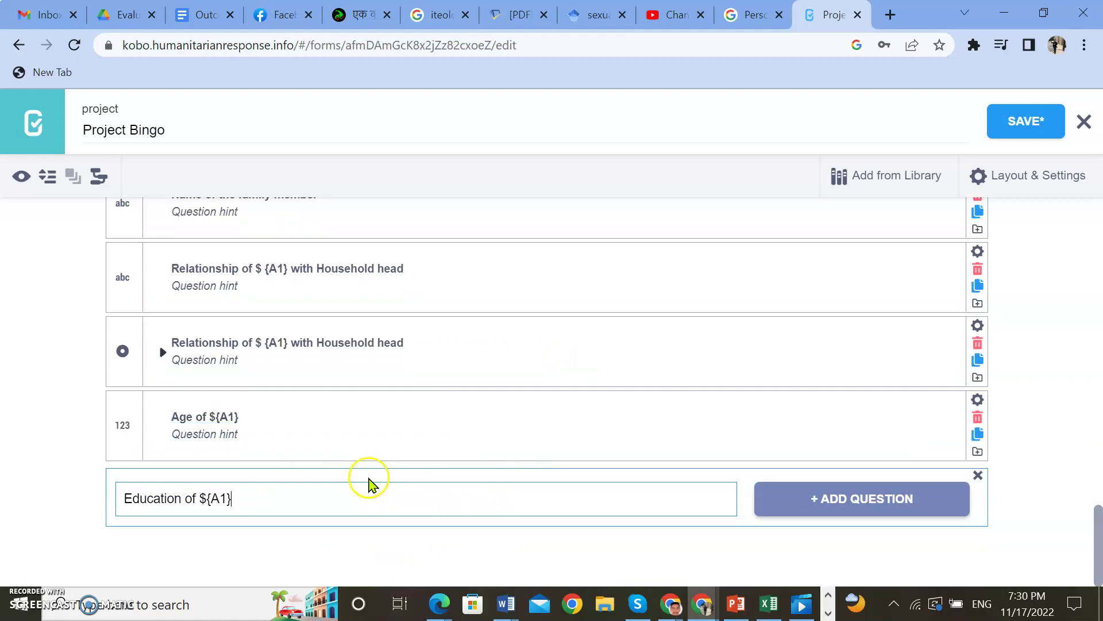
# Add Education of ${A1} as a Select One question with choices Illiterate and Simply Literate.
pyautogui.click(864, 498)
pyautogui.scroll(-3, 384, 424)
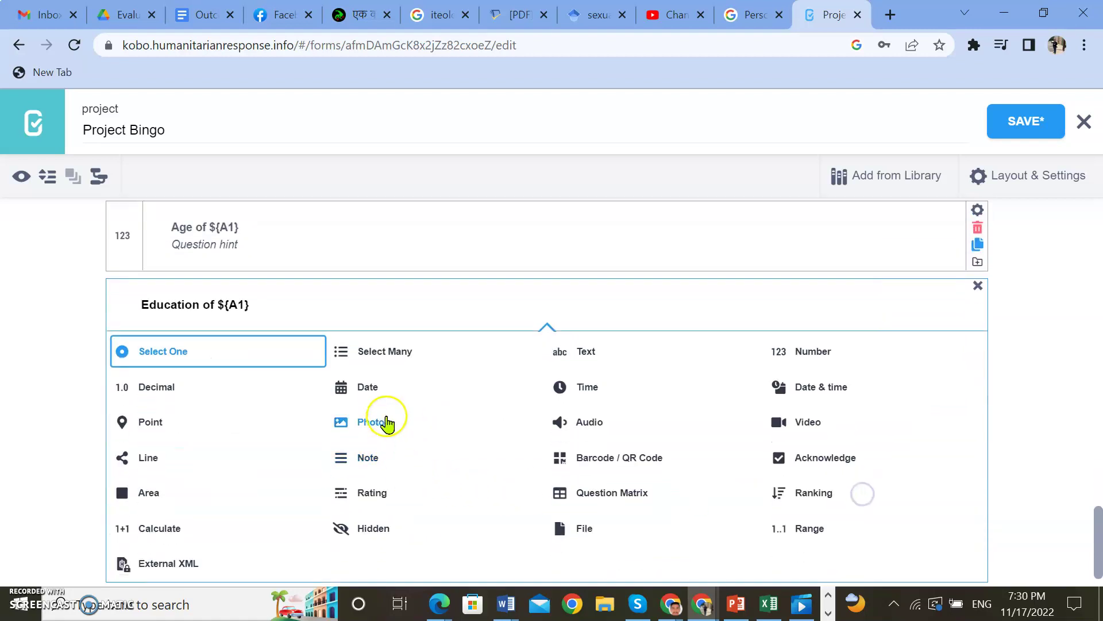
pyautogui.click(217, 361)
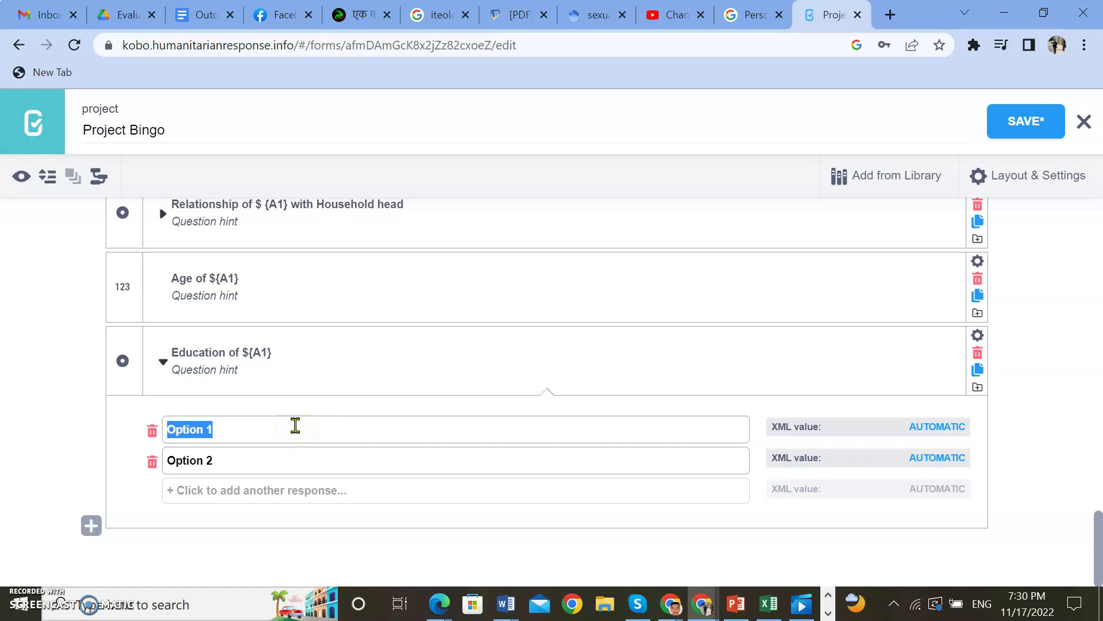
pyautogui.write('Illiterate')
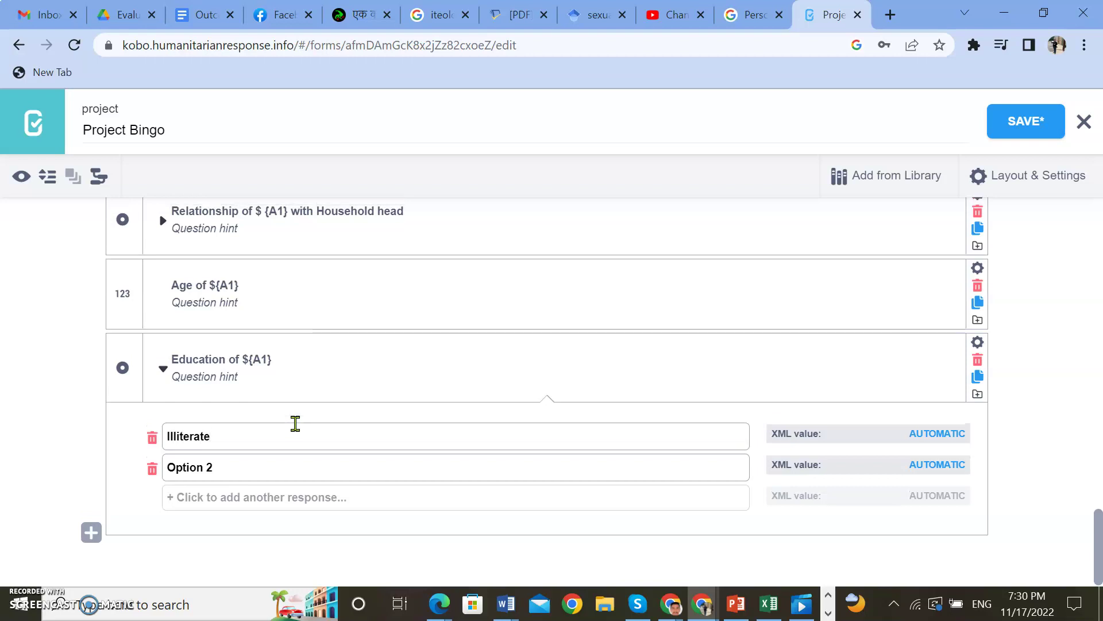
pyautogui.scroll(1, 270, 517)
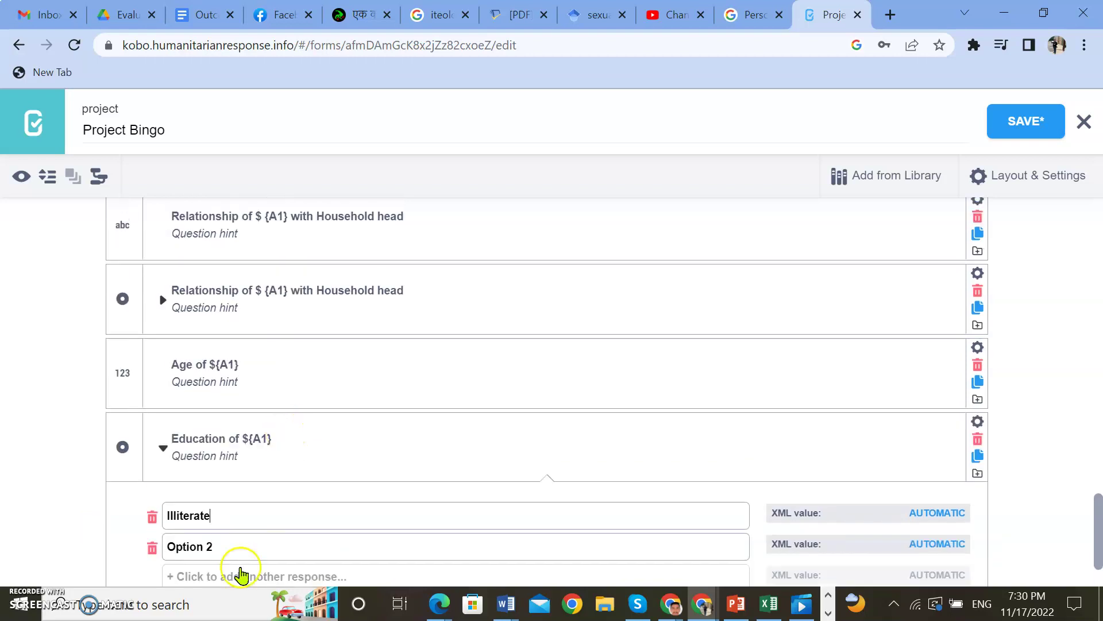
pyautogui.scroll(-1, 243, 551)
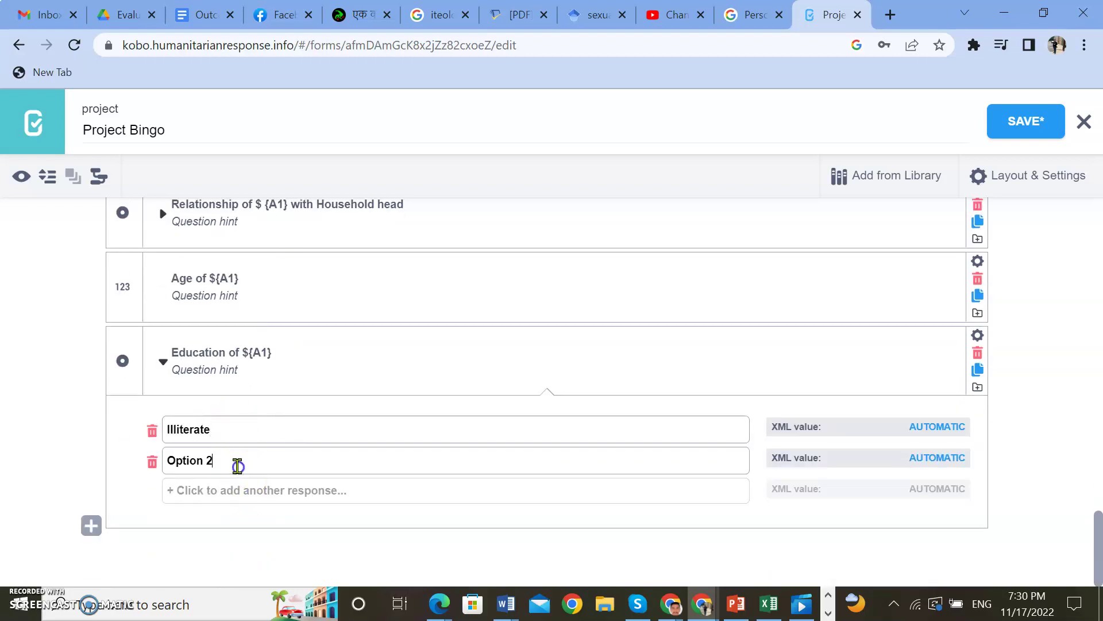
pyautogui.click(237, 464)
pyautogui.click(247, 459)
pyautogui.tripleClick(243, 459)
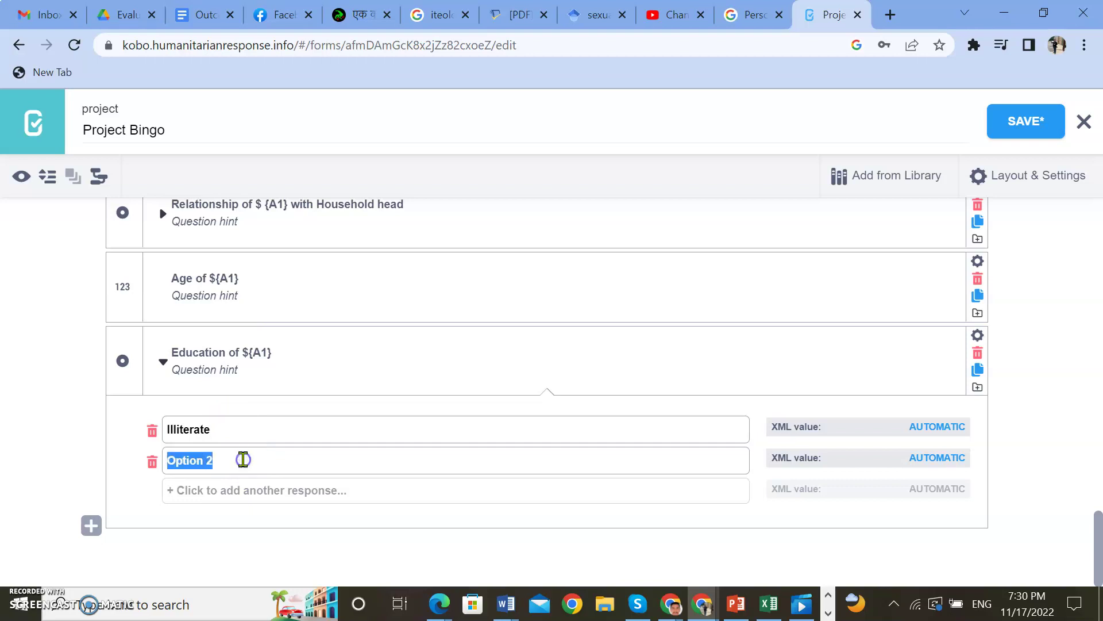
pyautogui.write('Simply Literate')
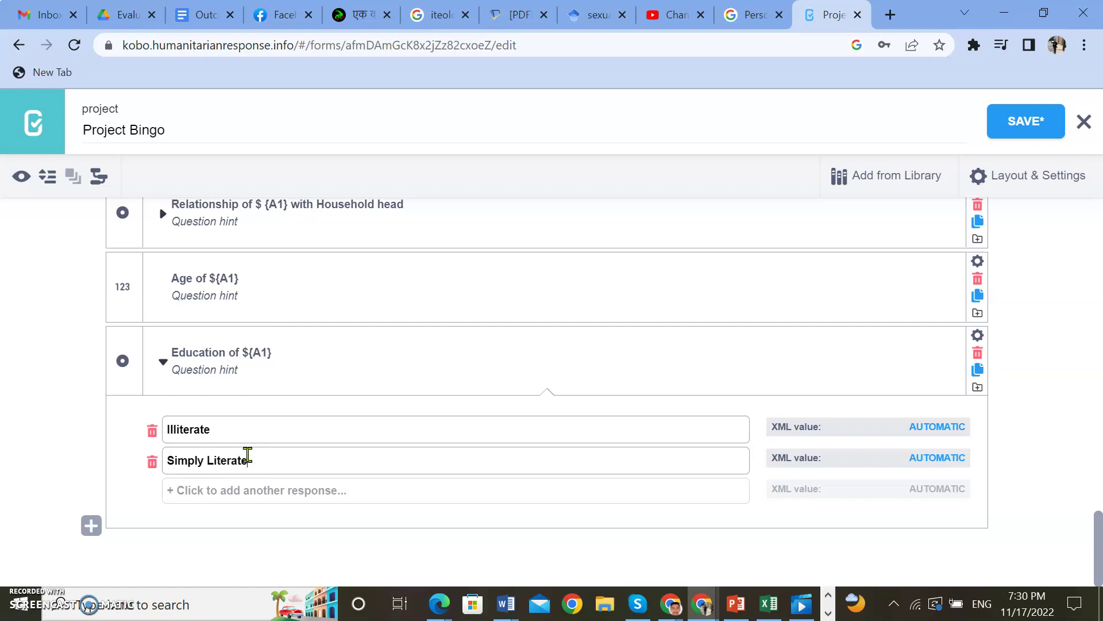
# Add the Basic Education and High School choices, fixing typos.
pyautogui.click(272, 490)
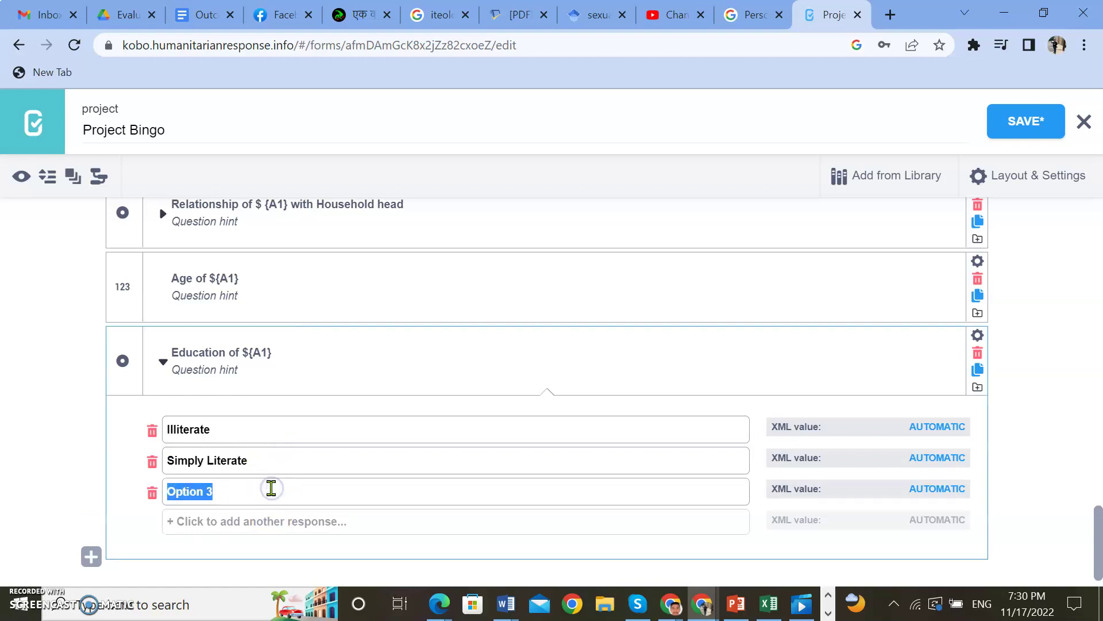
pyautogui.write('Basic E')
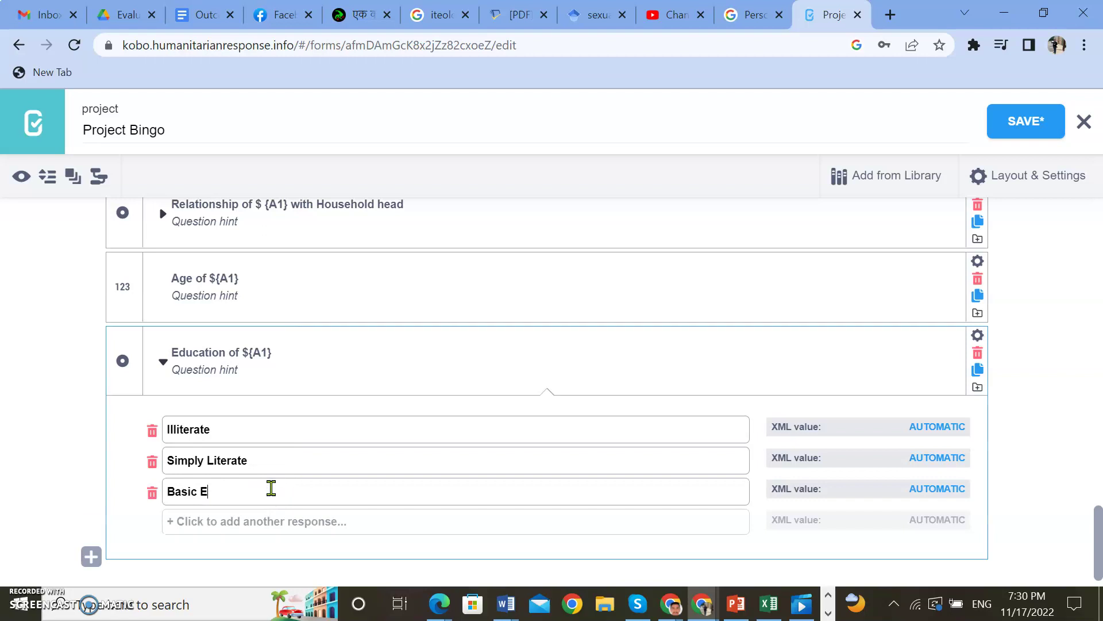
pyautogui.write('ducation')
pyautogui.click(268, 524)
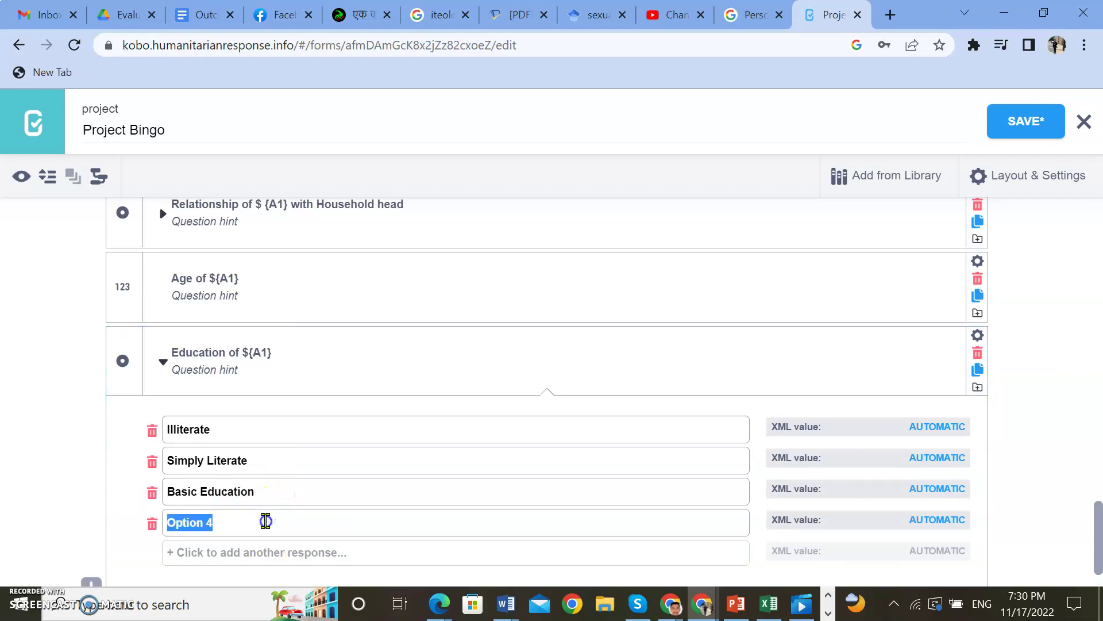
pyautogui.write('Sh')
pyautogui.press('BackSpace')
pyautogui.press('BackSpace')
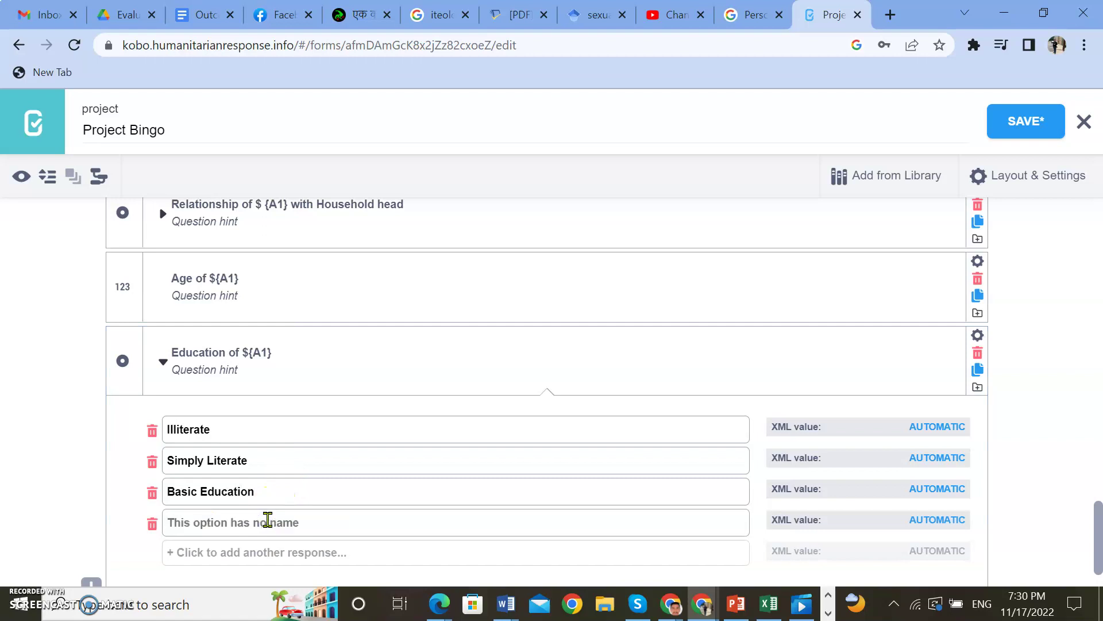
pyautogui.write('High School')
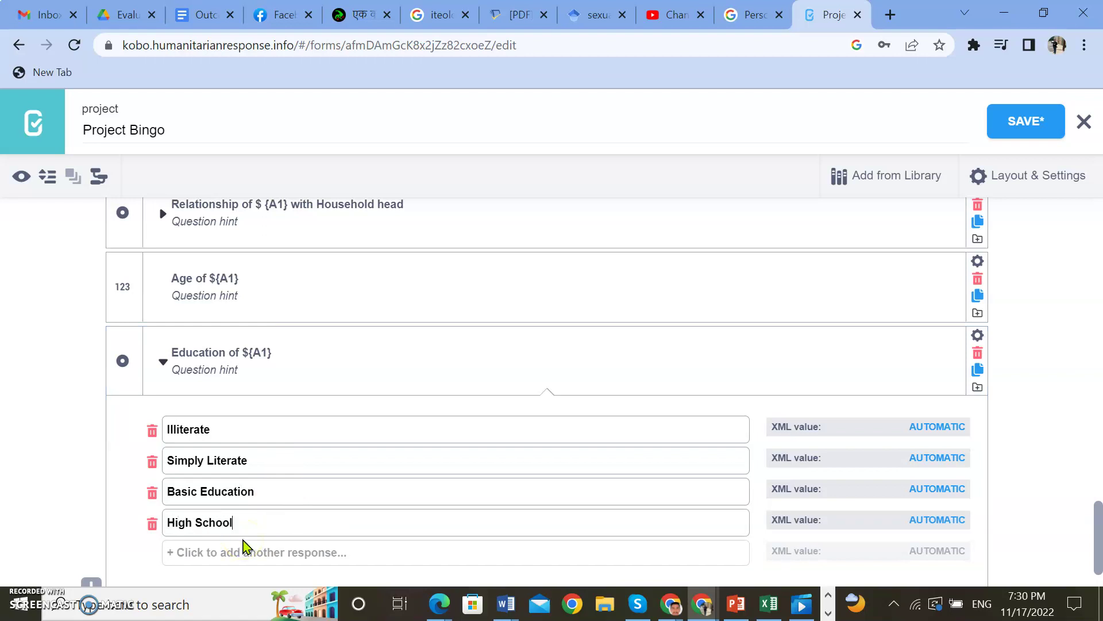
# Add the University and Other choices.
pyautogui.scroll(-1, 245, 548)
pyautogui.click(253, 495)
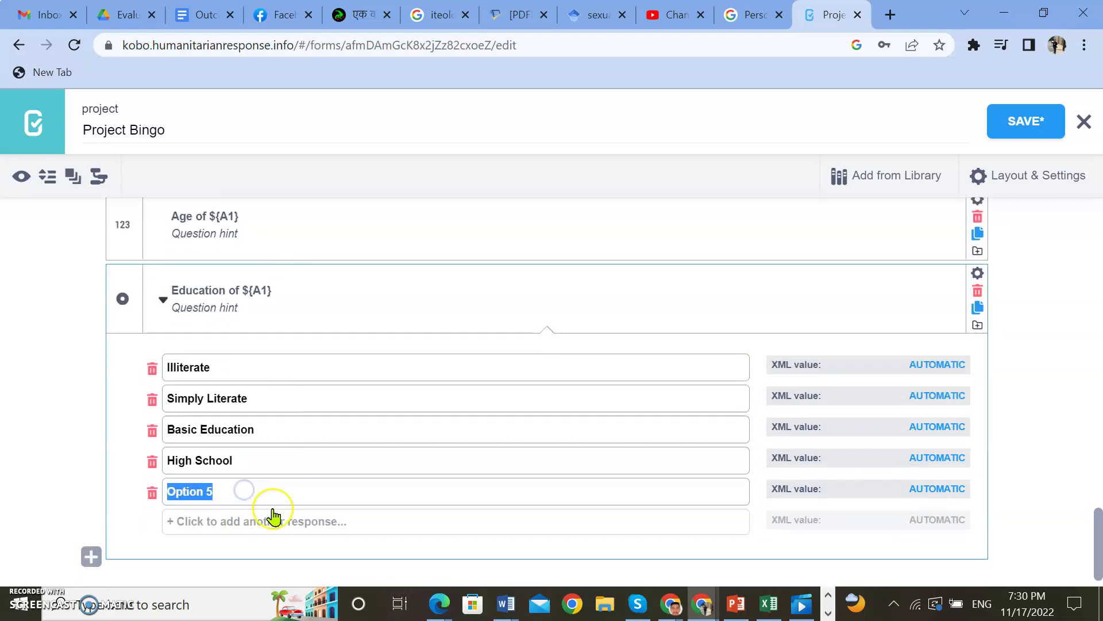
pyautogui.write('S')
pyautogui.press('BackSpace')
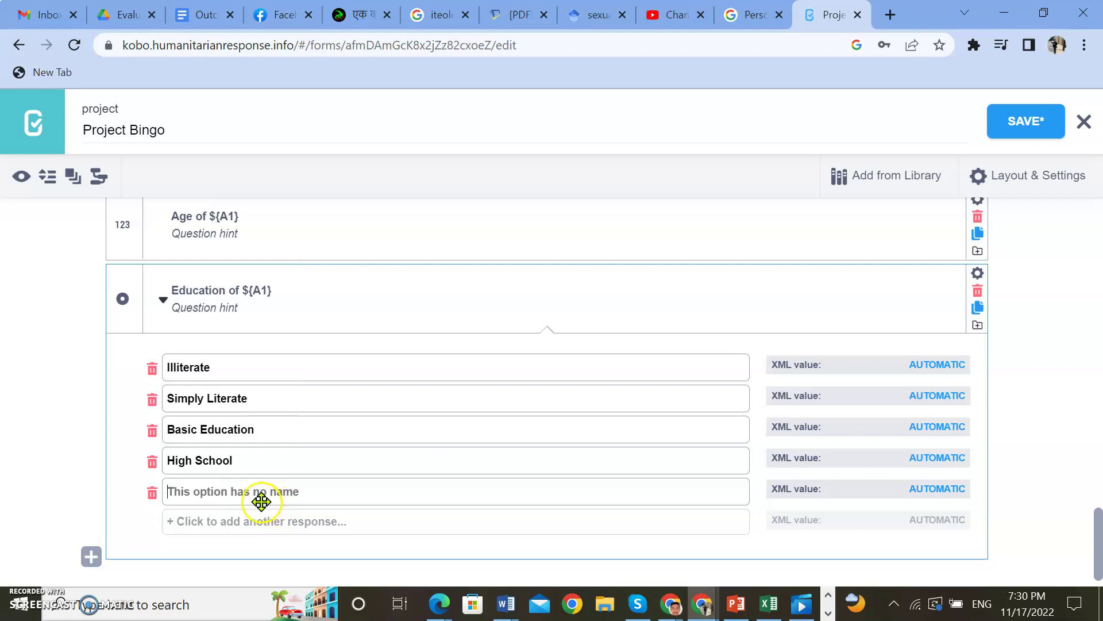
pyautogui.write('University')
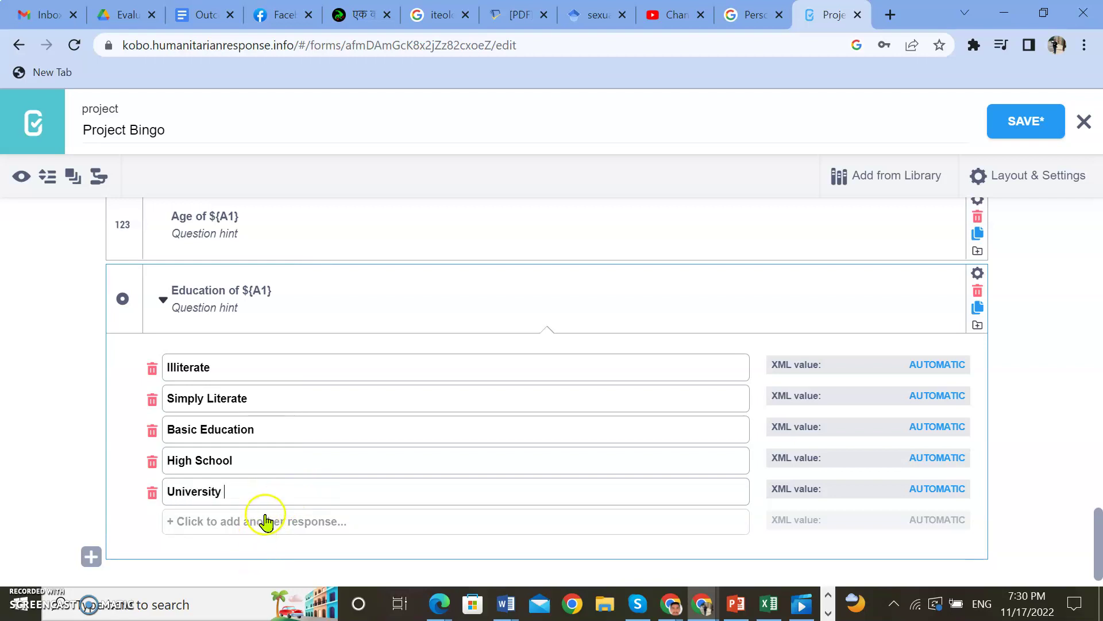
pyautogui.click(266, 520)
pyautogui.write('Other')
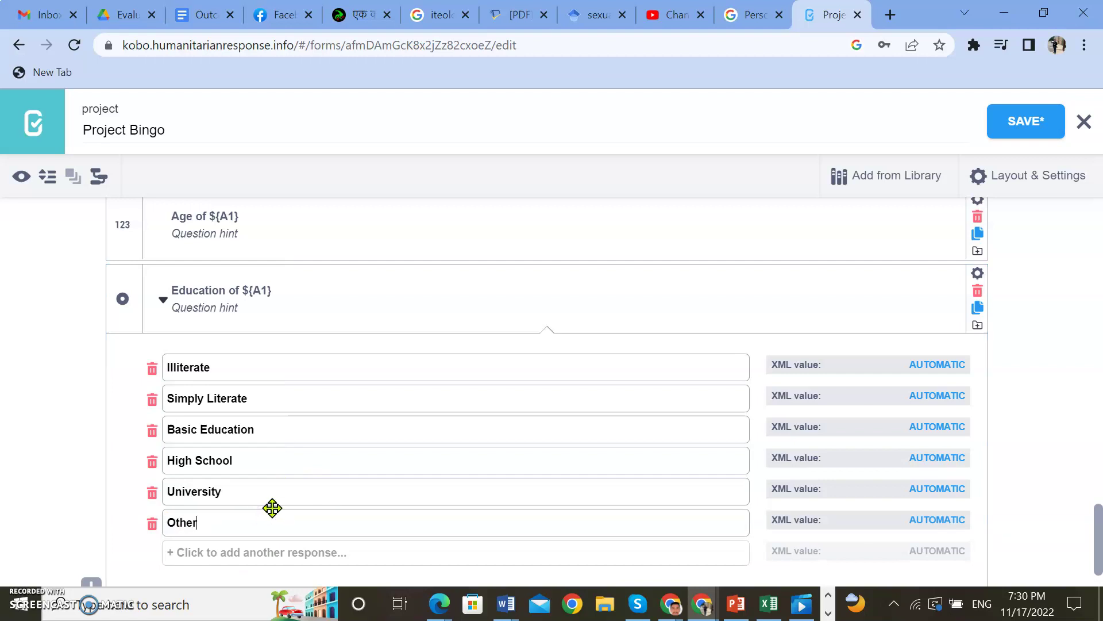
# Set the choices' XML values to 1, 2, 3, 4, 5 and 88 for Other.
pyautogui.click(915, 361)
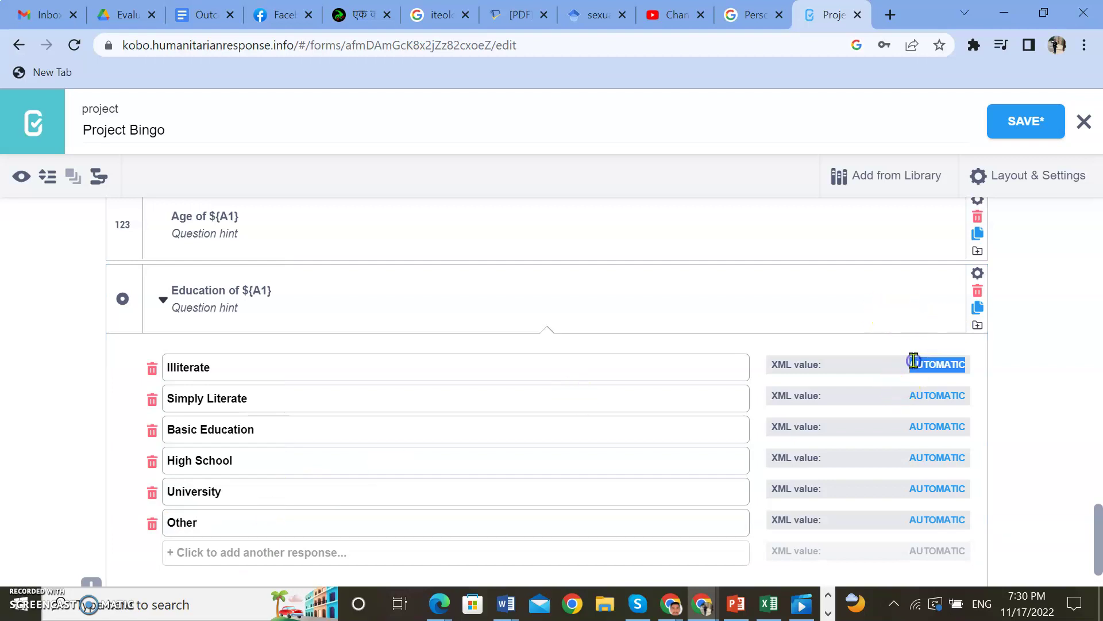
pyautogui.write('1')
pyautogui.click(957, 396)
pyautogui.write('2')
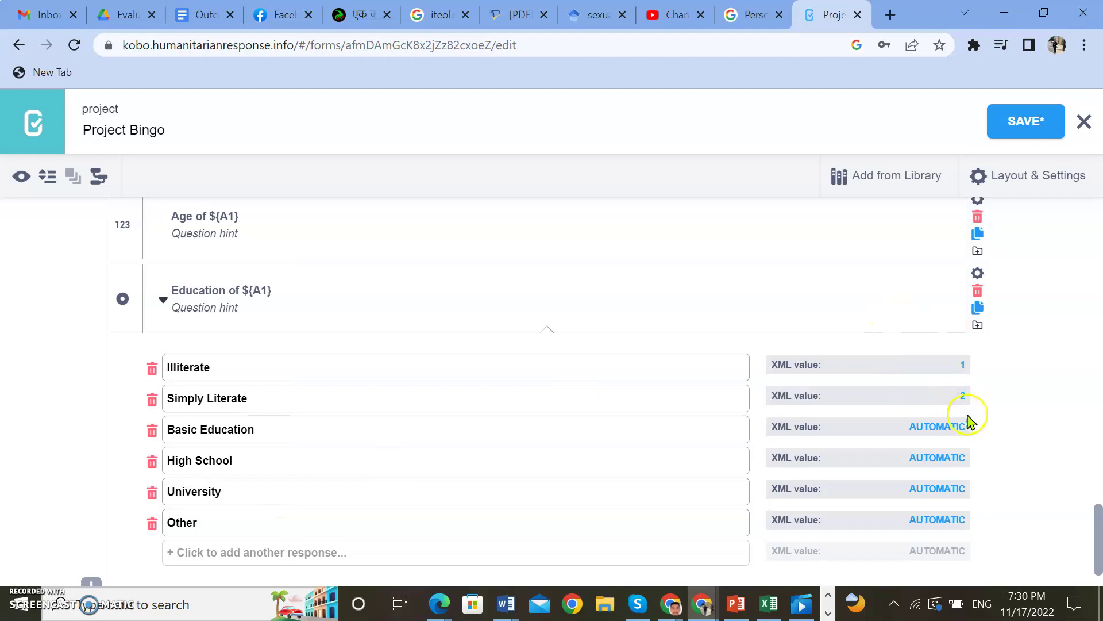
pyautogui.click(956, 425)
pyautogui.write('3')
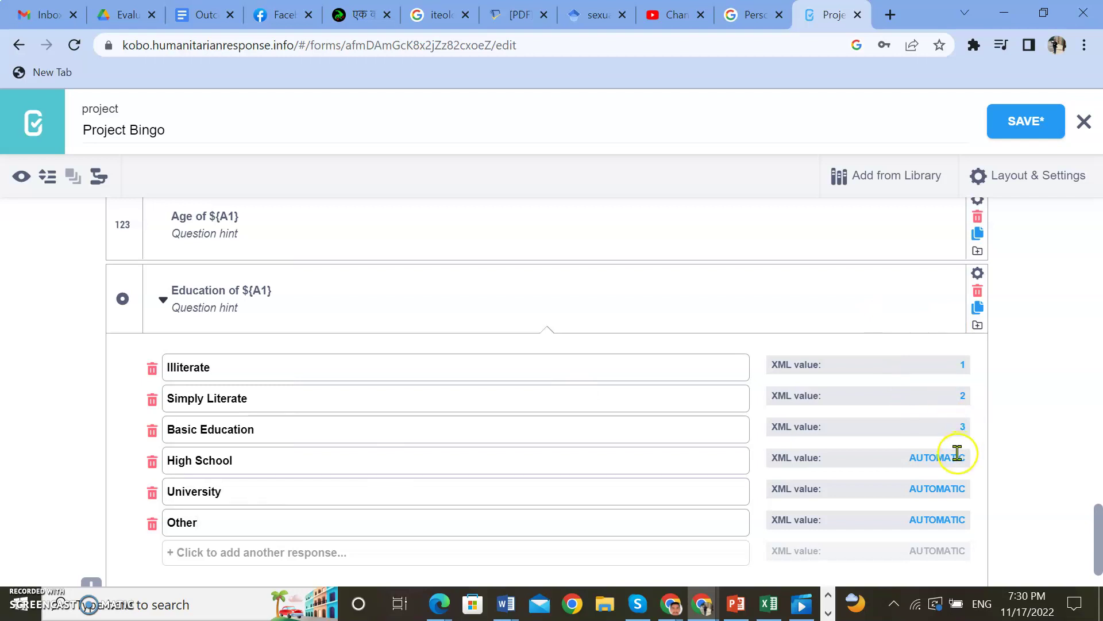
pyautogui.click(956, 454)
pyautogui.write('4')
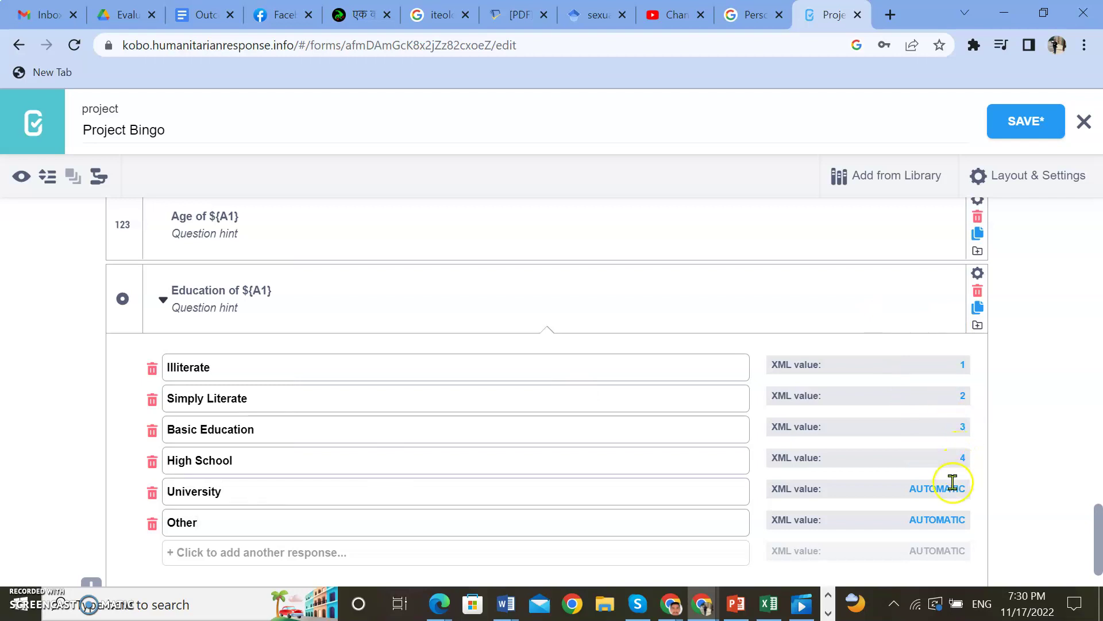
pyautogui.click(953, 483)
pyautogui.write('55')
pyautogui.click(954, 520)
pyautogui.write('88')
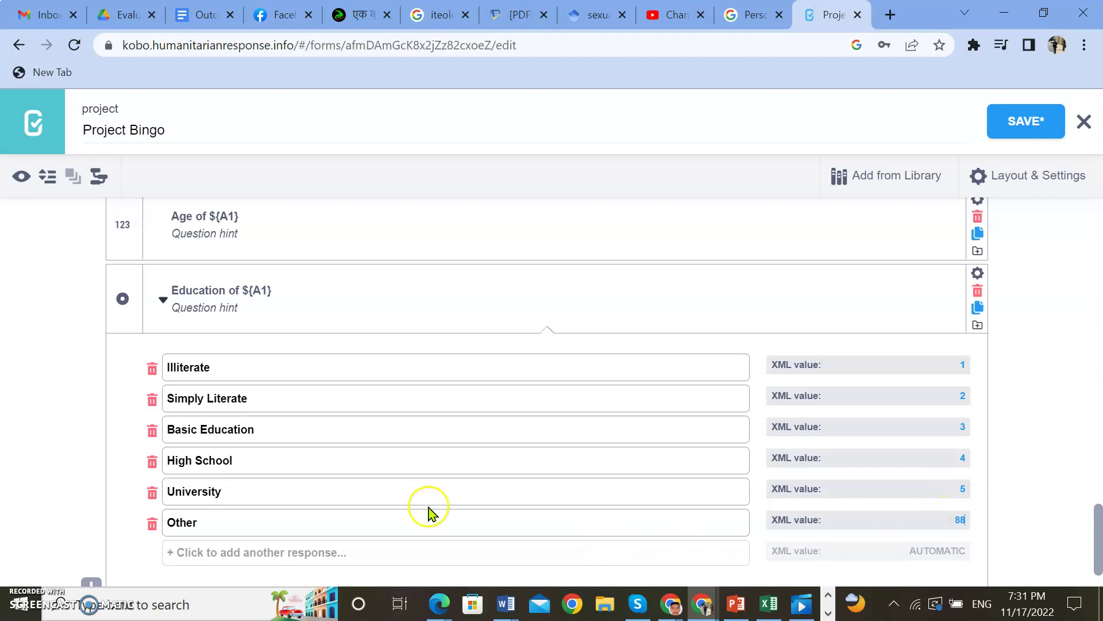
pyautogui.scroll(-1, 428, 511)
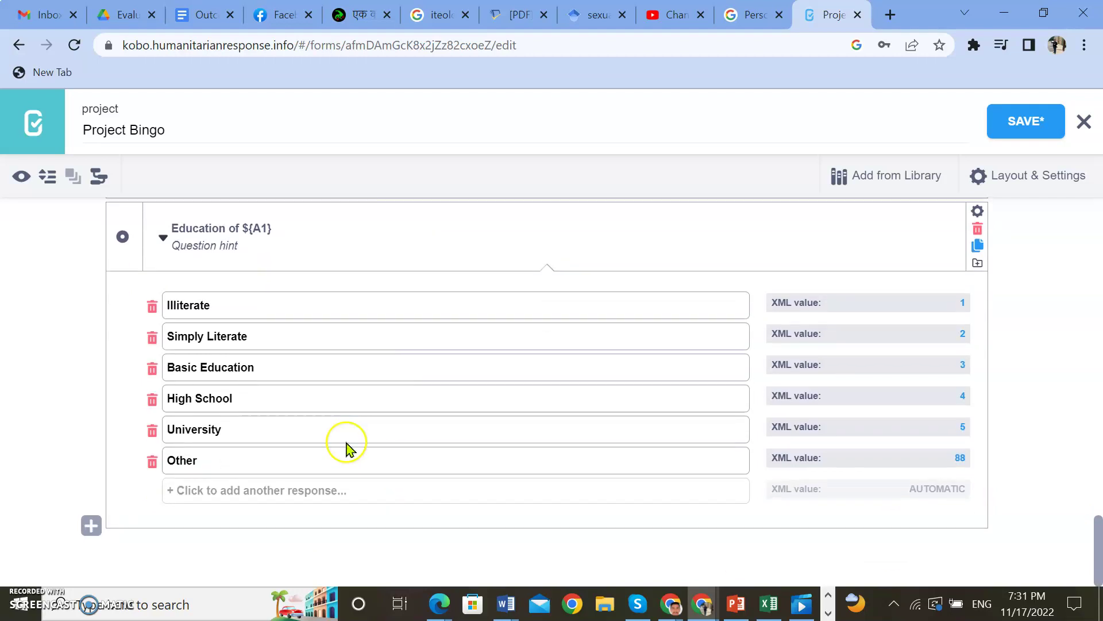
# Save Project Bingo, retrying after the error, then close the preview that failed with 502.
pyautogui.click(1022, 120)
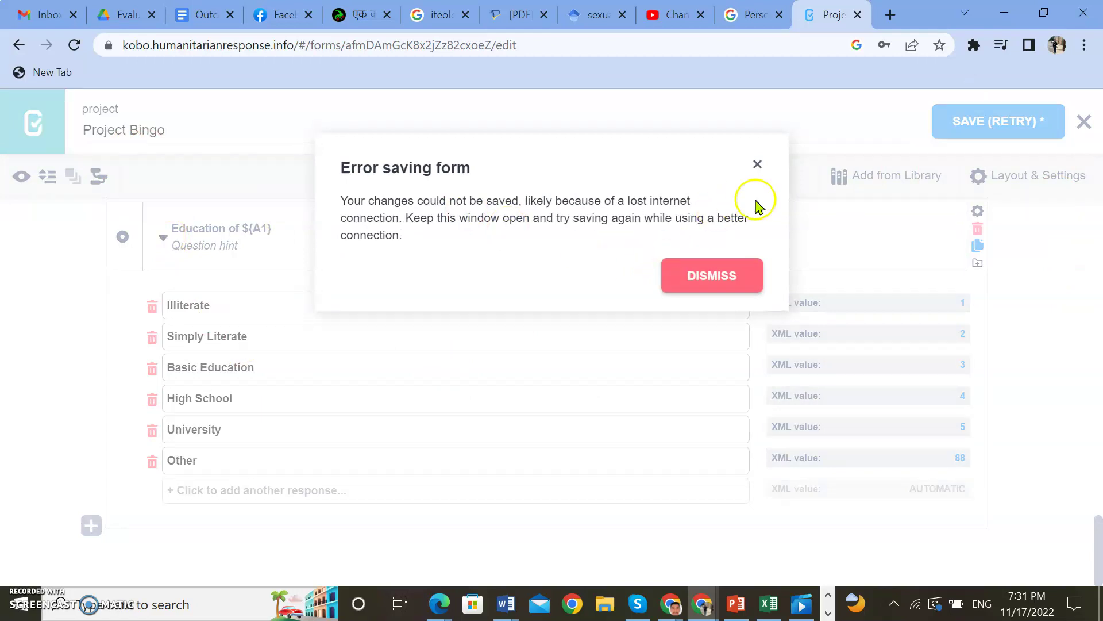
pyautogui.click(707, 278)
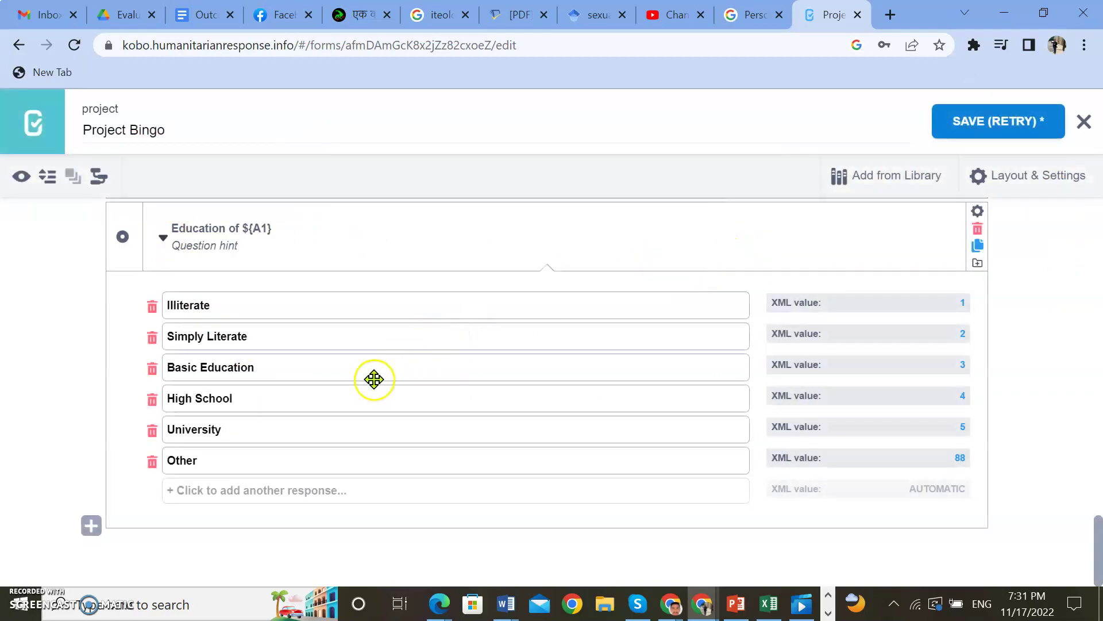
pyautogui.scroll(2, 372, 377)
pyautogui.scroll(-2, 402, 368)
pyautogui.click(989, 137)
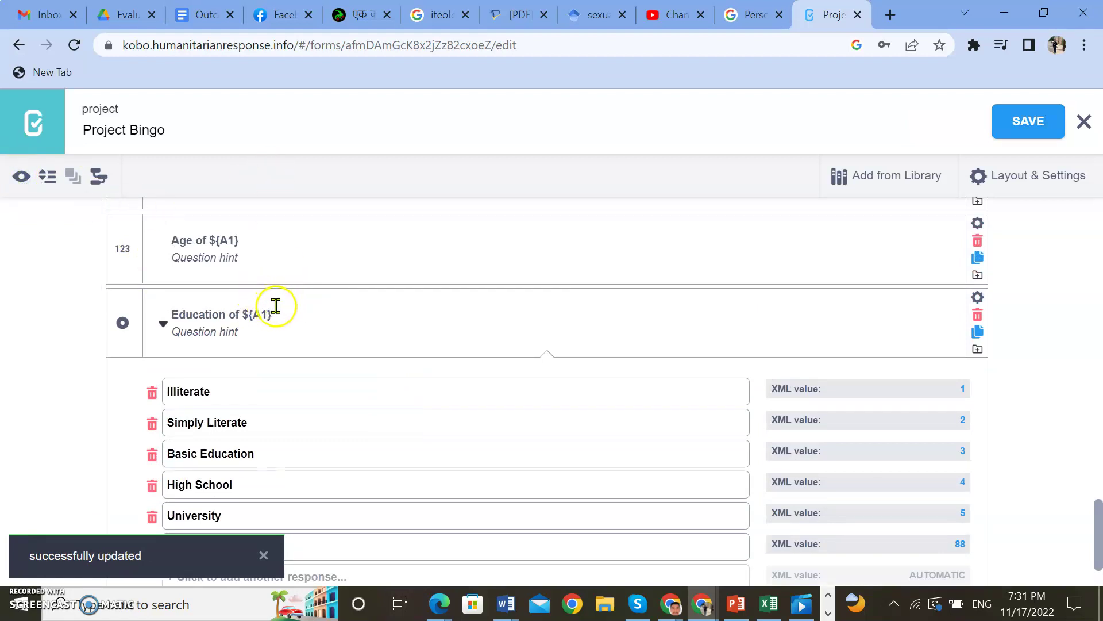
pyautogui.click(21, 176)
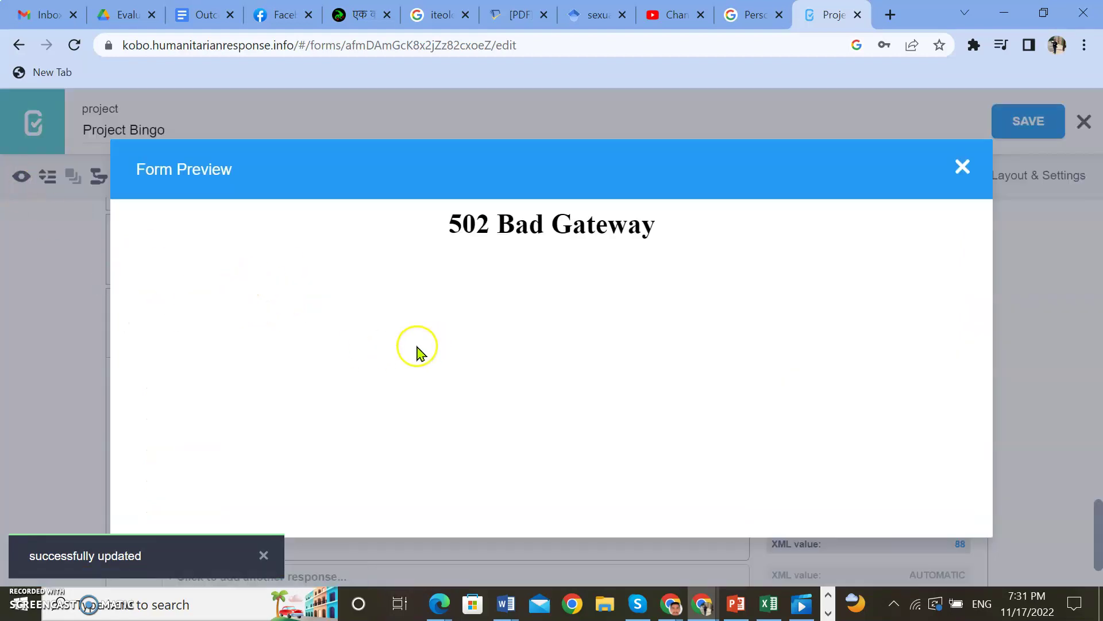
pyautogui.click(961, 168)
# Collapse the Education question's choices.
pyautogui.scroll(-1, 245, 326)
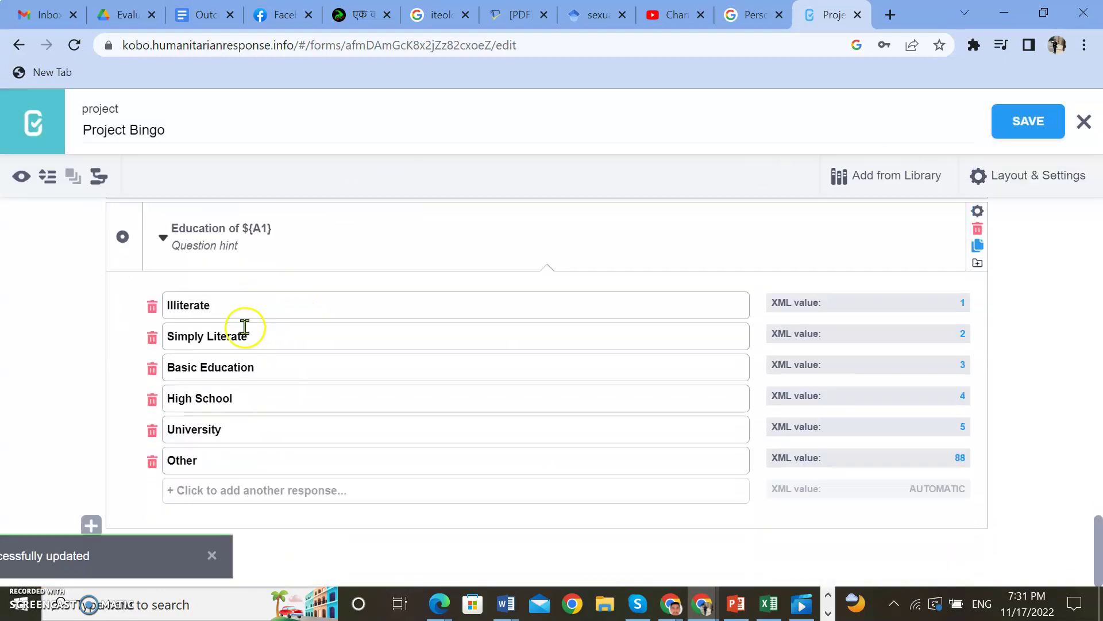
pyautogui.click(164, 241)
pyautogui.scroll(5, 68, 331)
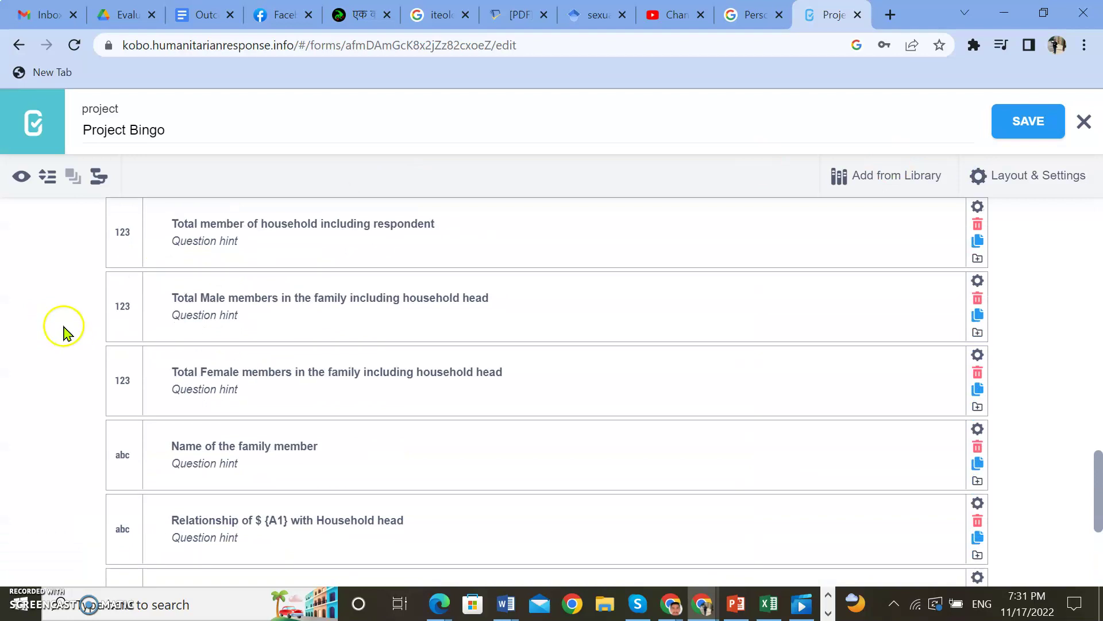
# Preview the form, enter a sample family member name, check the Relationship question, then close it.
pyautogui.click(21, 176)
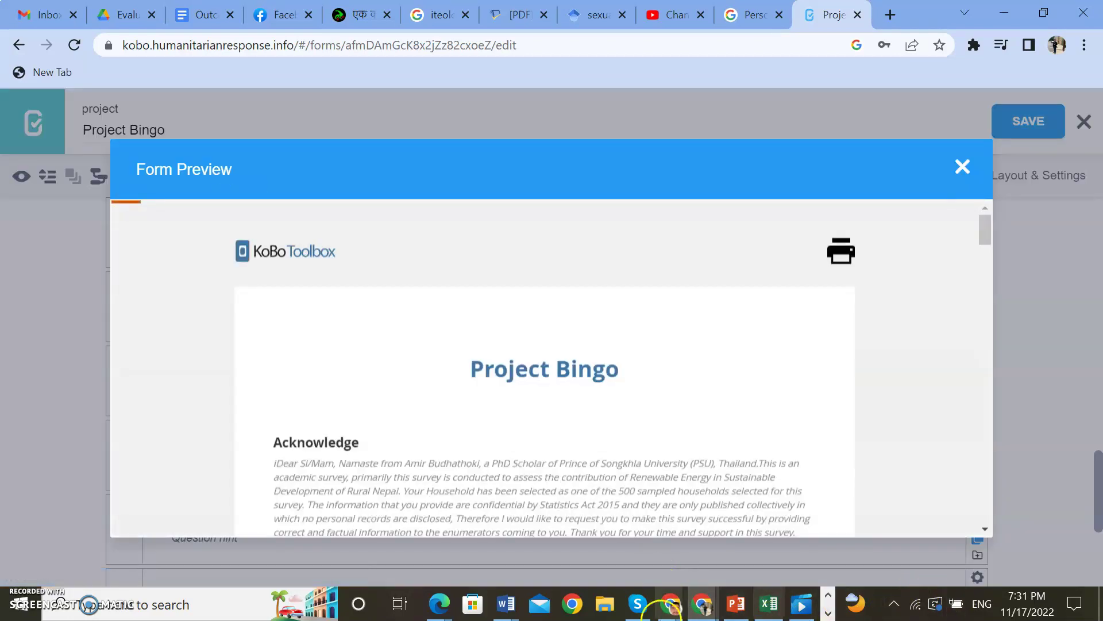
pyautogui.scroll(-5, 386, 413)
pyautogui.scroll(-20, 386, 413)
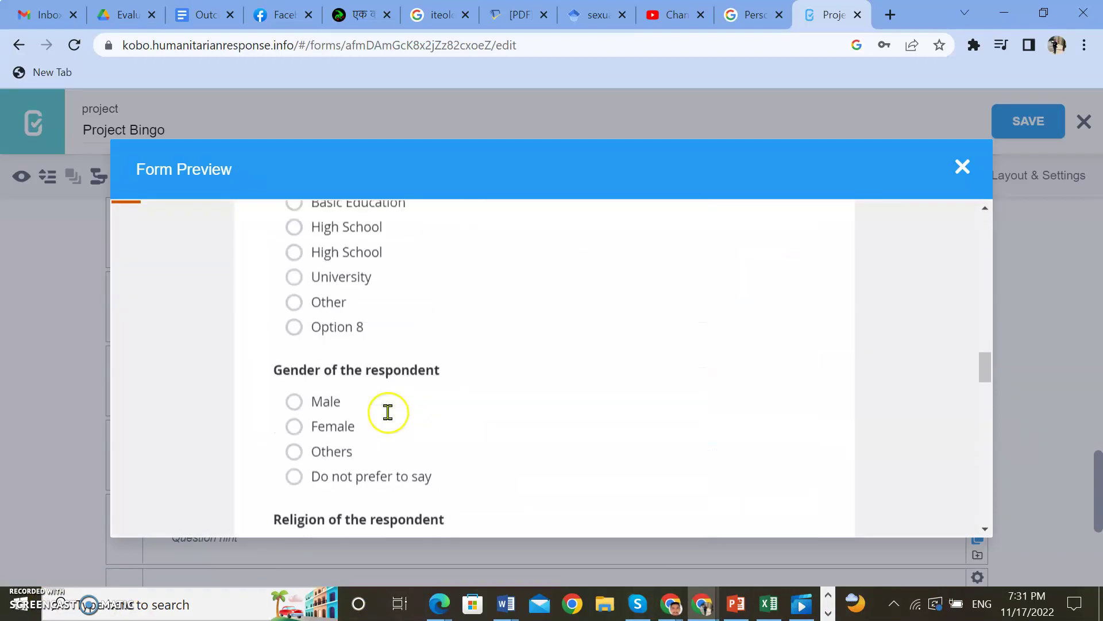
pyautogui.scroll(-4, 378, 428)
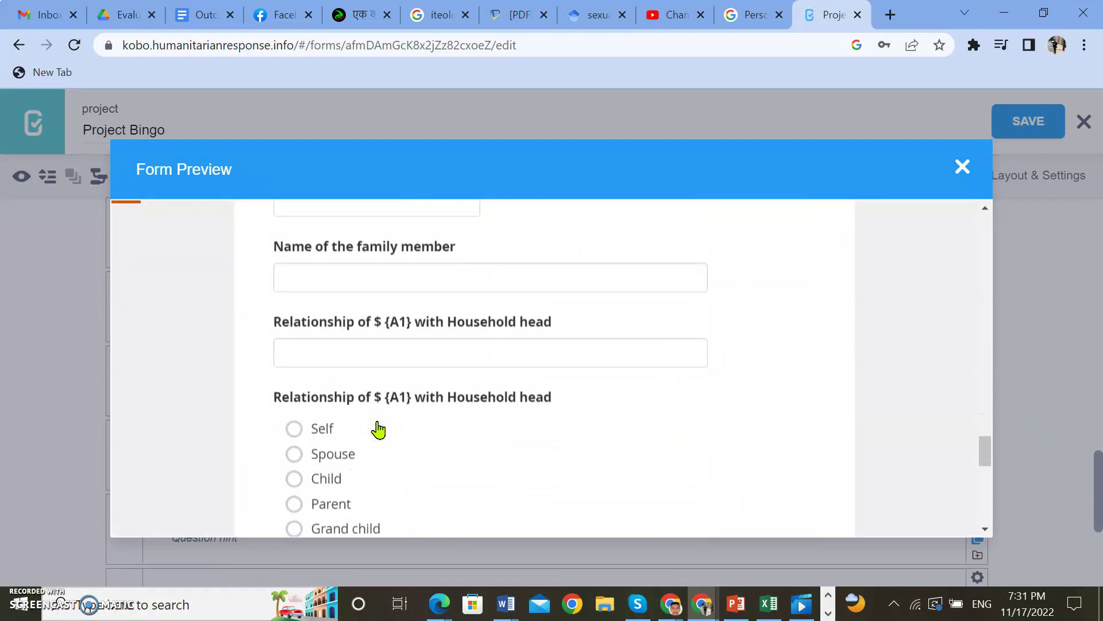
pyautogui.scroll(1, 383, 322)
pyautogui.click(386, 363)
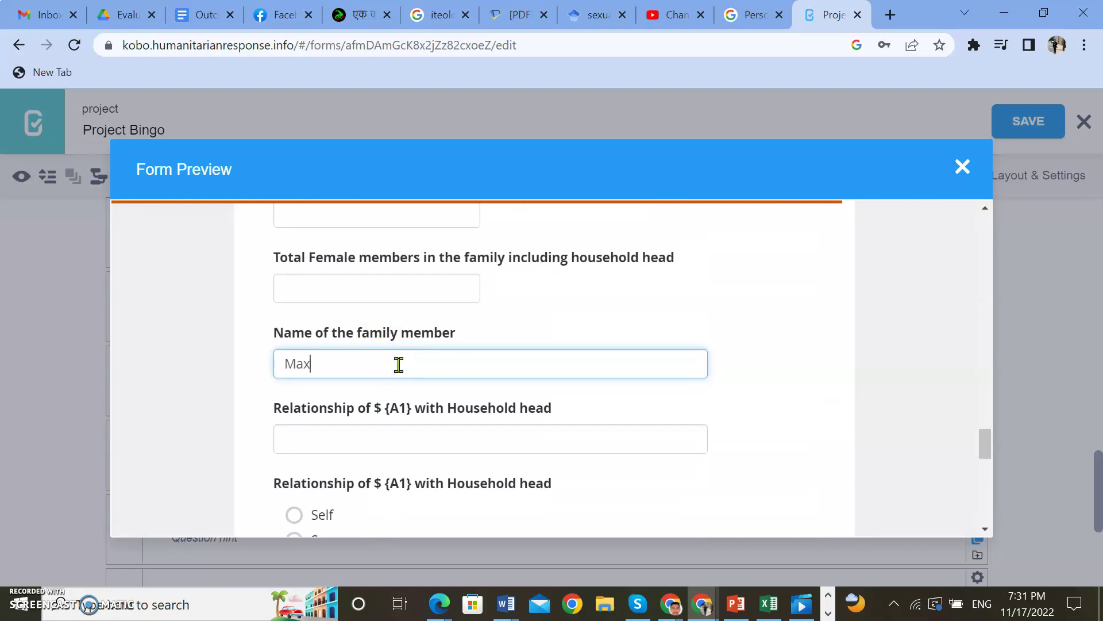
pyautogui.click(843, 394)
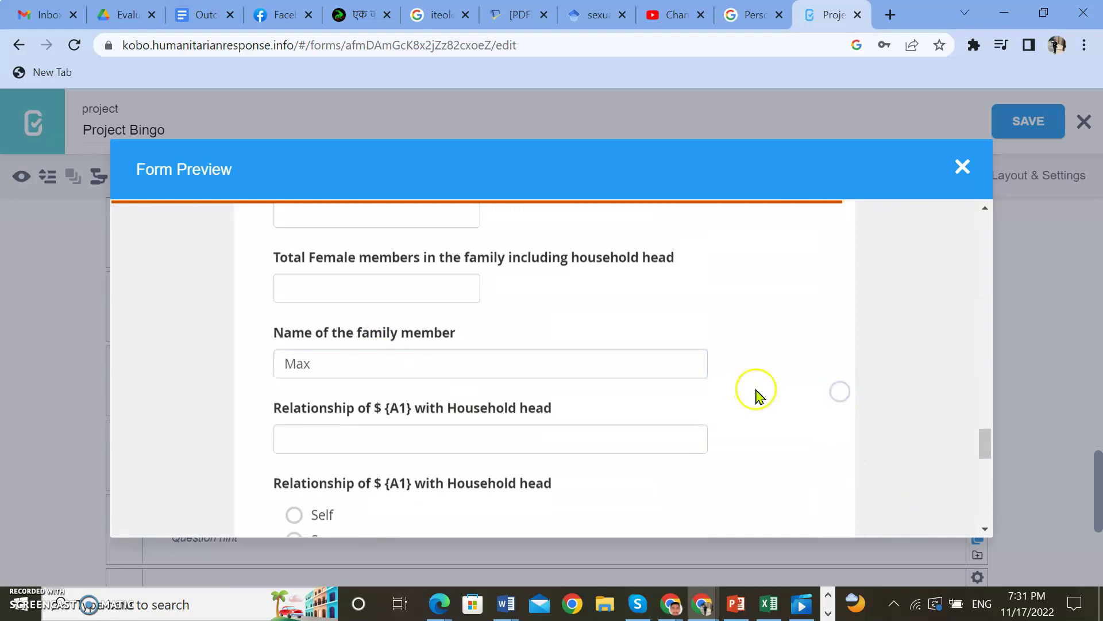
pyautogui.click(505, 443)
pyautogui.scroll(-1, 529, 440)
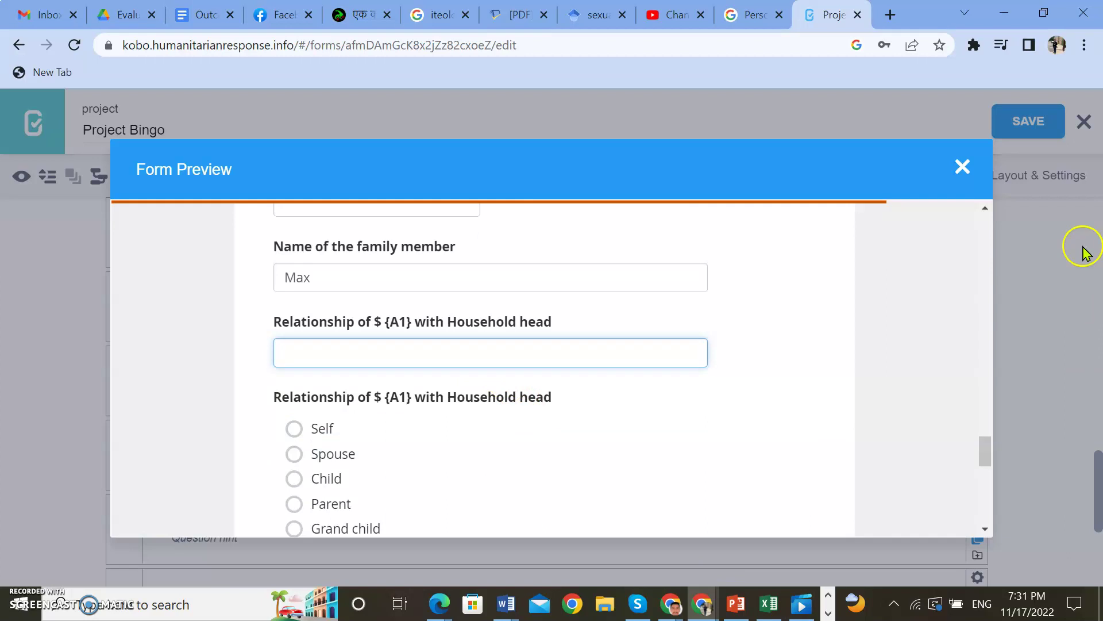
pyautogui.click(960, 168)
pyautogui.scroll(-4, 319, 437)
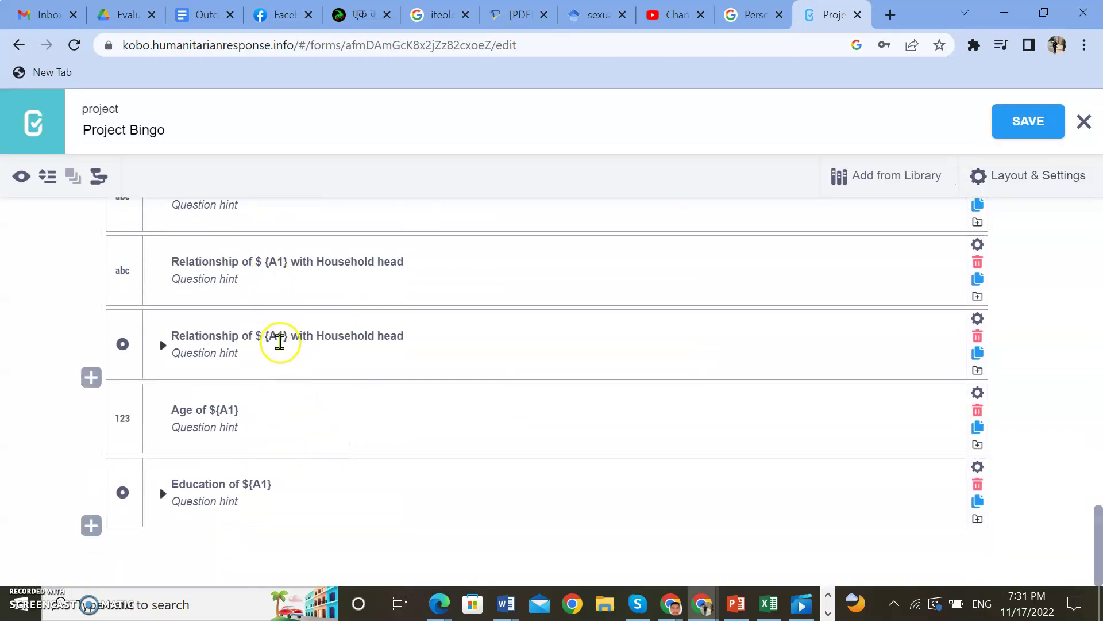
# Remove the space after $ in both Relationship labels, check Age and Education, and save.
pyautogui.click(267, 269)
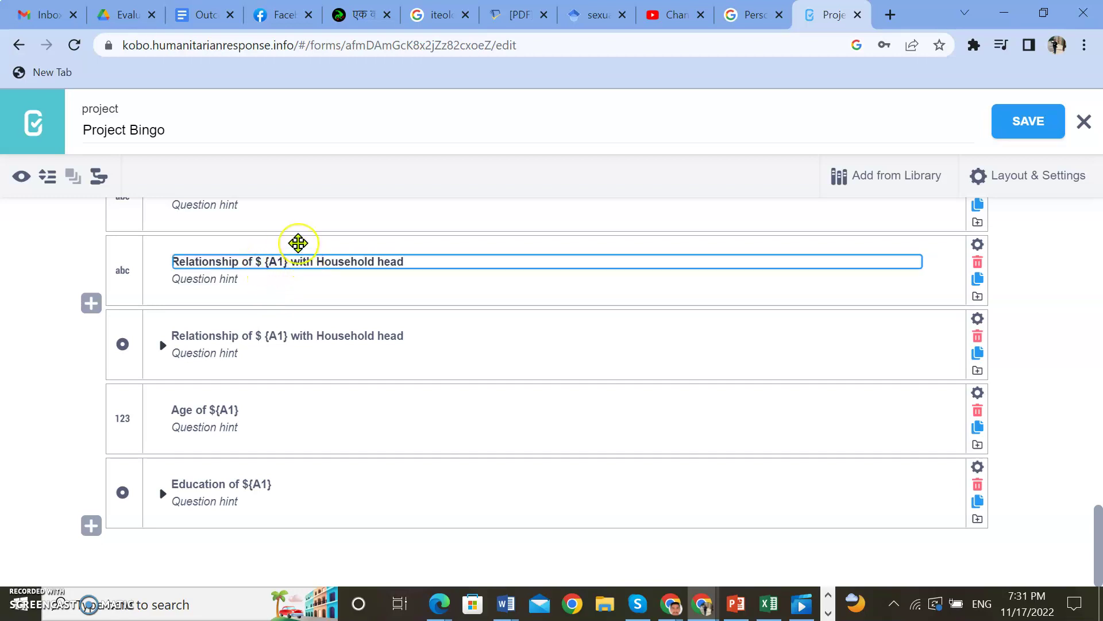
pyautogui.press('Delete')
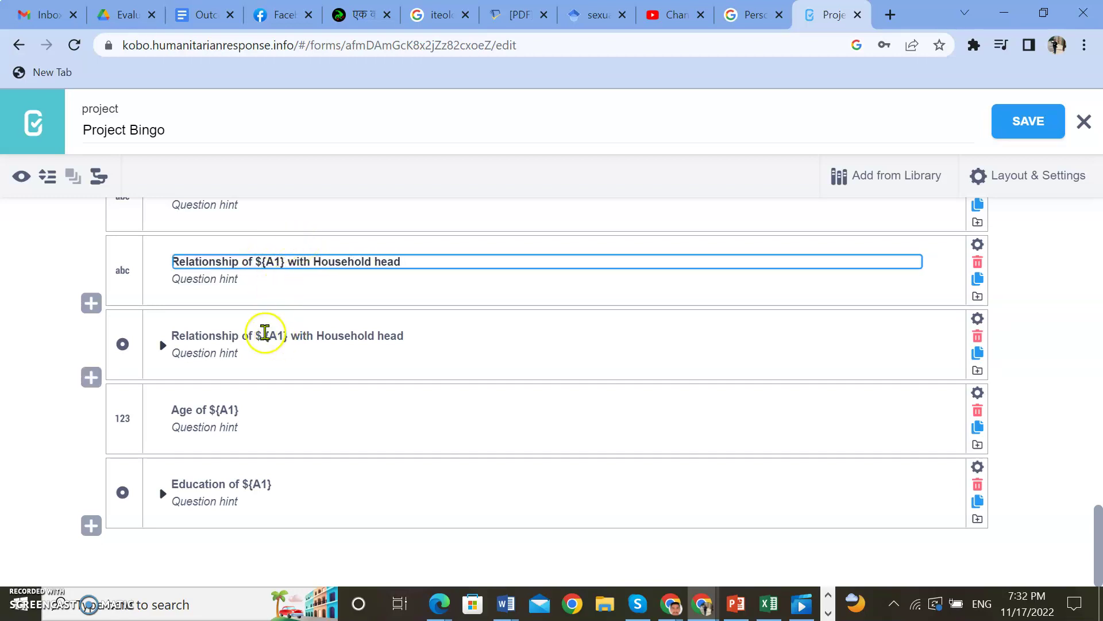
pyautogui.click(265, 333)
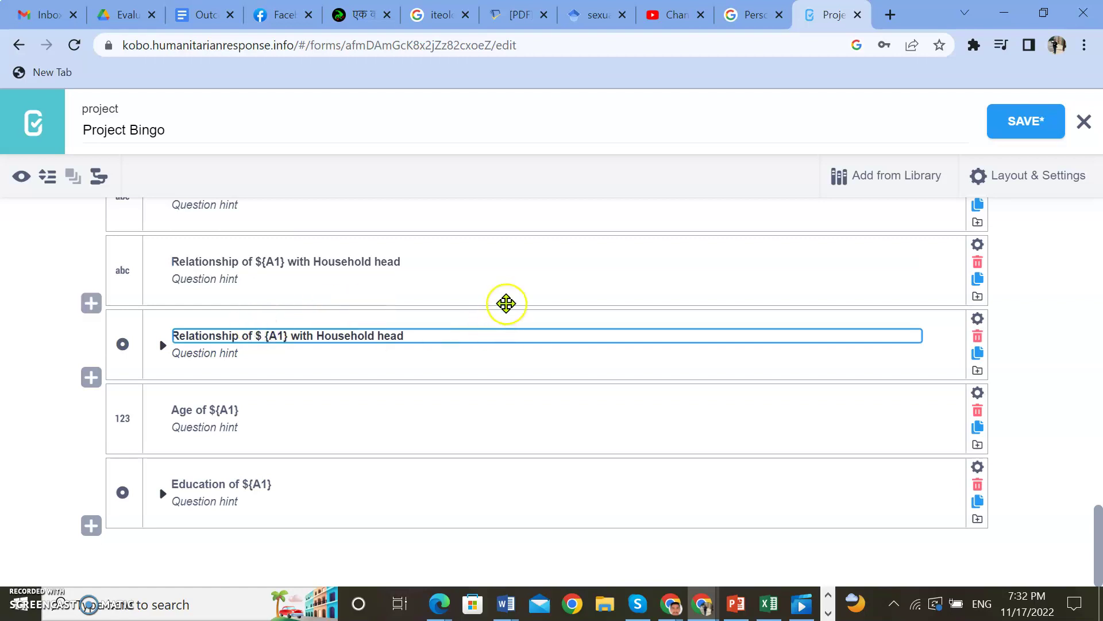
pyautogui.press('Delete')
pyautogui.click(419, 415)
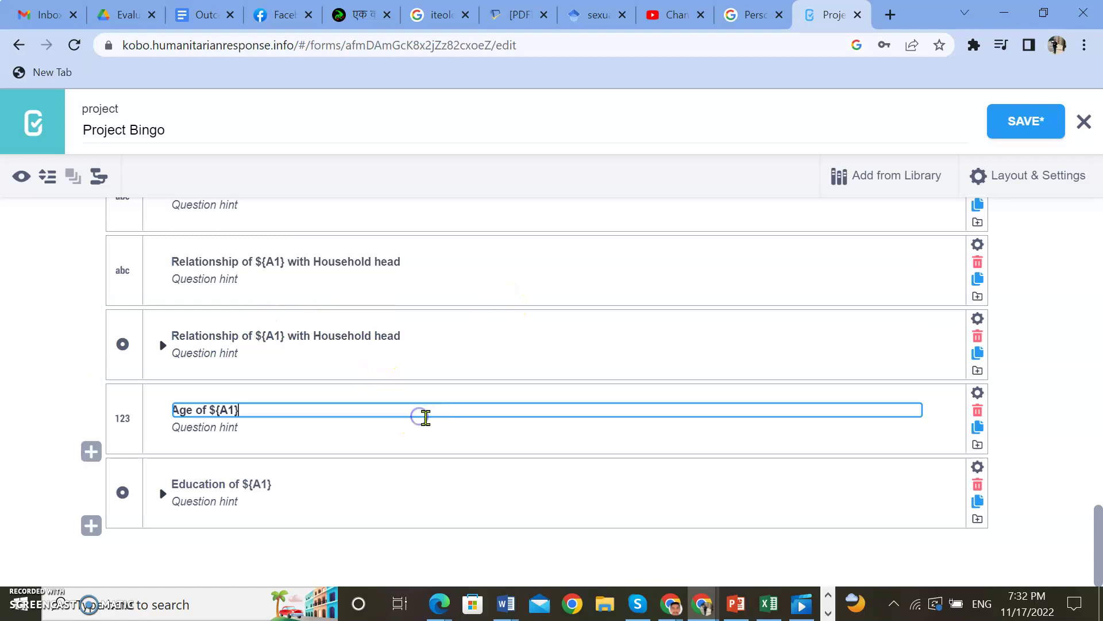
pyautogui.click(431, 488)
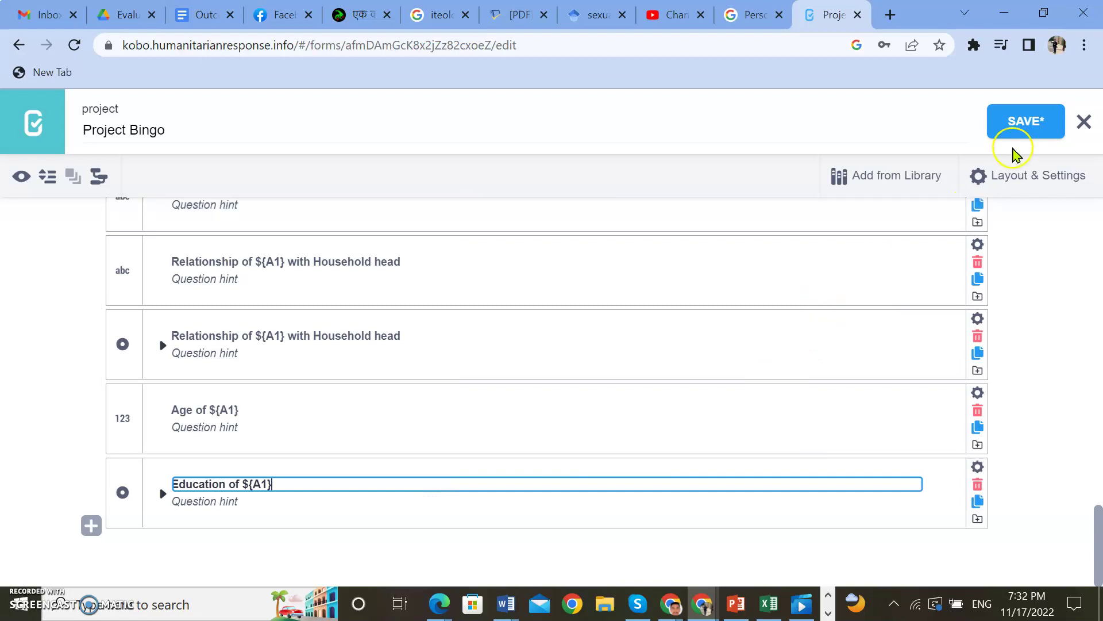
pyautogui.click(1016, 130)
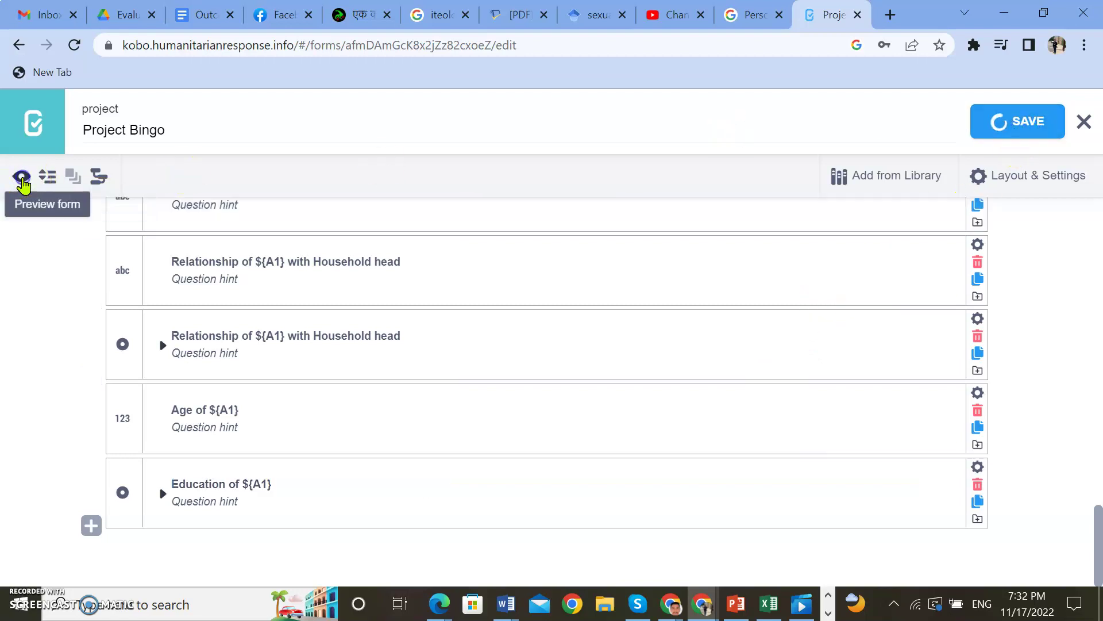
# Open the preview and enter a sample name for the family member.
pyautogui.click(46, 212)
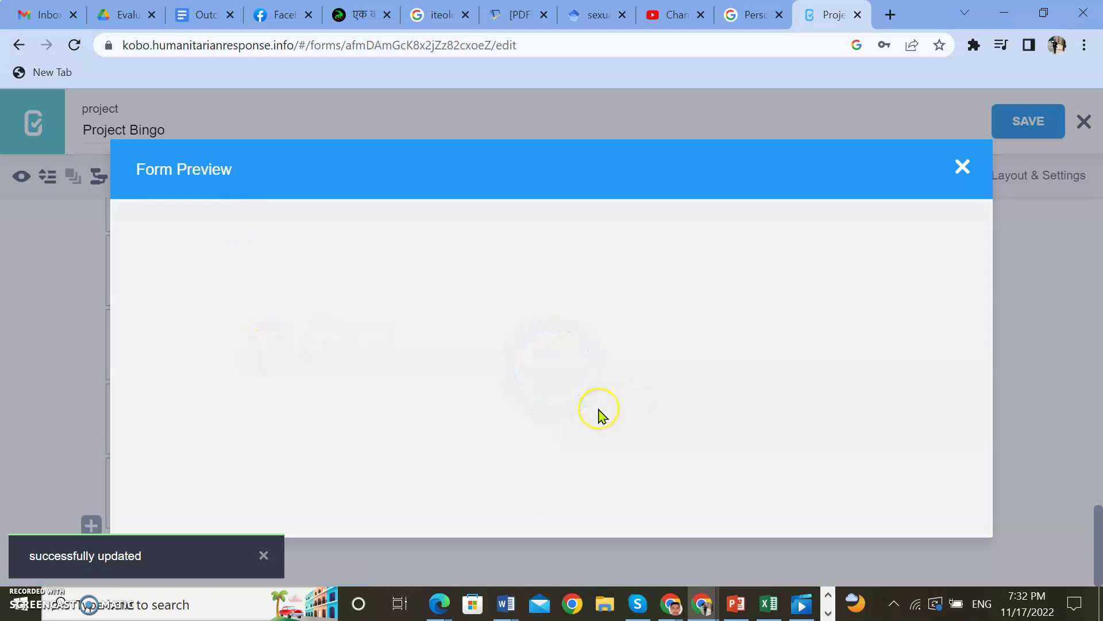
pyautogui.scroll(-8, 604, 419)
pyautogui.scroll(-15, 424, 379)
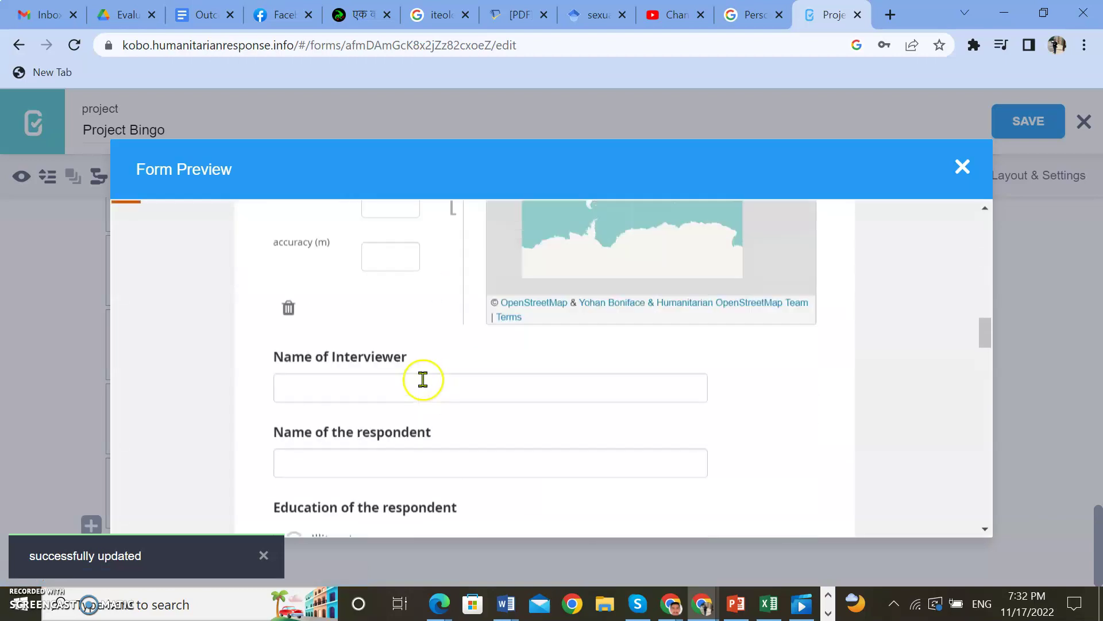
pyautogui.scroll(-6, 412, 380)
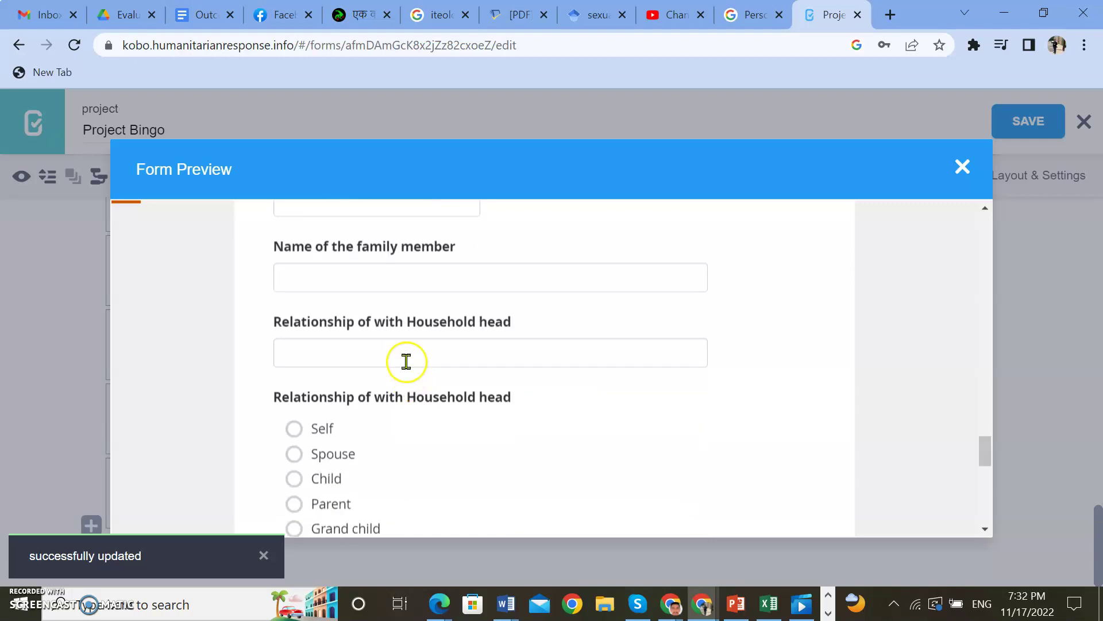
pyautogui.click(385, 273)
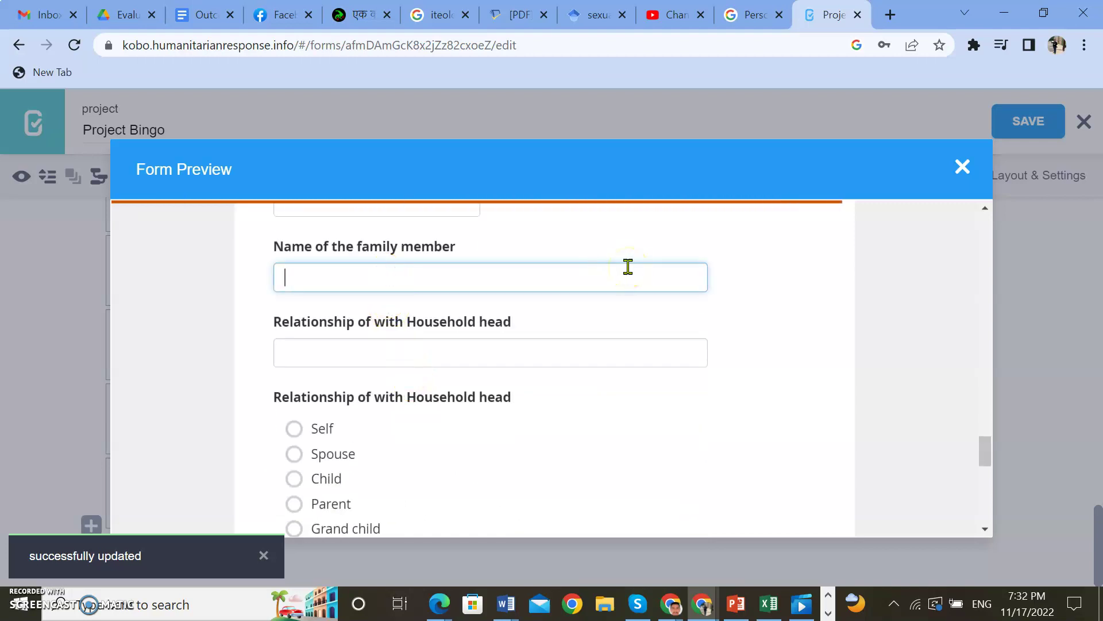
pyautogui.write('Harry')
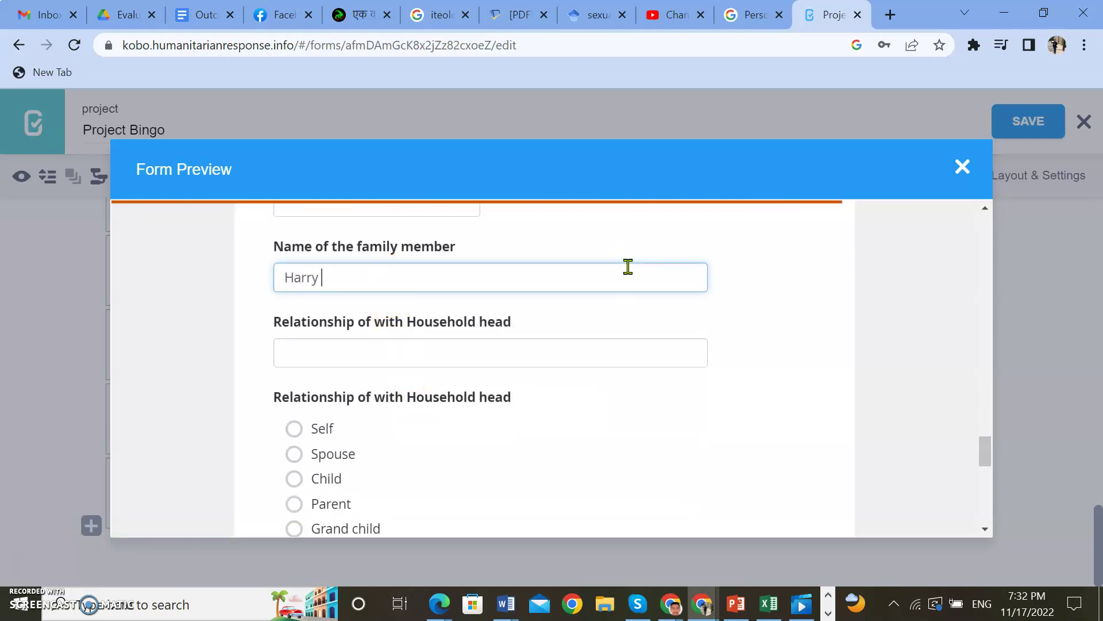
pyautogui.click(619, 417)
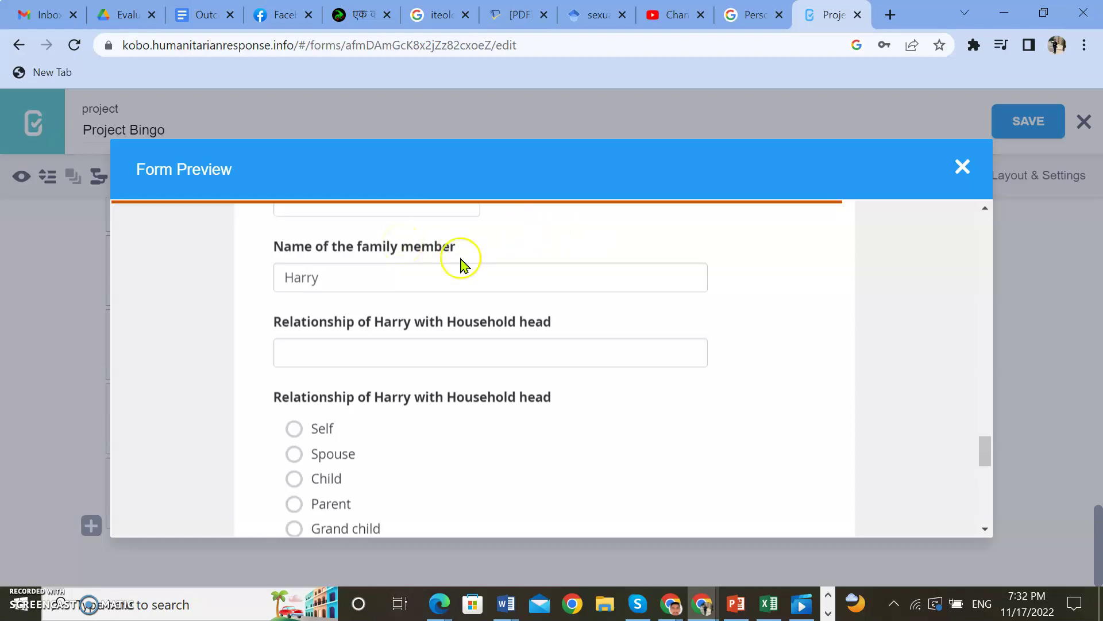
# Refresh the name answer and confirm it appears in the Relationship, Age and Education labels.
pyautogui.click(431, 277)
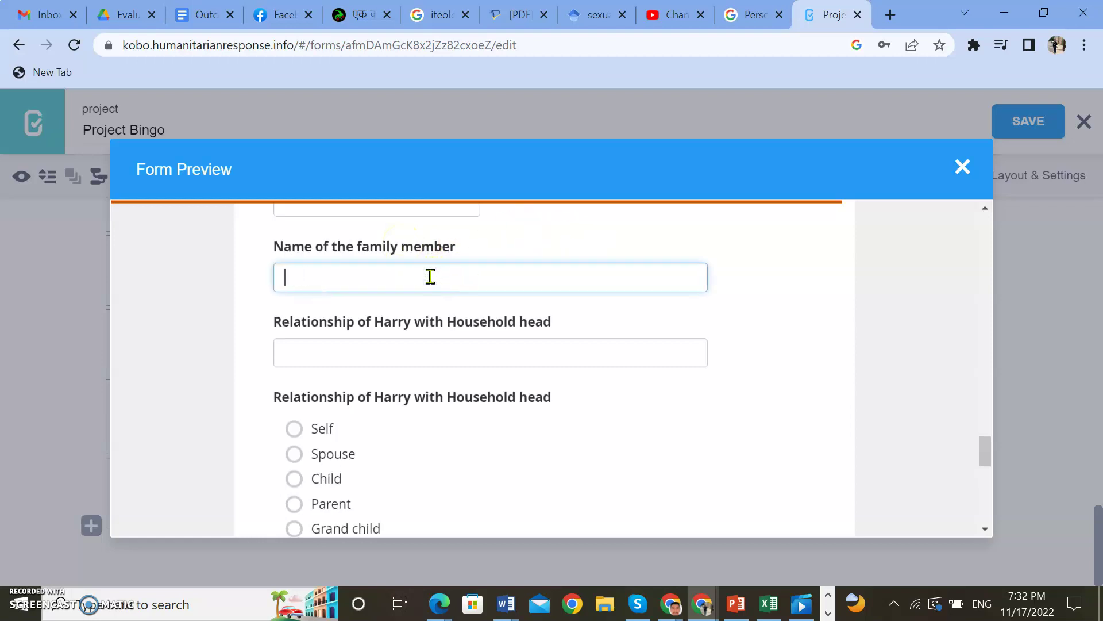
pyautogui.click(758, 308)
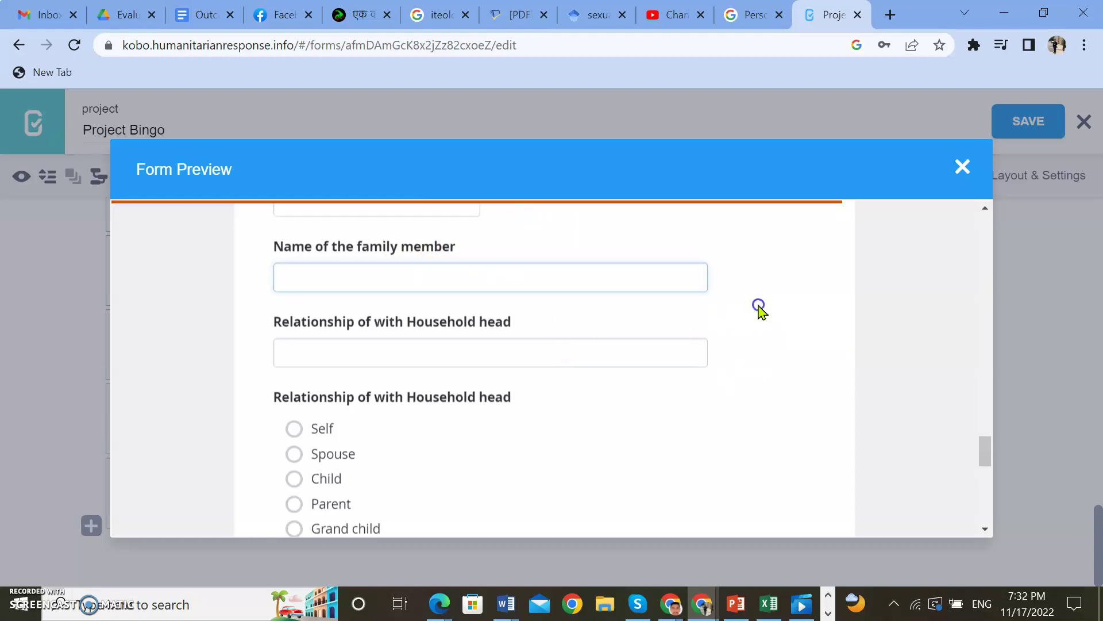
pyautogui.click(615, 347)
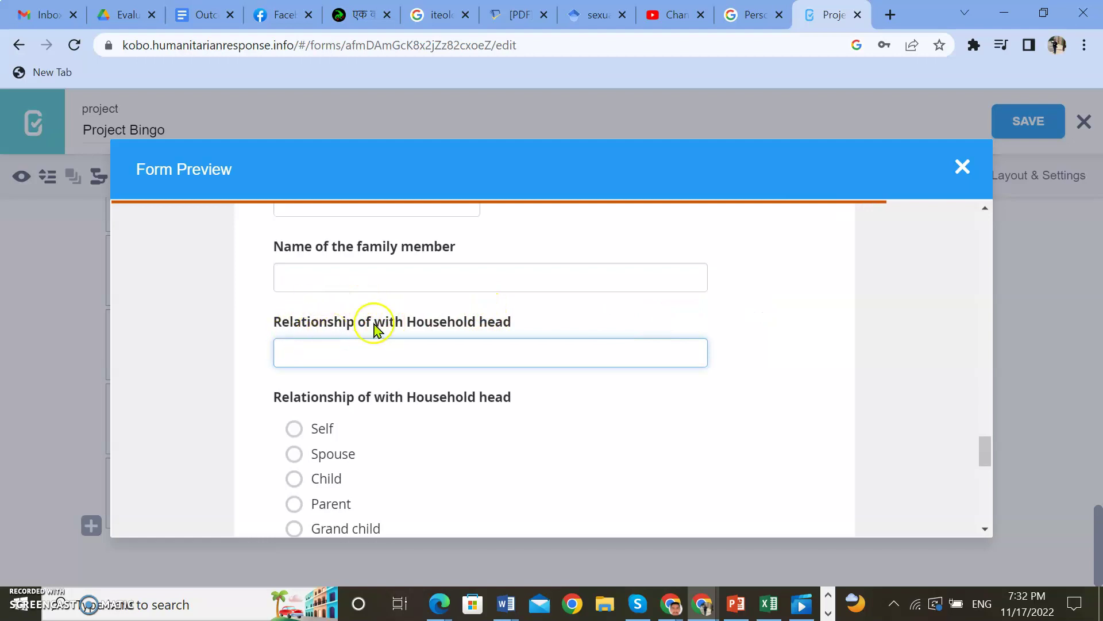
pyautogui.click(347, 280)
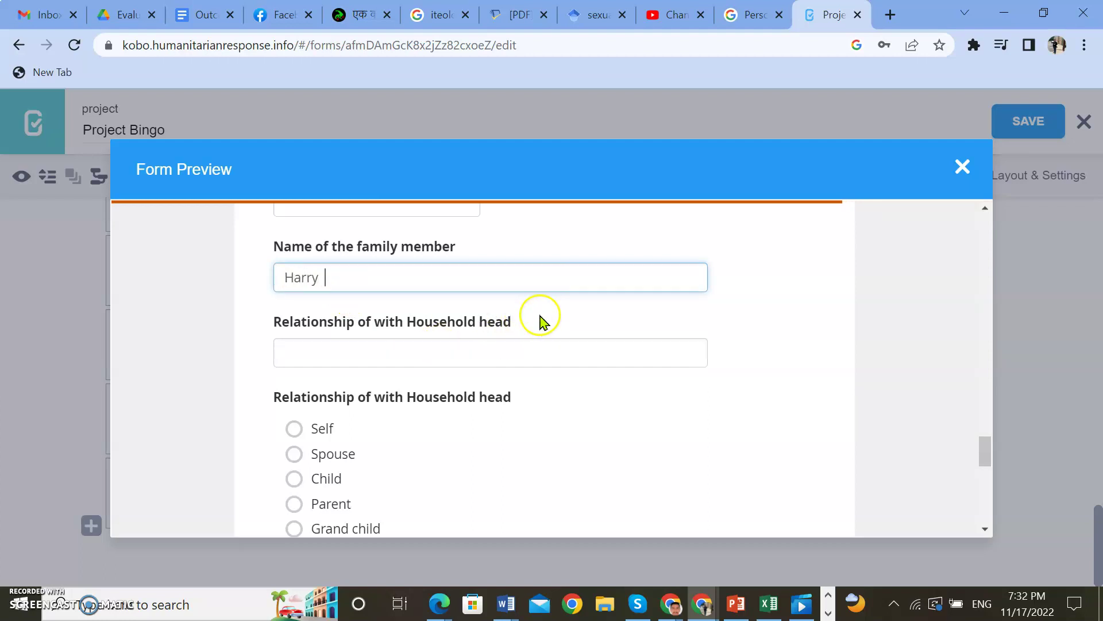
pyautogui.click(589, 311)
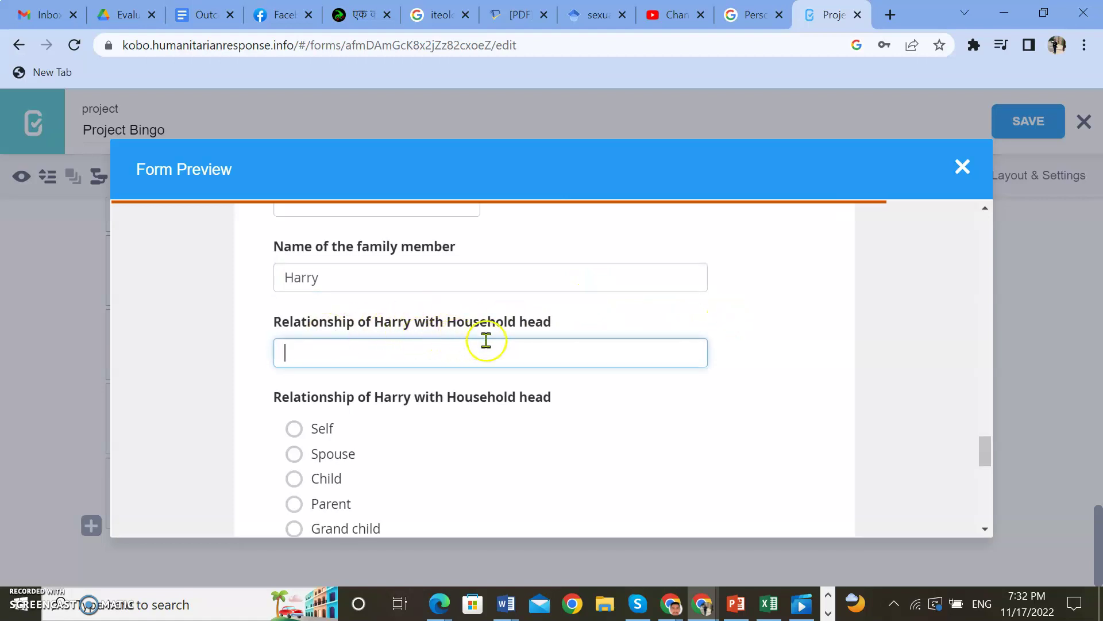
pyautogui.scroll(-1, 546, 354)
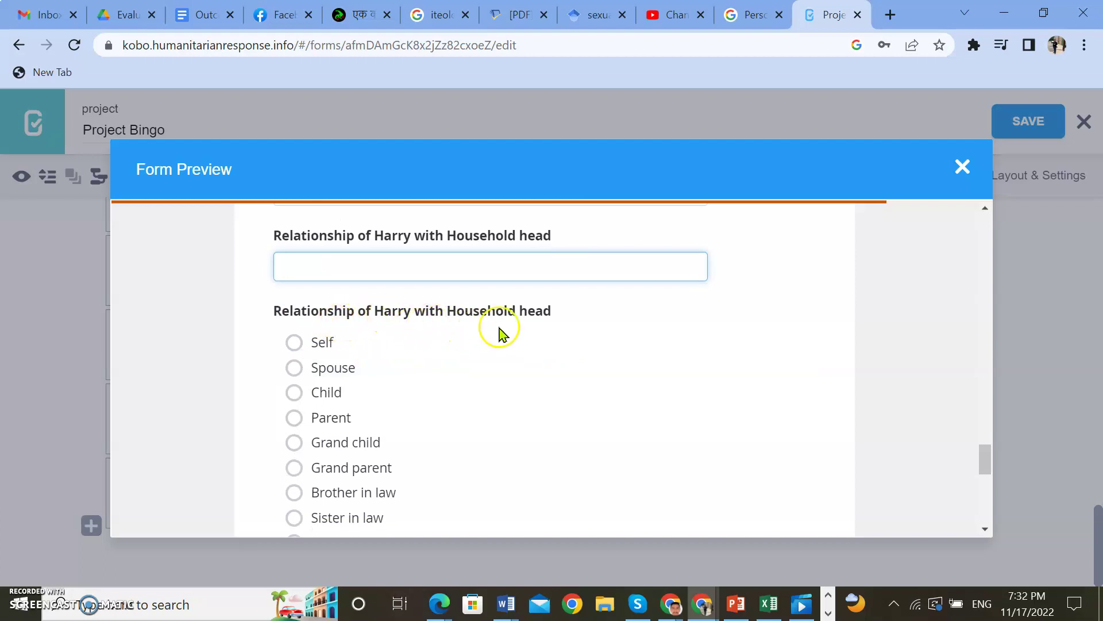
pyautogui.scroll(-4, 464, 340)
pyautogui.scroll(2, 458, 345)
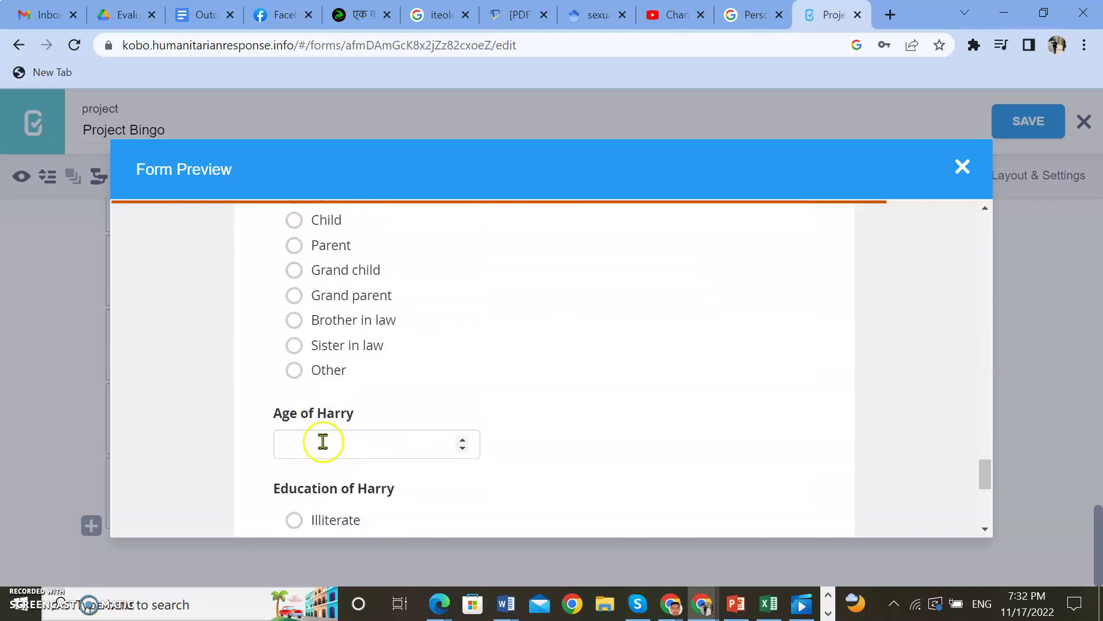
pyautogui.scroll(-1, 396, 465)
pyautogui.scroll(-2, 362, 423)
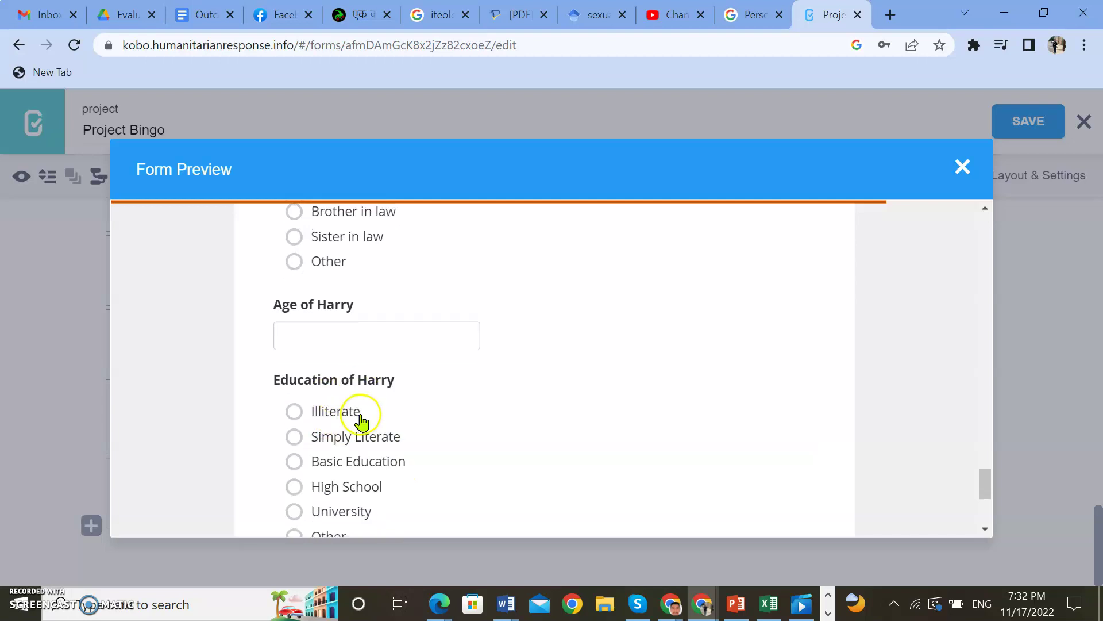
pyautogui.scroll(2, 411, 347)
pyautogui.scroll(3, 412, 348)
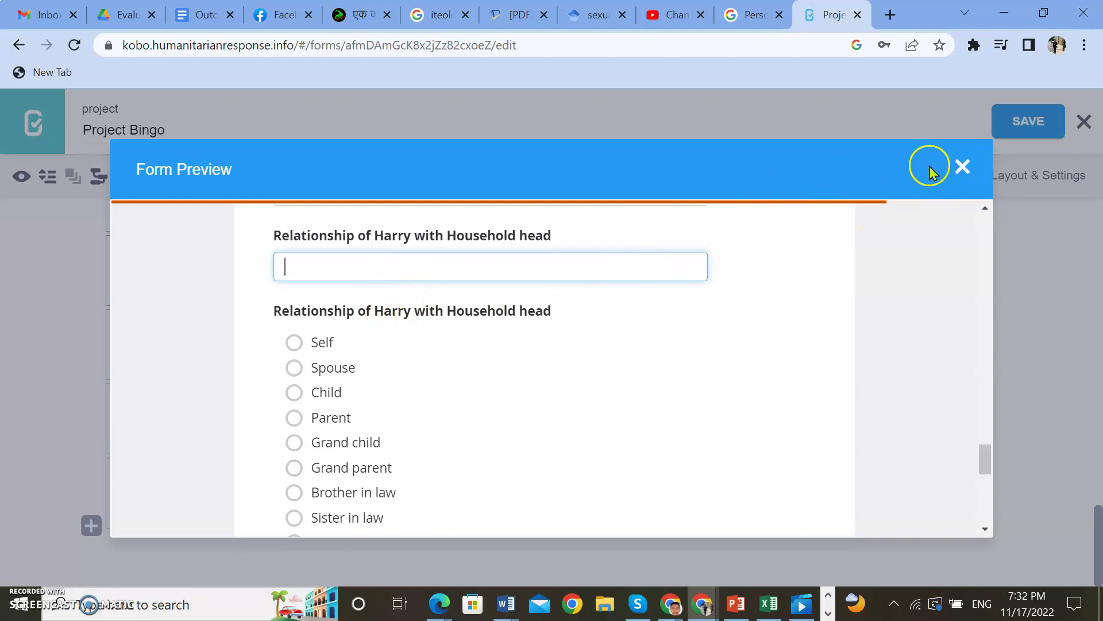
pyautogui.click(963, 166)
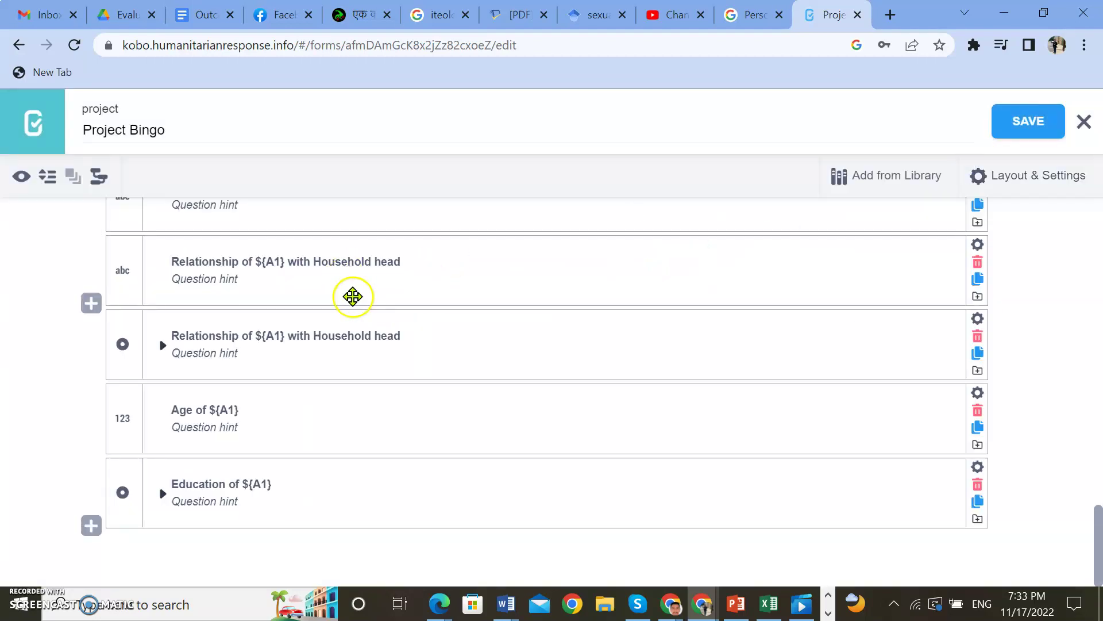
pyautogui.scroll(2, 281, 485)
pyautogui.scroll(-2, 281, 485)
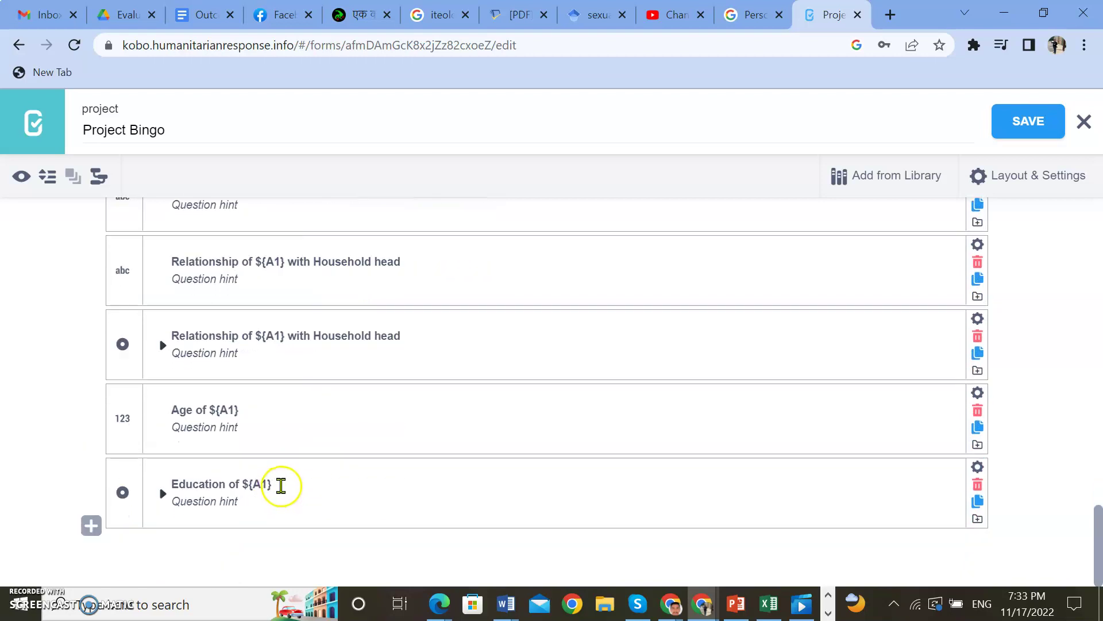
pyautogui.scroll(1, 222, 411)
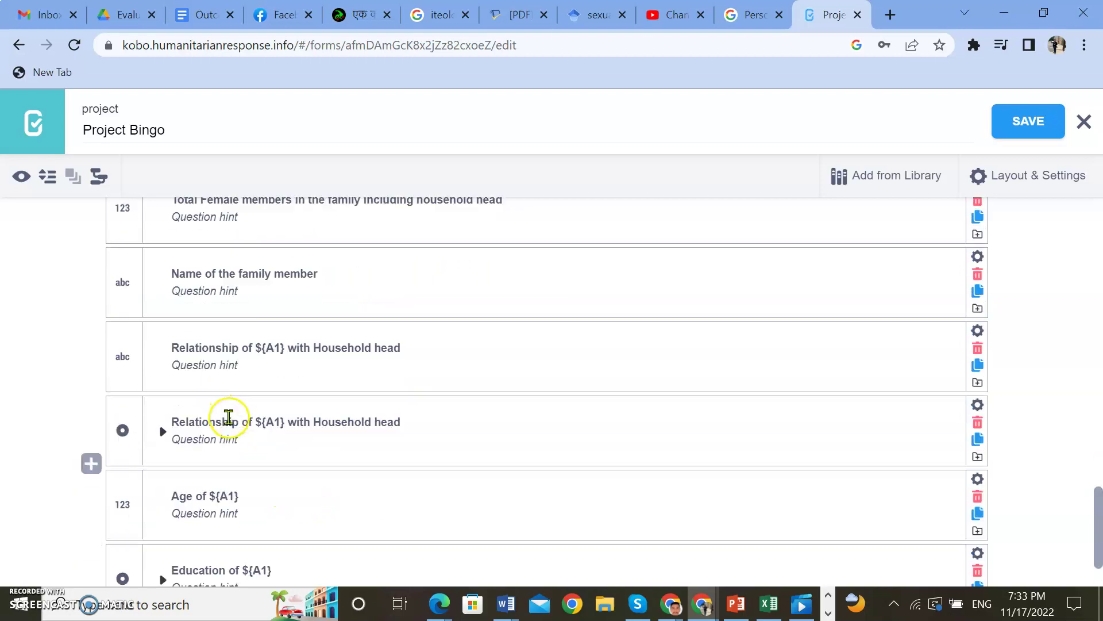
pyautogui.scroll(-1, 226, 408)
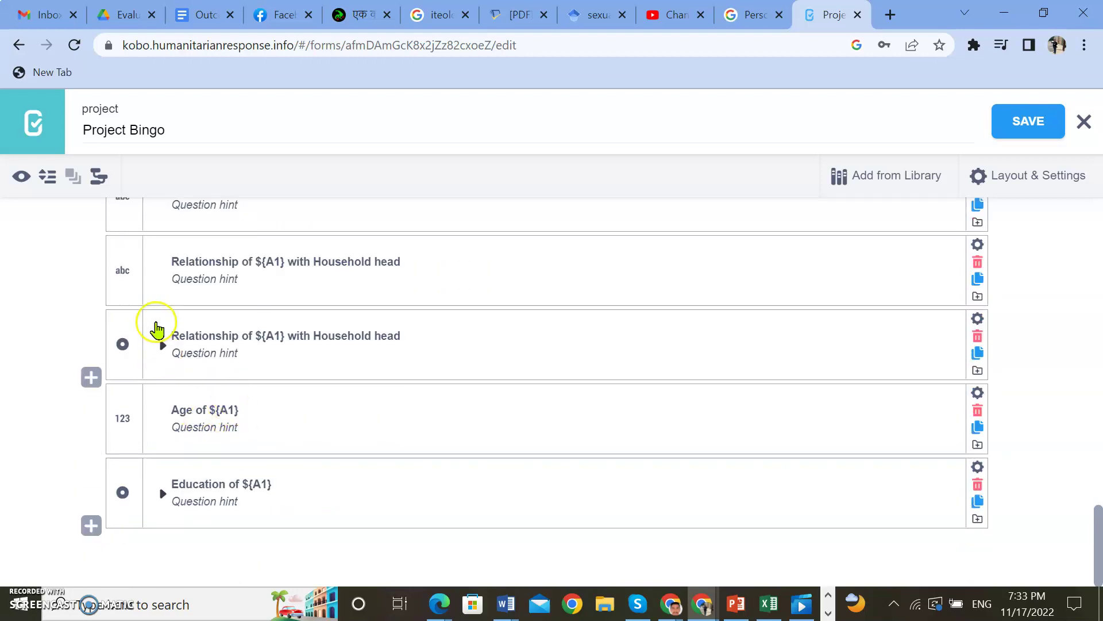
pyautogui.scroll(1, 249, 368)
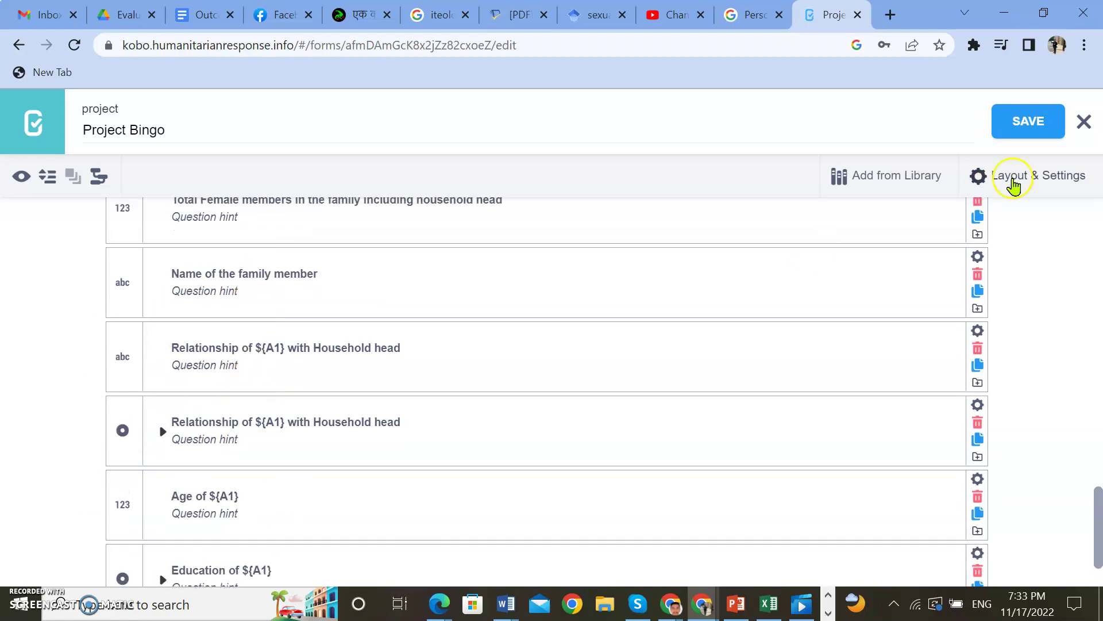
pyautogui.scroll(-1, 892, 300)
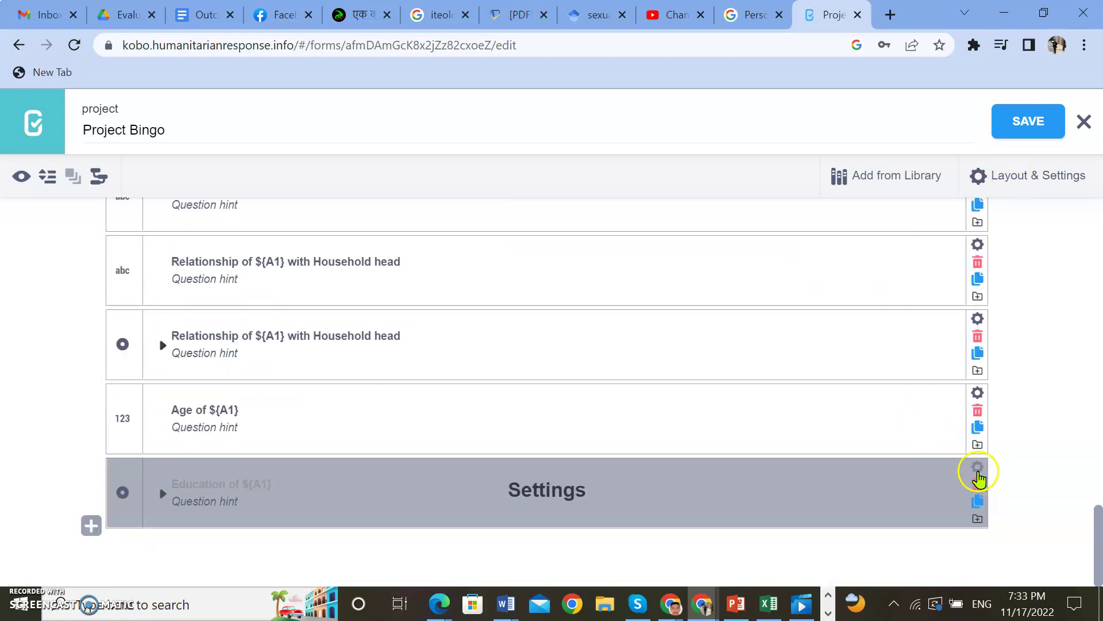
pyautogui.click(977, 473)
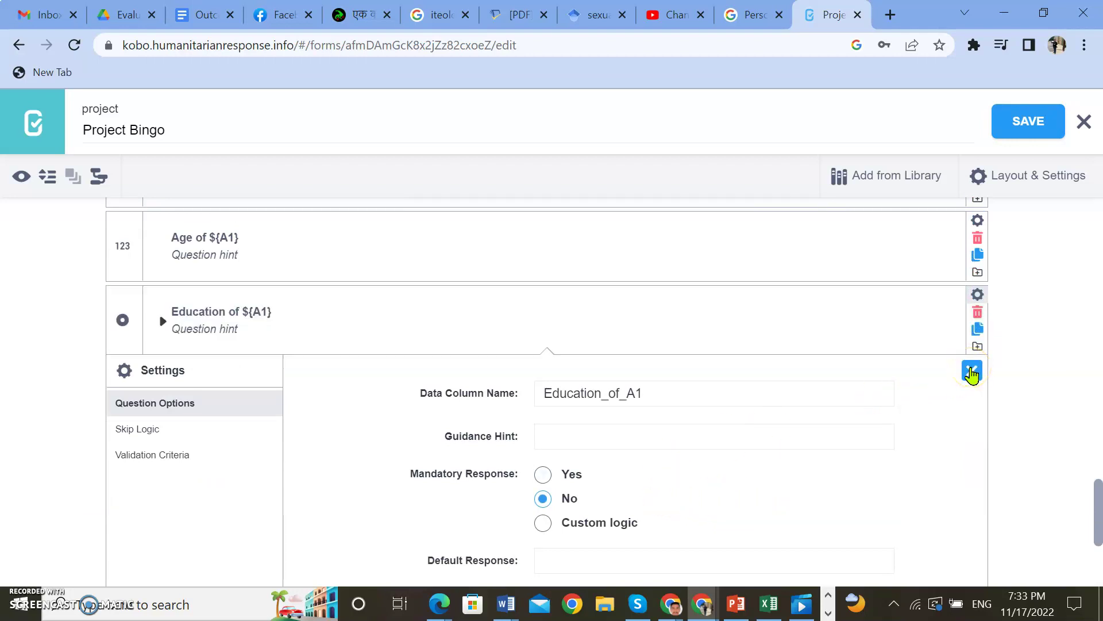
pyautogui.click(972, 374)
pyautogui.scroll(3, 590, 395)
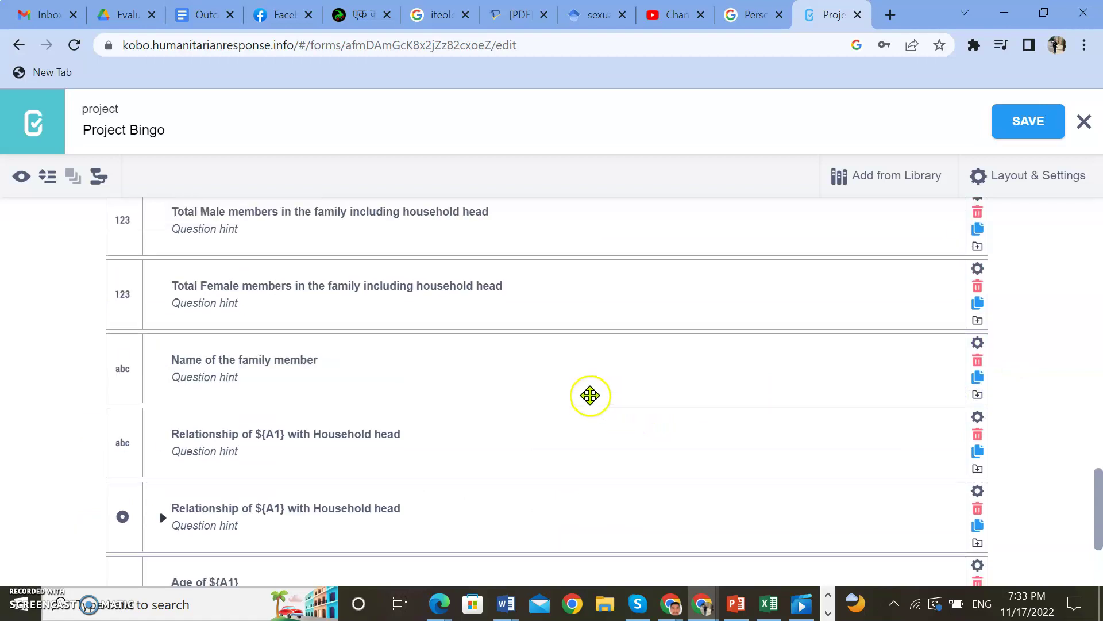
pyautogui.scroll(-3, 590, 395)
pyautogui.scroll(4, 591, 406)
pyautogui.scroll(-1, 394, 419)
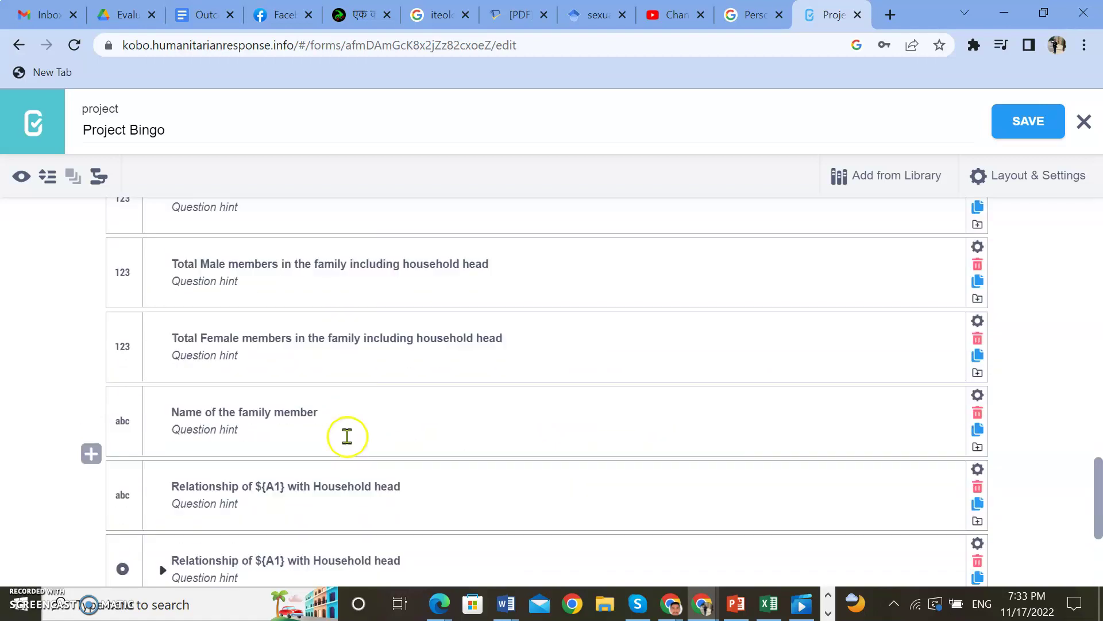
pyautogui.scroll(-3, 322, 414)
pyautogui.scroll(-1, 478, 441)
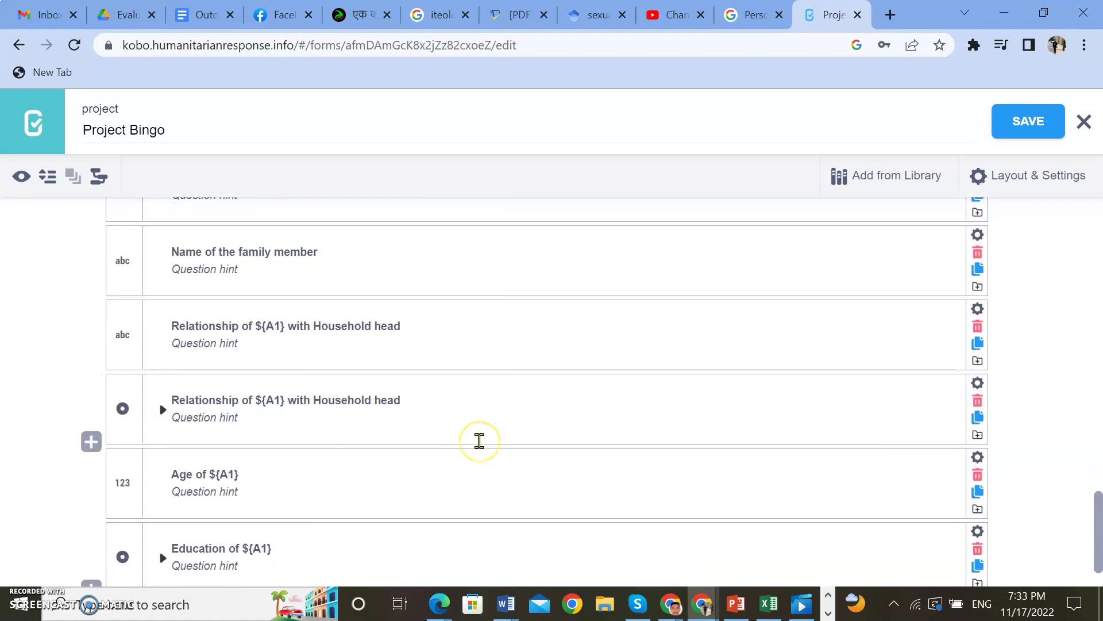
pyautogui.scroll(-1, 479, 441)
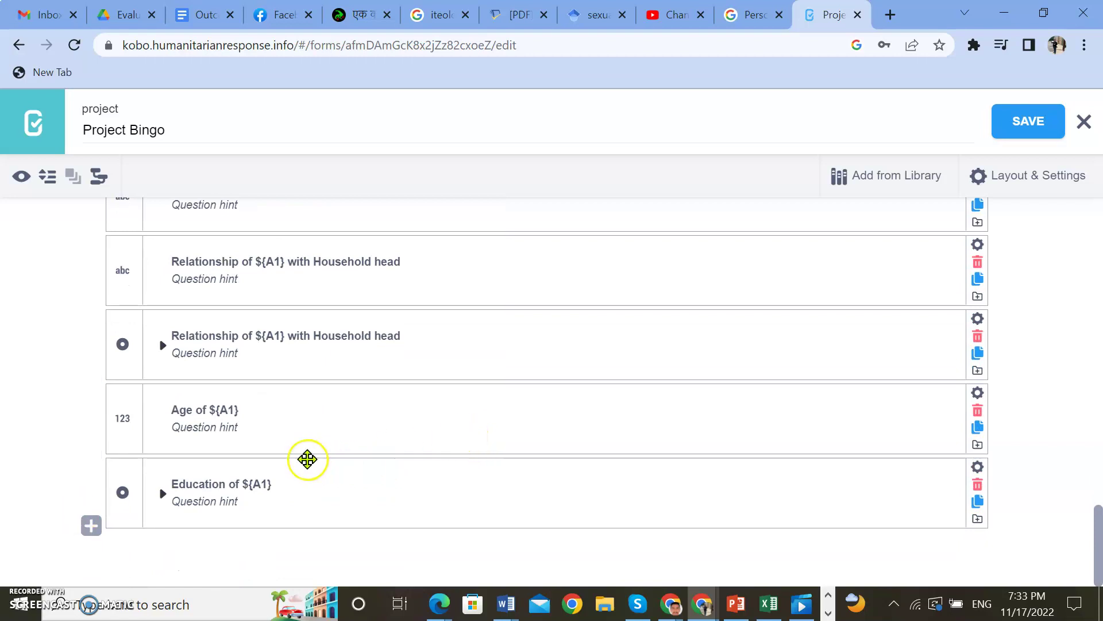
pyautogui.scroll(1, 251, 461)
pyautogui.scroll(-1, 251, 459)
pyautogui.scroll(2, 251, 459)
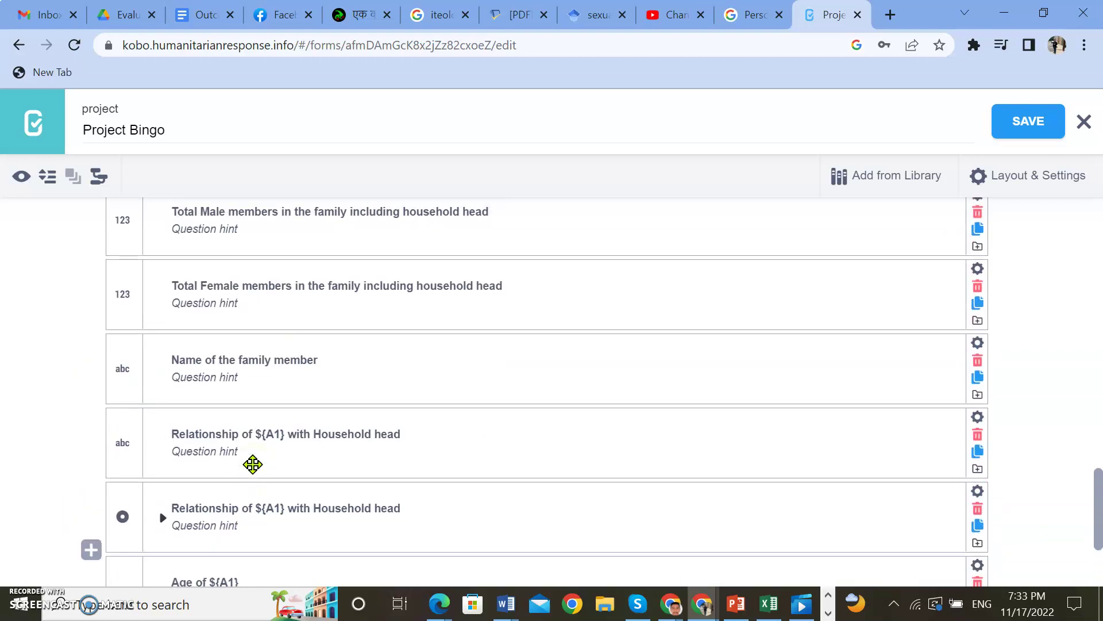
pyautogui.scroll(-2, 251, 460)
pyautogui.scroll(1, 384, 421)
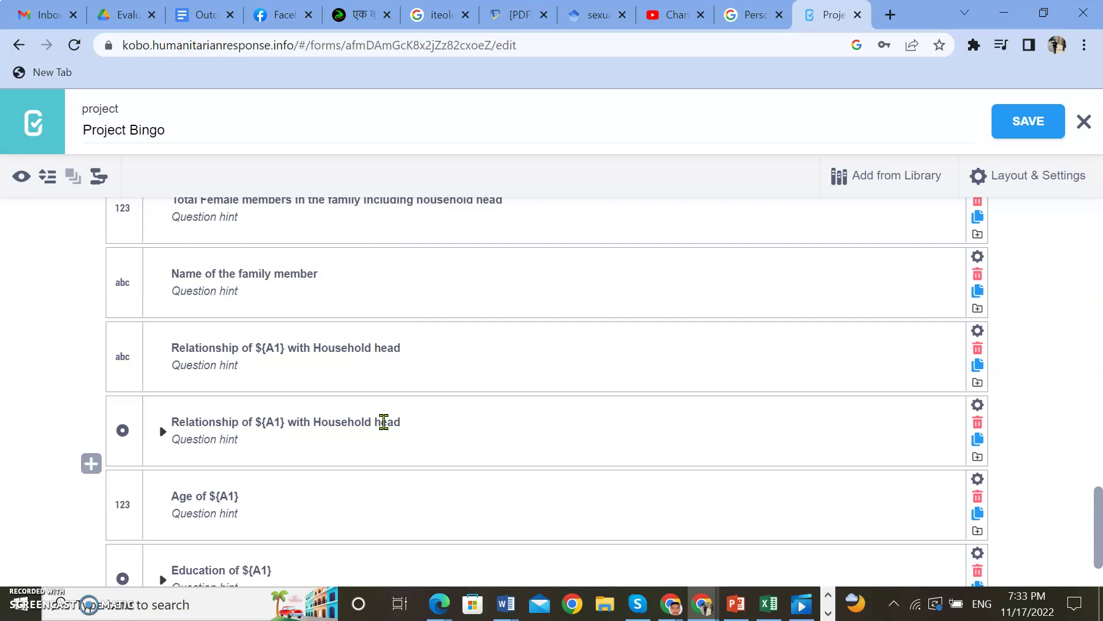
# Save the finished Project Bingo form, then open the Windows Start menu.
pyautogui.click(1023, 127)
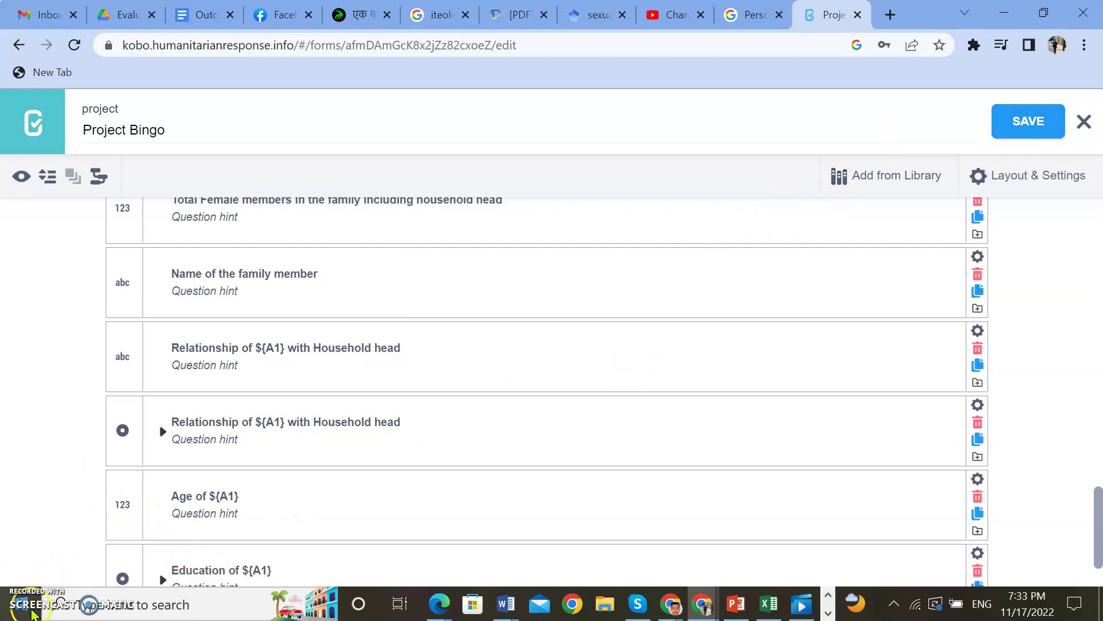
pyautogui.click(23, 602)
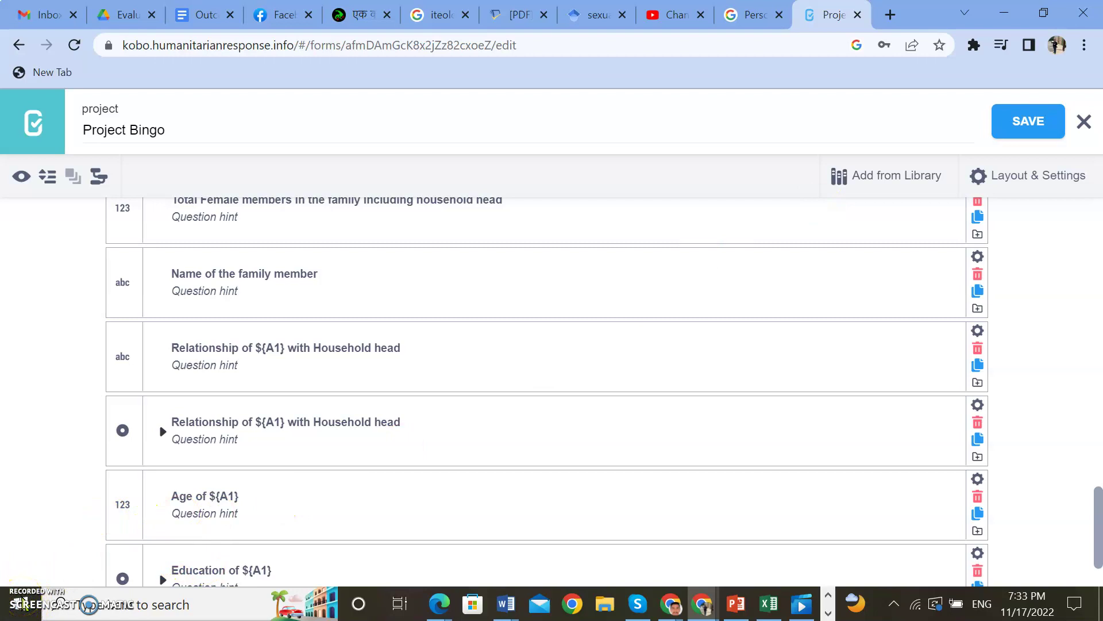